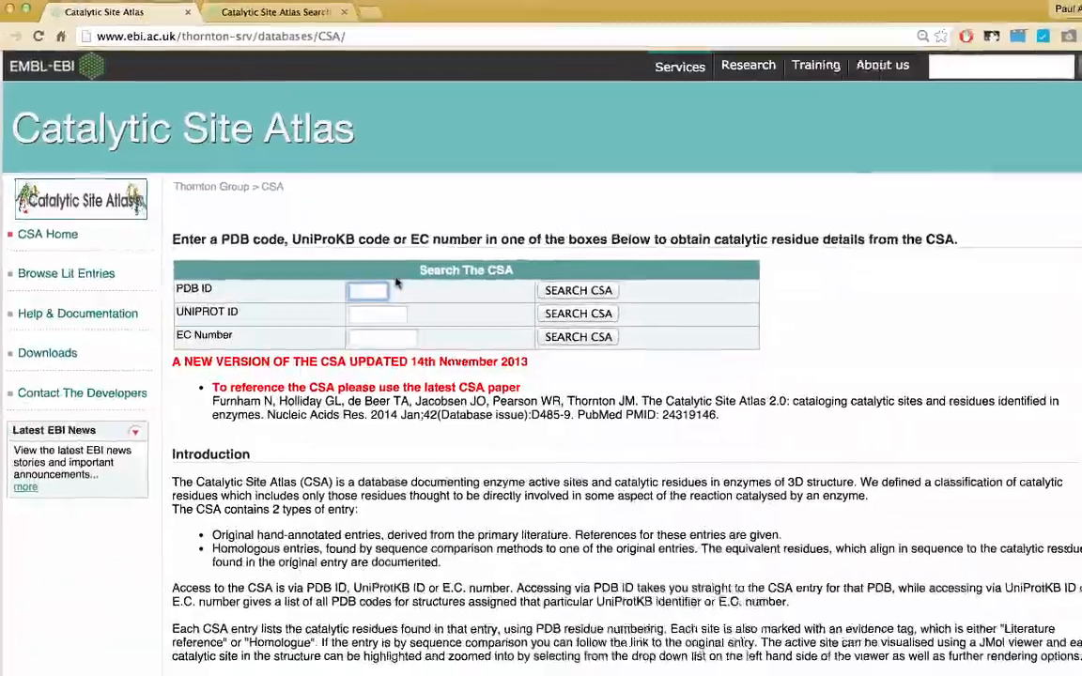
- Search the Catalytic Site Atlas for the PDB ID 1t8l
text(1t8l)
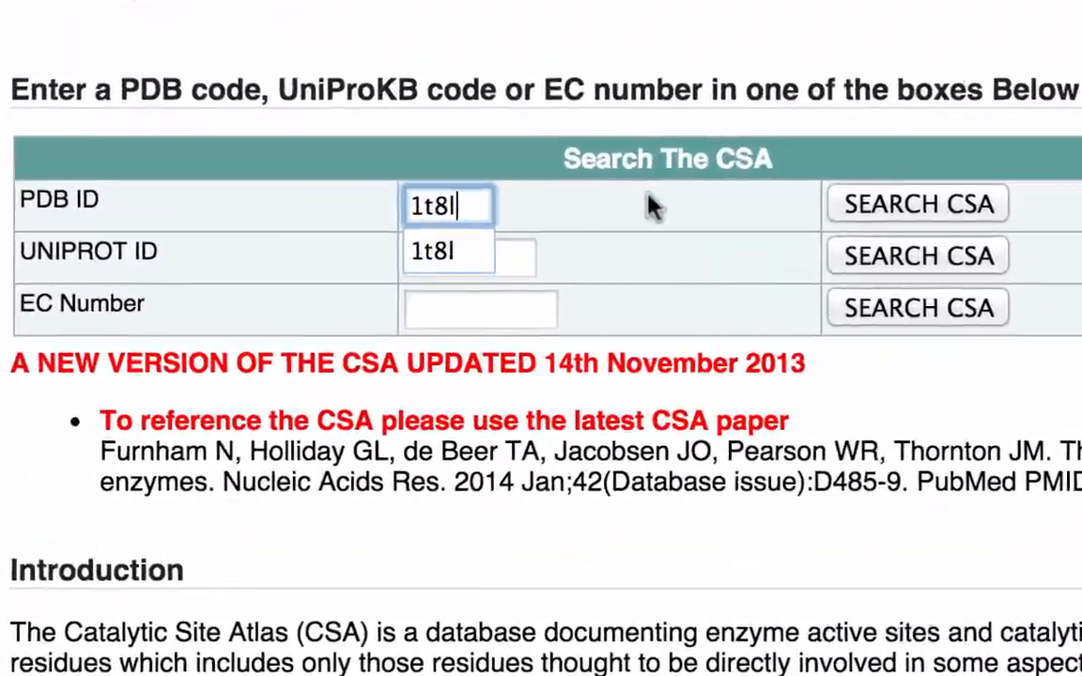
click(647, 195)
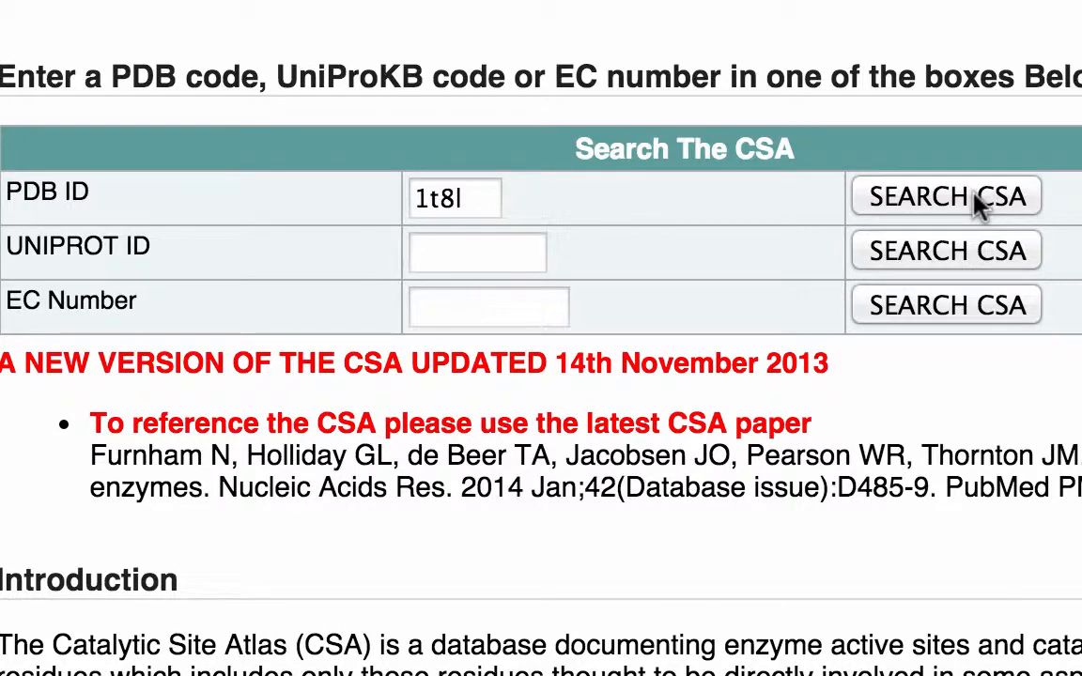
click(963, 196)
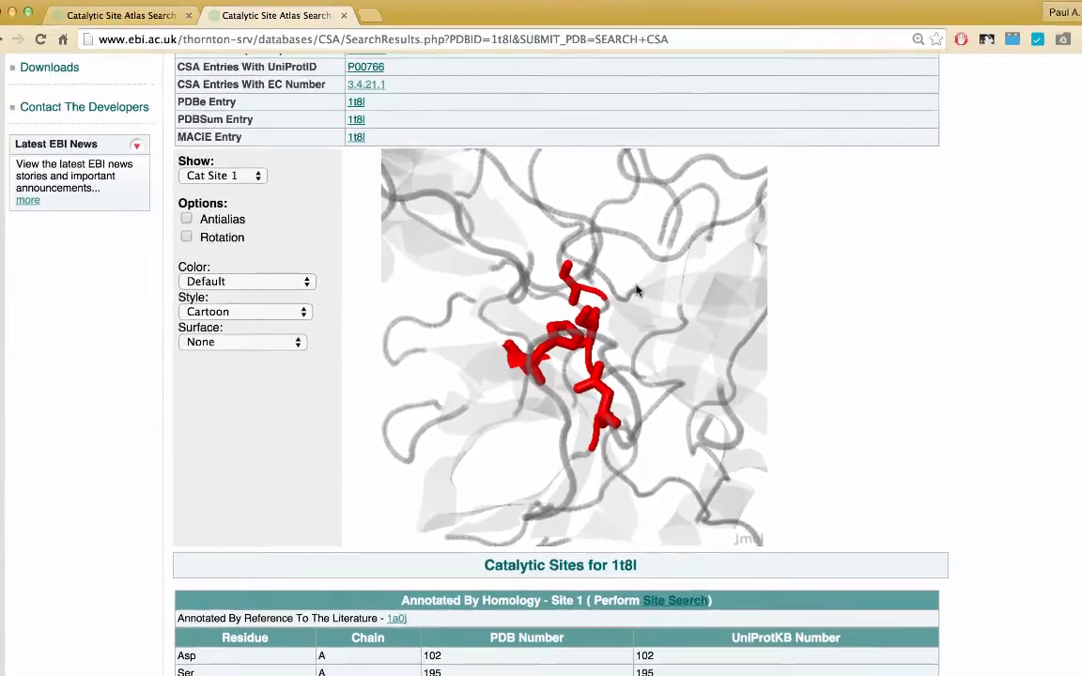
- Examine the 3D catalytic site of 1t8l and its tables of annotated catalytic residues, chains and PDB numbers
drag(636, 290, 594, 349)
scroll(335, 409, down, 1)
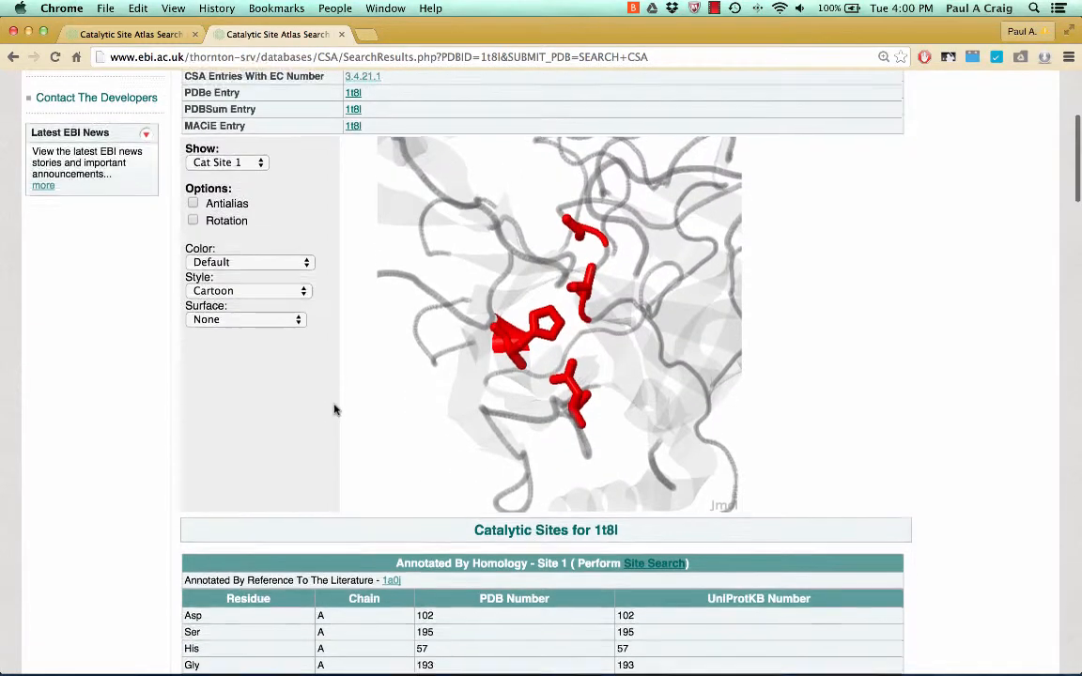
scroll(335, 410, down, 7)
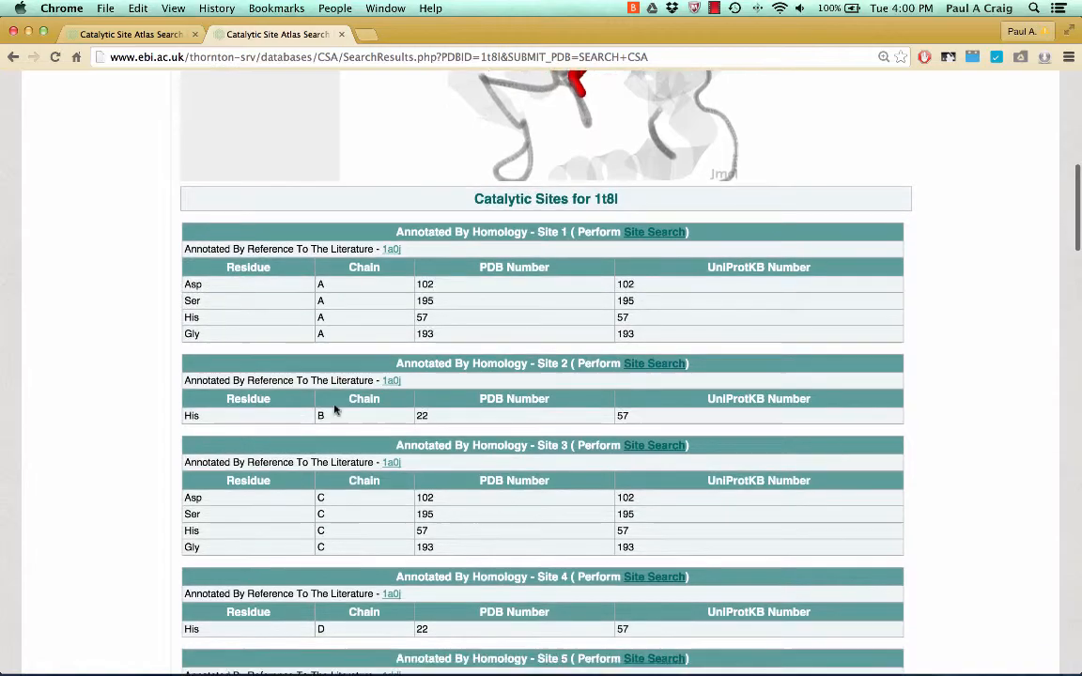
scroll(335, 410, down, 3)
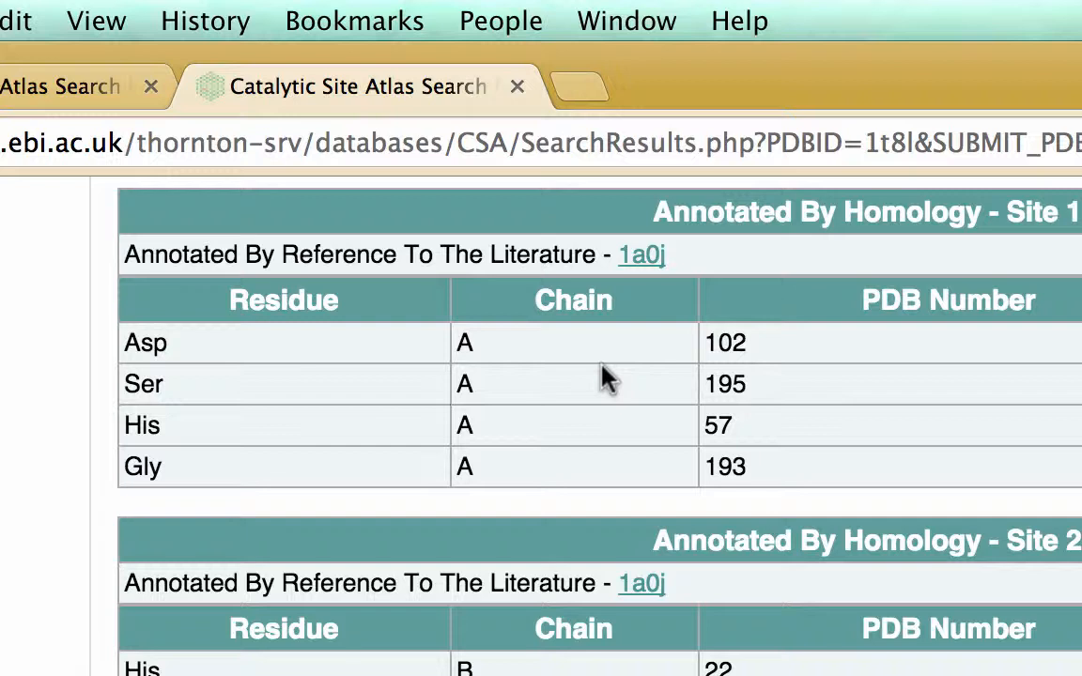
scroll(603, 371, up, 10)
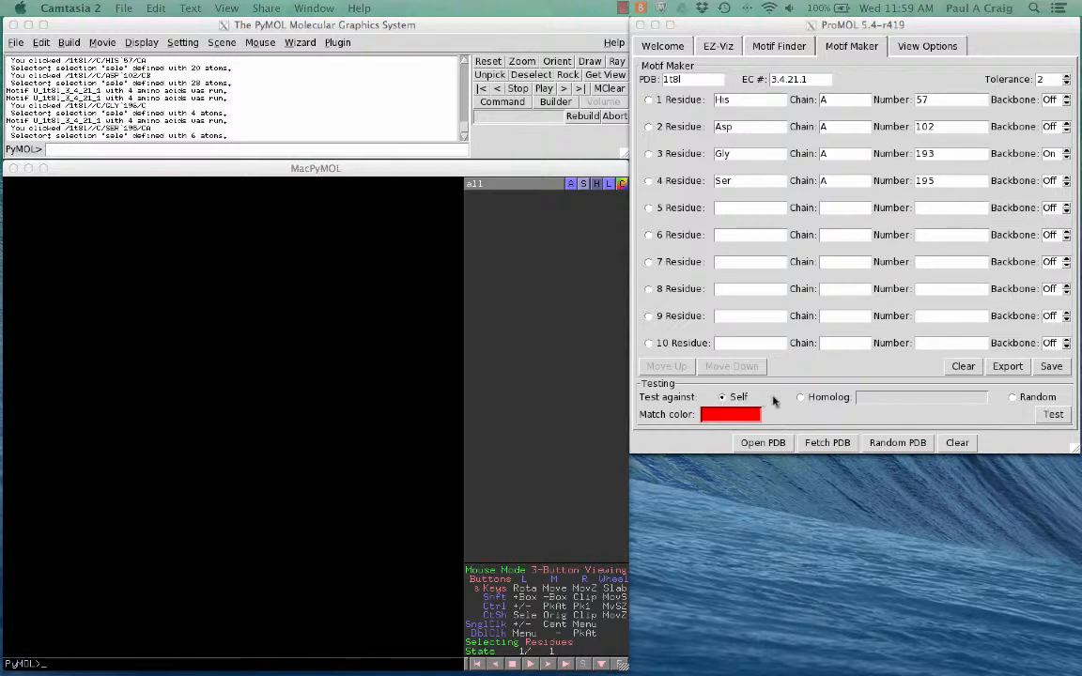
- Test the 1t8l motif against itself and hide the cartoon representation of all objects
click(1051, 417)
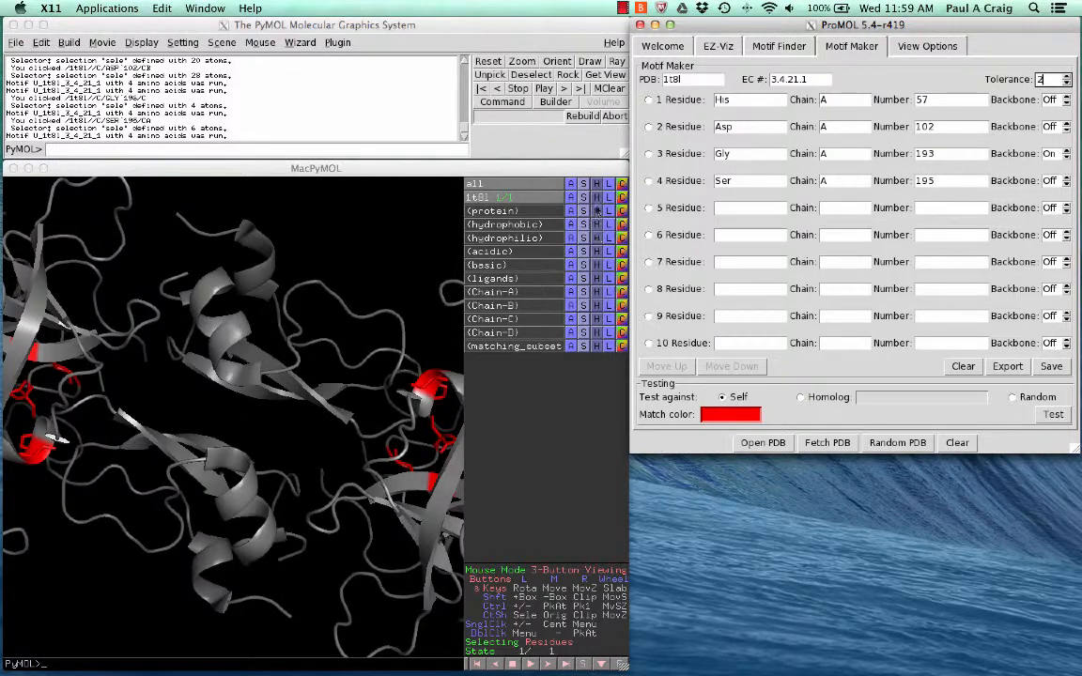
click(580, 175)
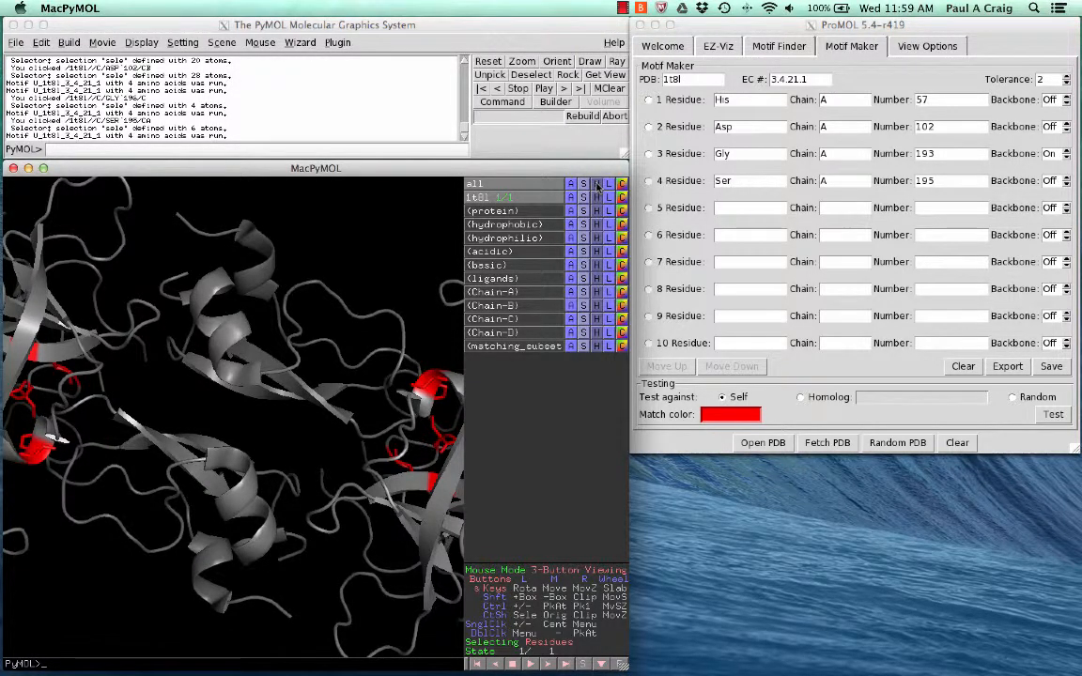
click(595, 184)
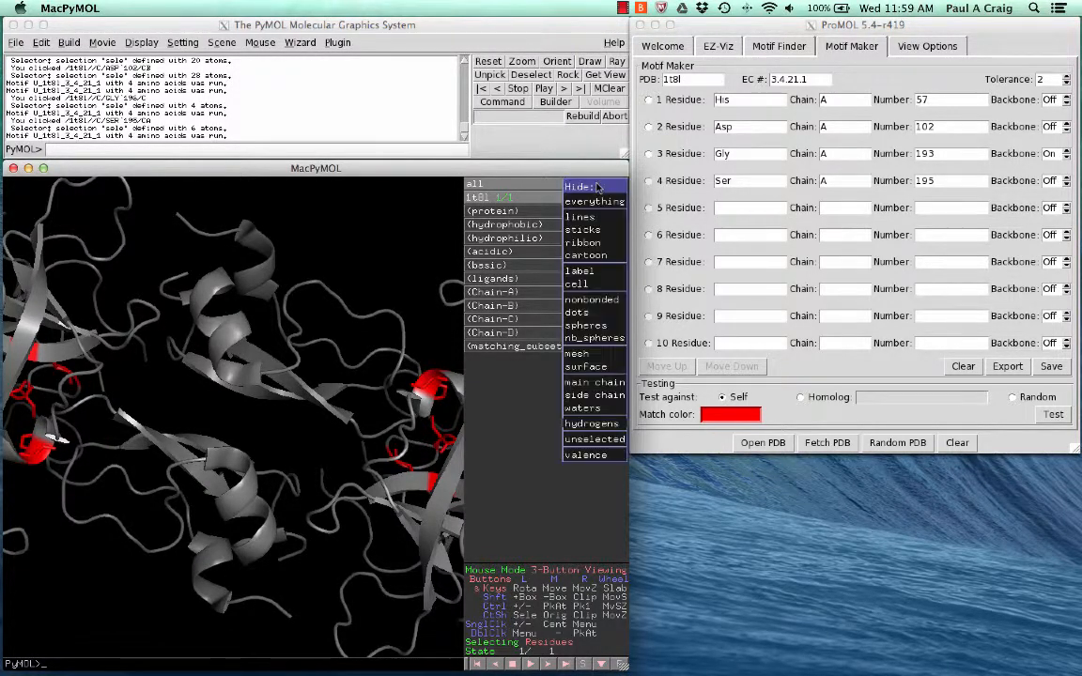
click(588, 256)
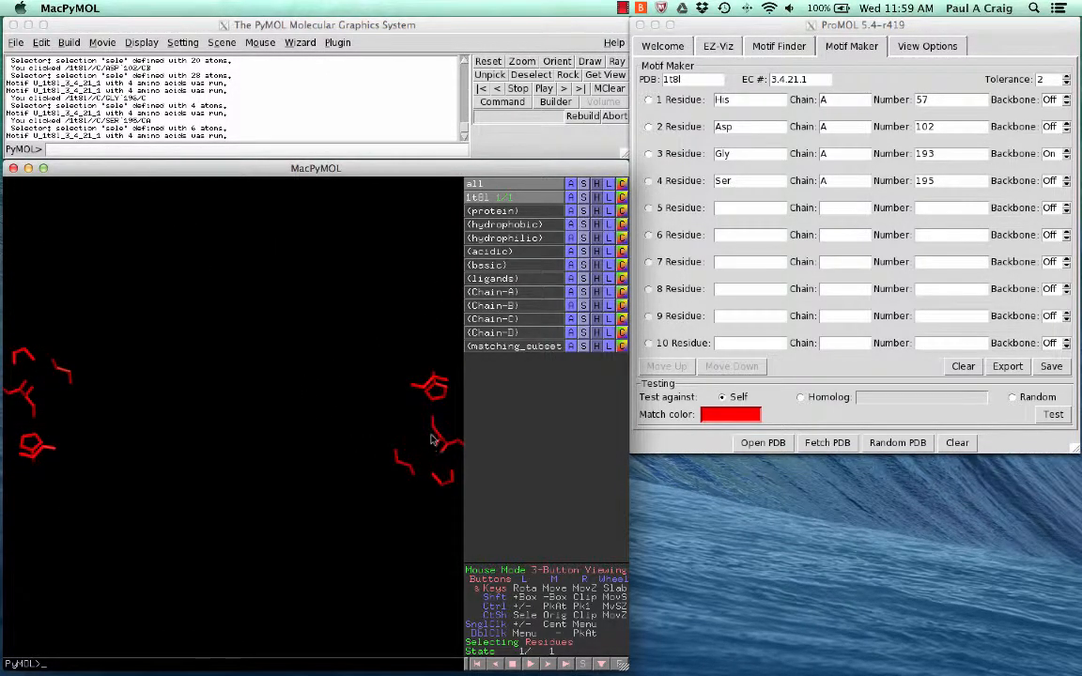
- Center one cluster of matched red residues and zoom the display to a 6 Angstrom sphere
middle_drag(433, 431, 249, 430)
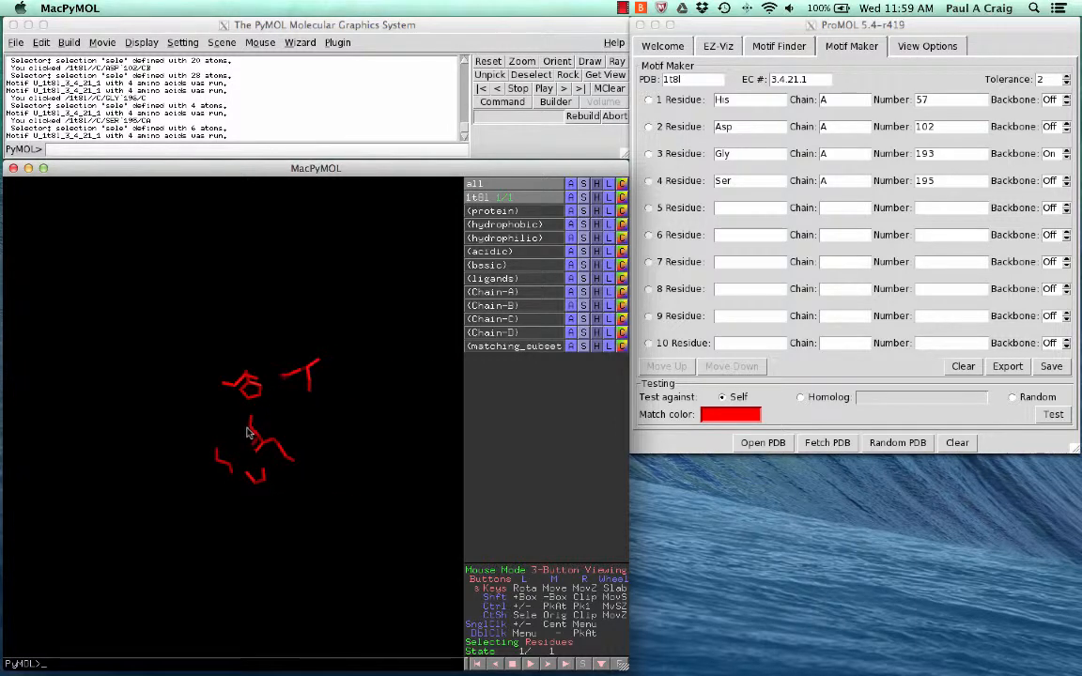
click(143, 43)
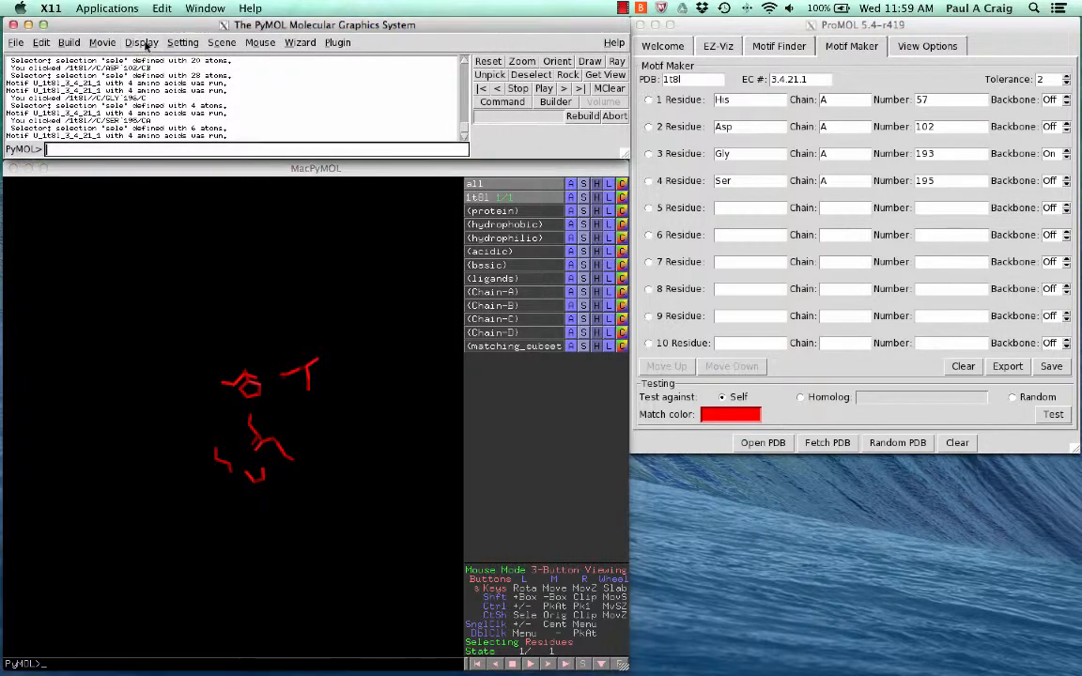
click(143, 44)
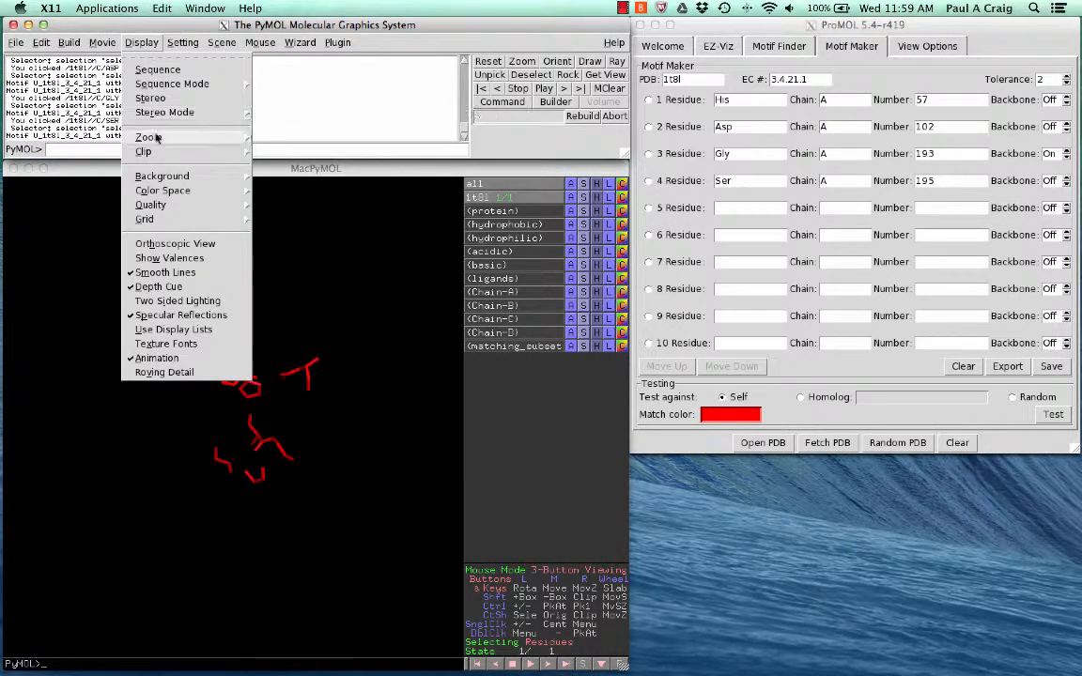
mouse_move(157, 138)
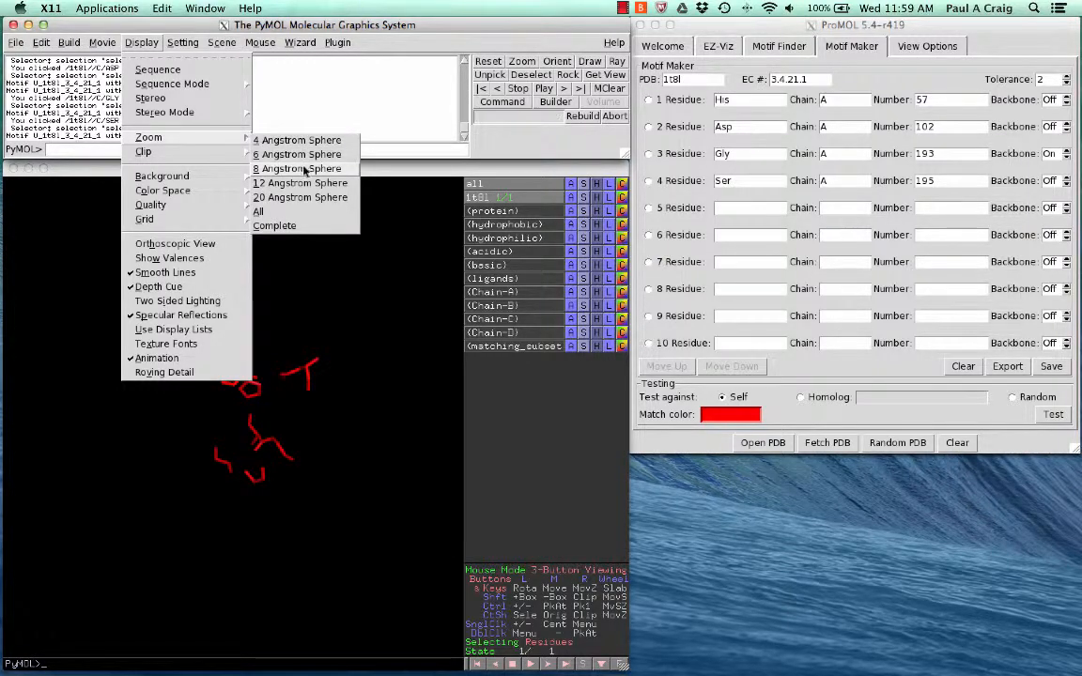
click(275, 155)
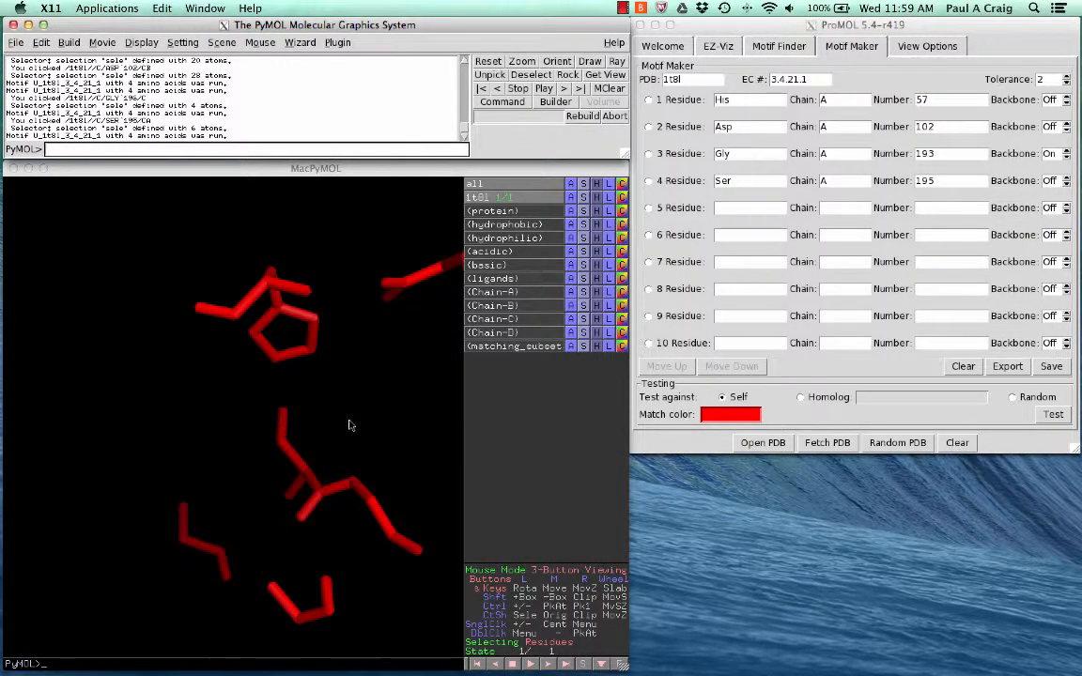
click(350, 425)
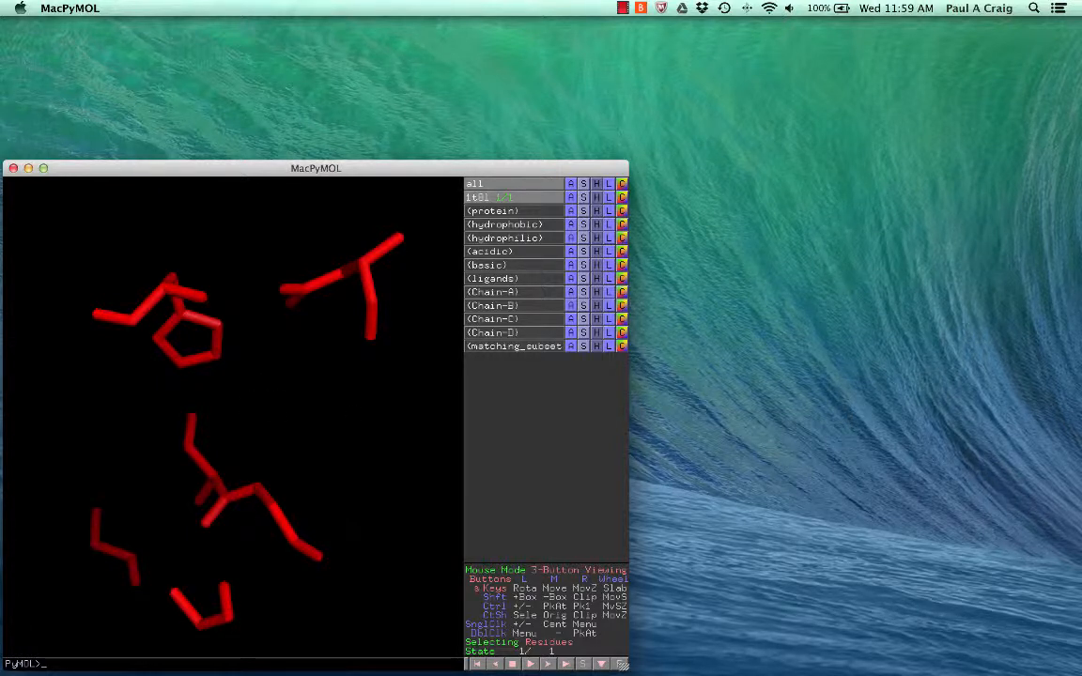
key(super+Tab)
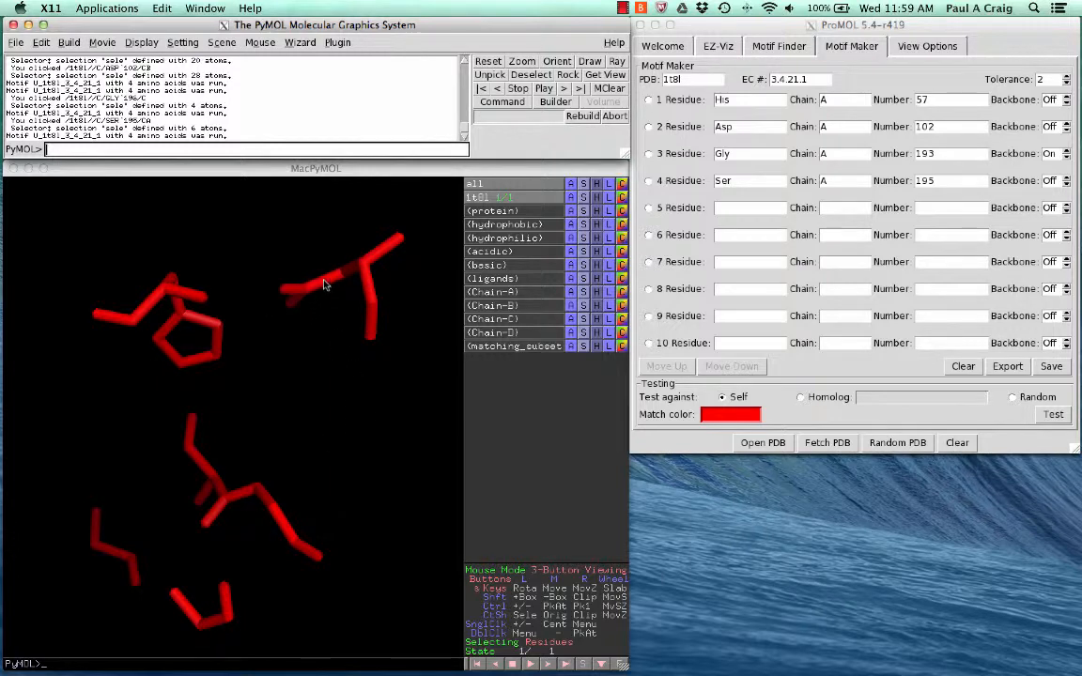
- Identify the chain C residues His 57, Asp 102, Gly 193, Ser 195, Gly 196 and Gly 43 by selecting each, and clear the selection
click(183, 317)
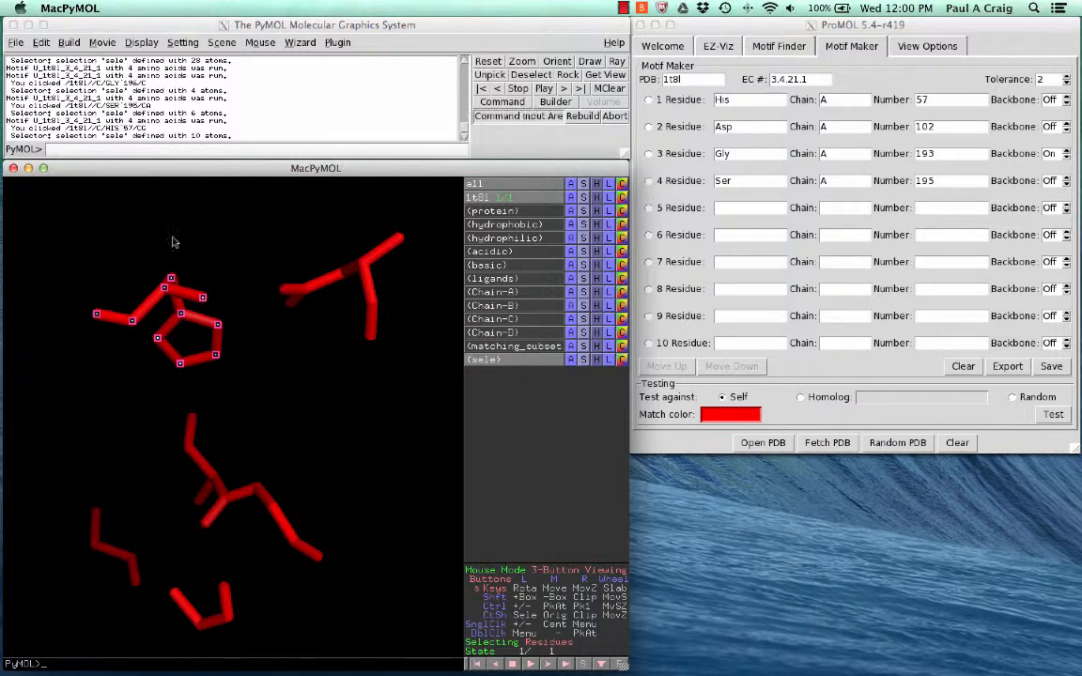
click(337, 283)
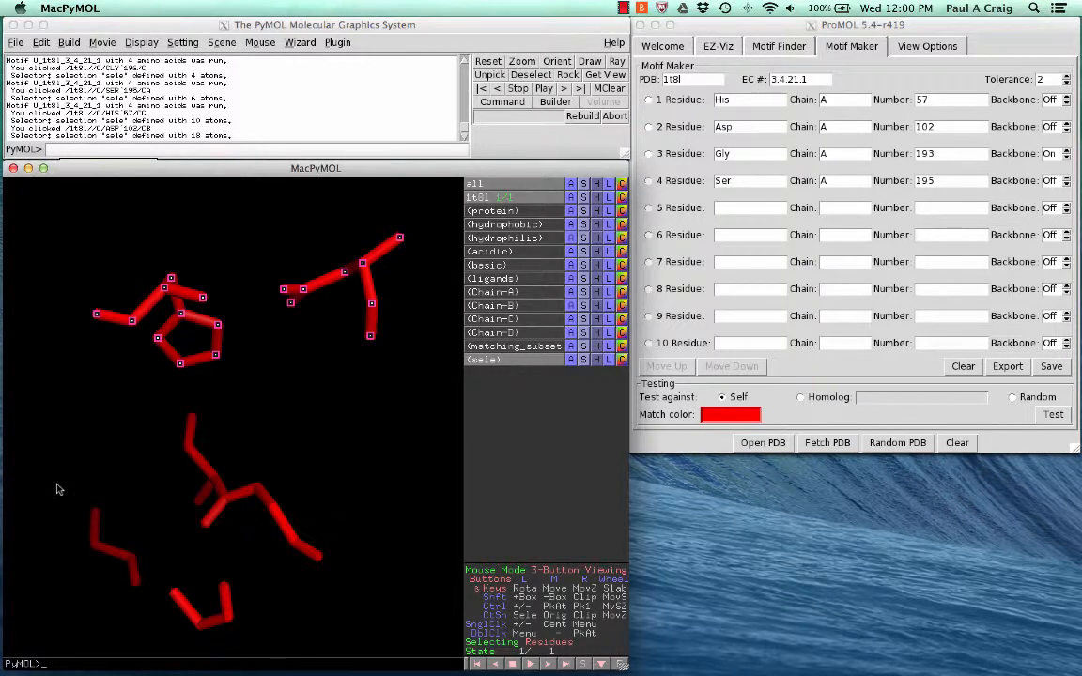
click(86, 554)
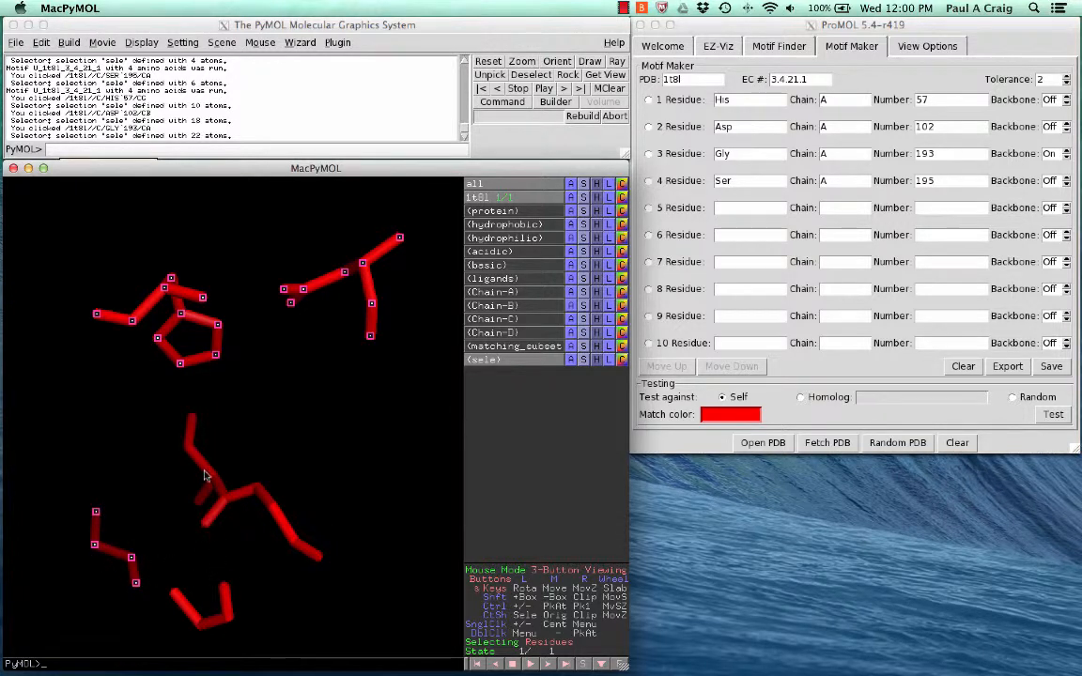
click(178, 424)
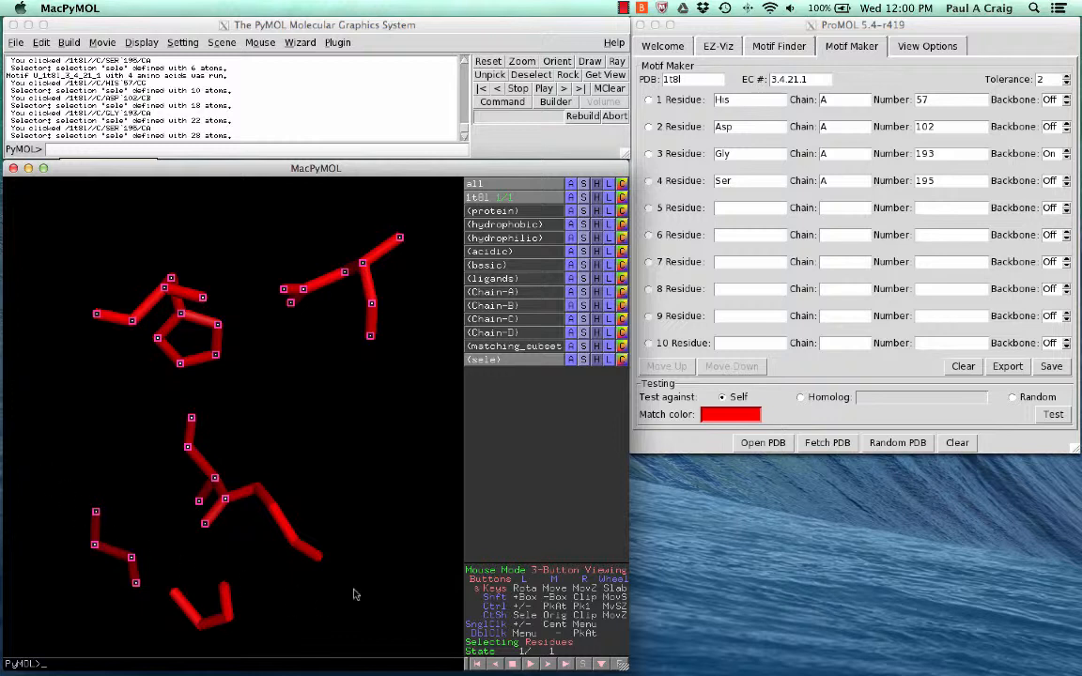
click(282, 528)
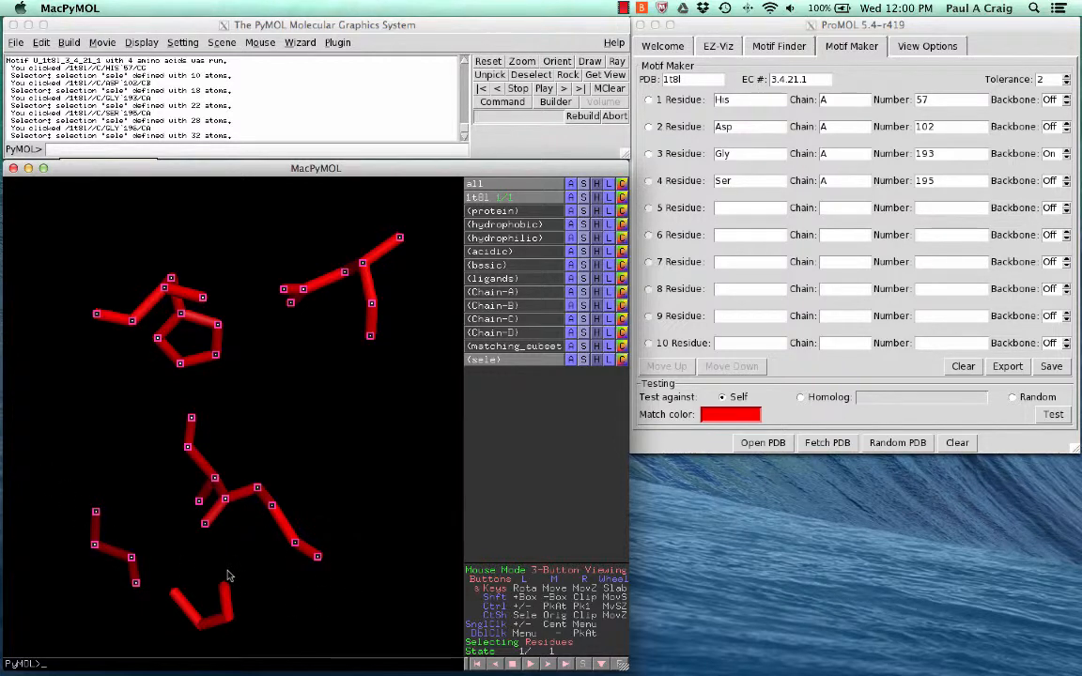
click(175, 622)
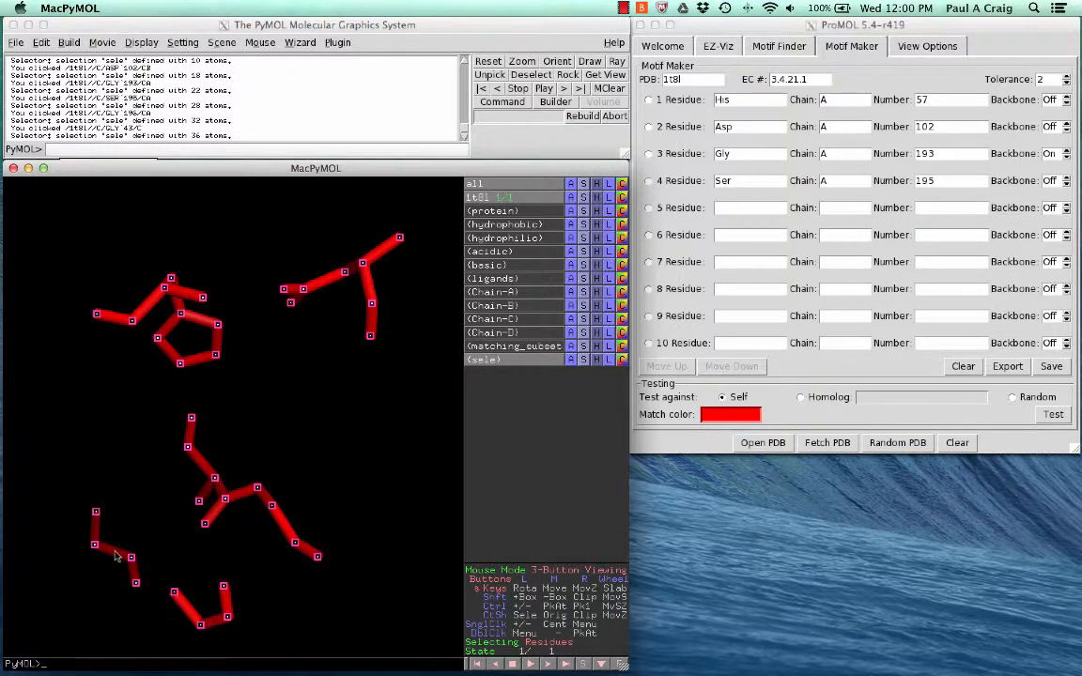
click(123, 457)
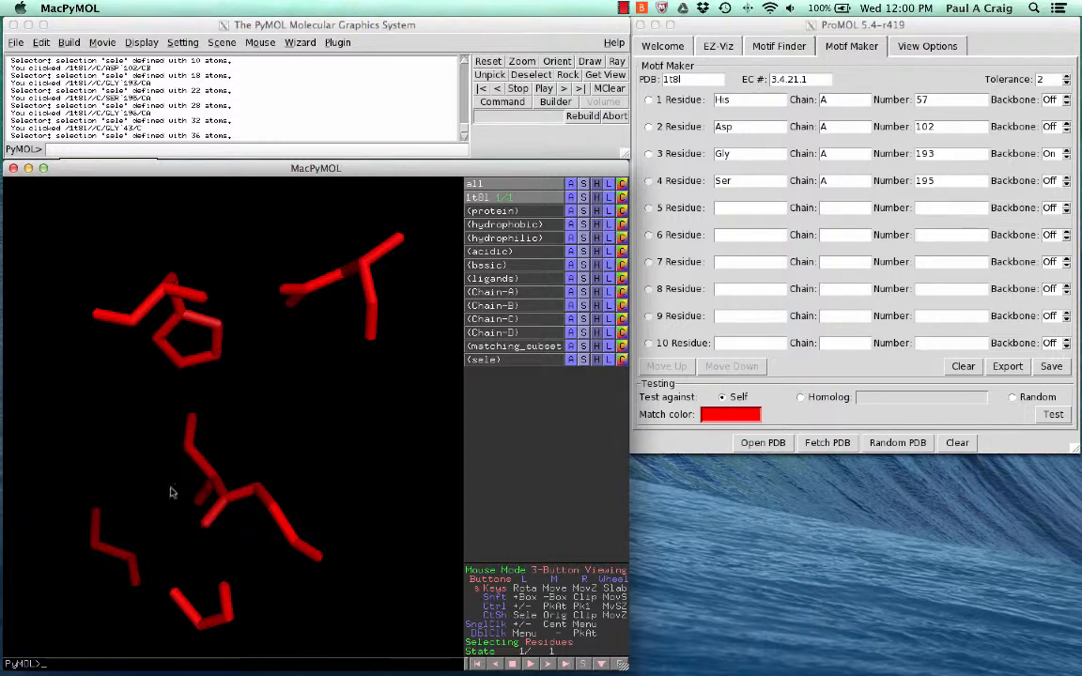
- Select the extra glycines Gly 43 and Gly 196 in chain C and inspect them from different angles
drag(158, 443, 159, 493)
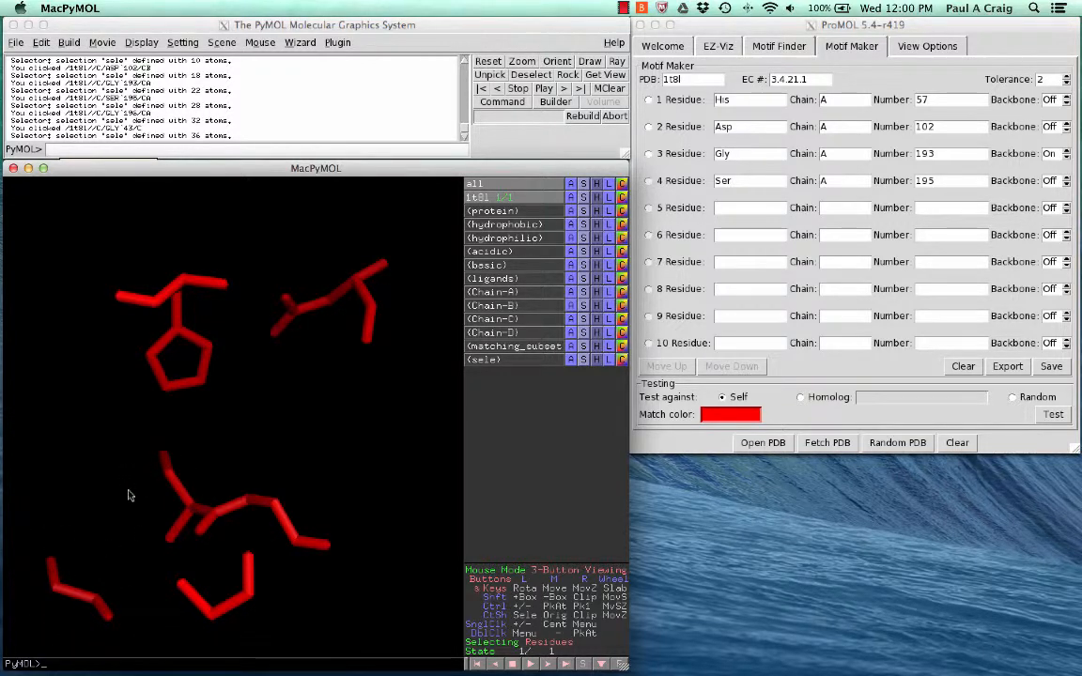
click(216, 608)
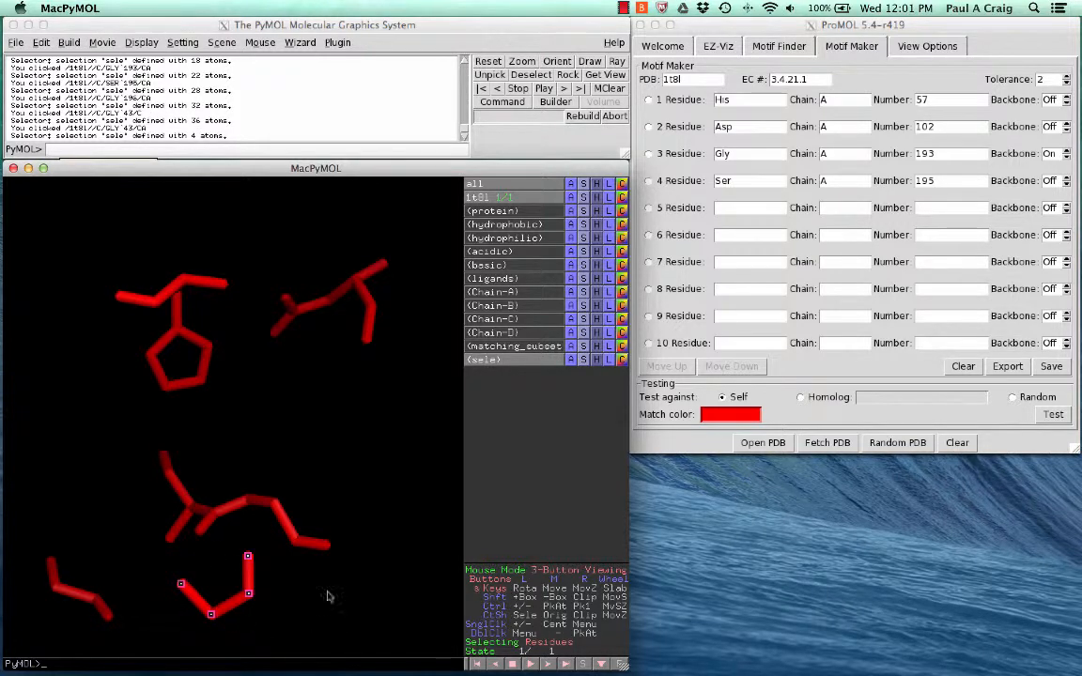
click(263, 533)
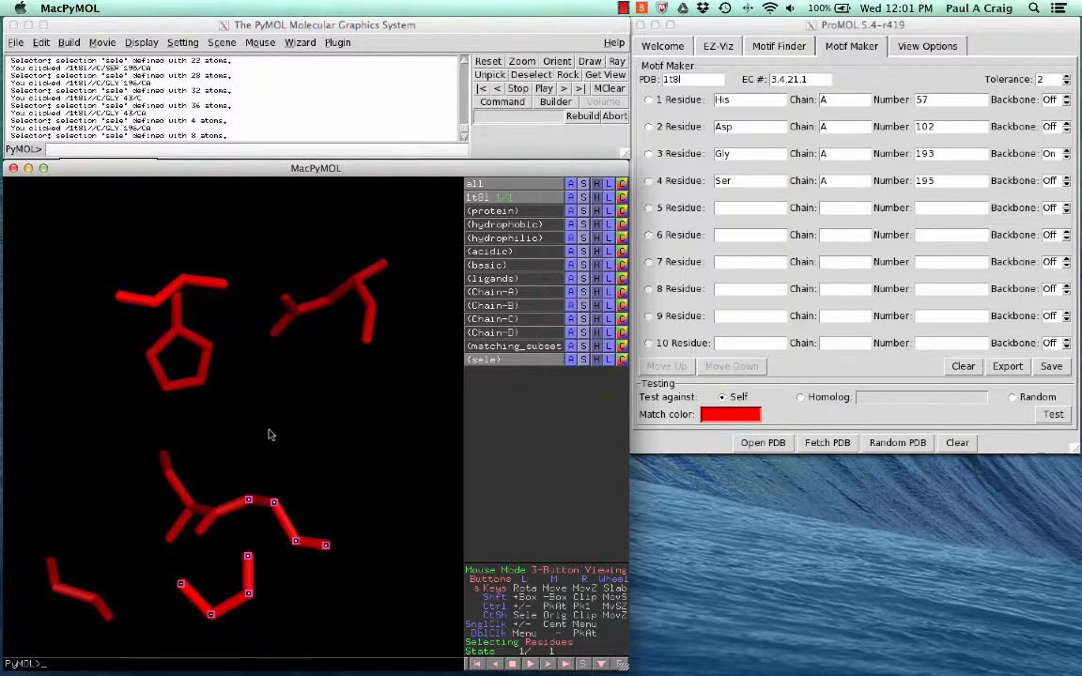
drag(275, 430, 267, 466)
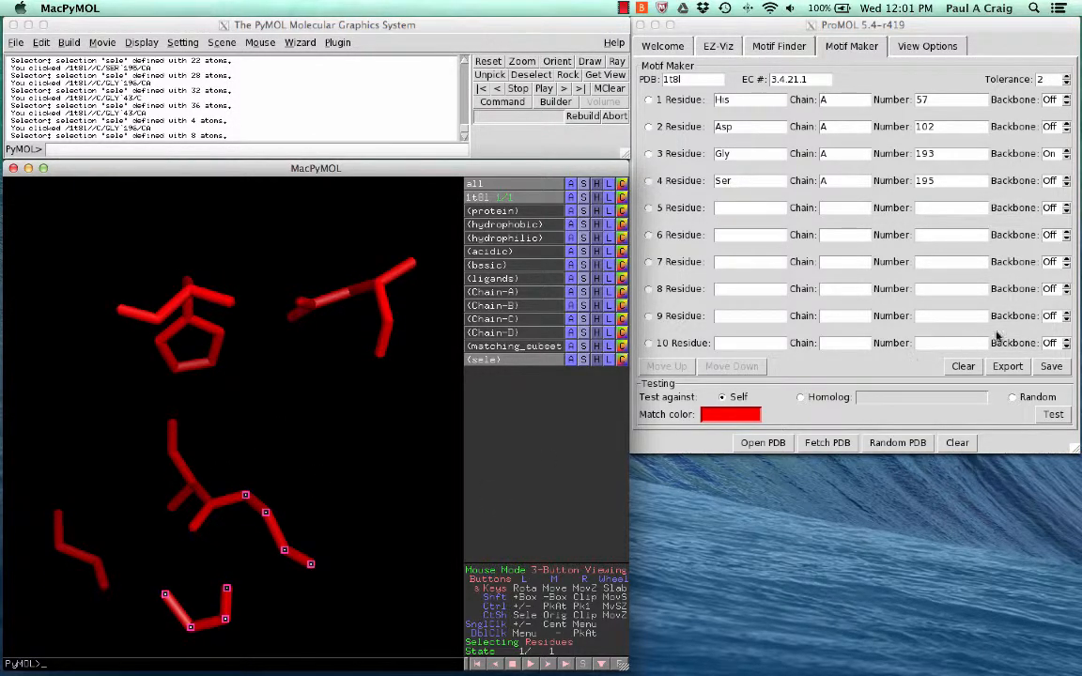
- Set Backbone to On for the His 57, Asp 102 and Ser 195 residues of the motif
click(1066, 99)
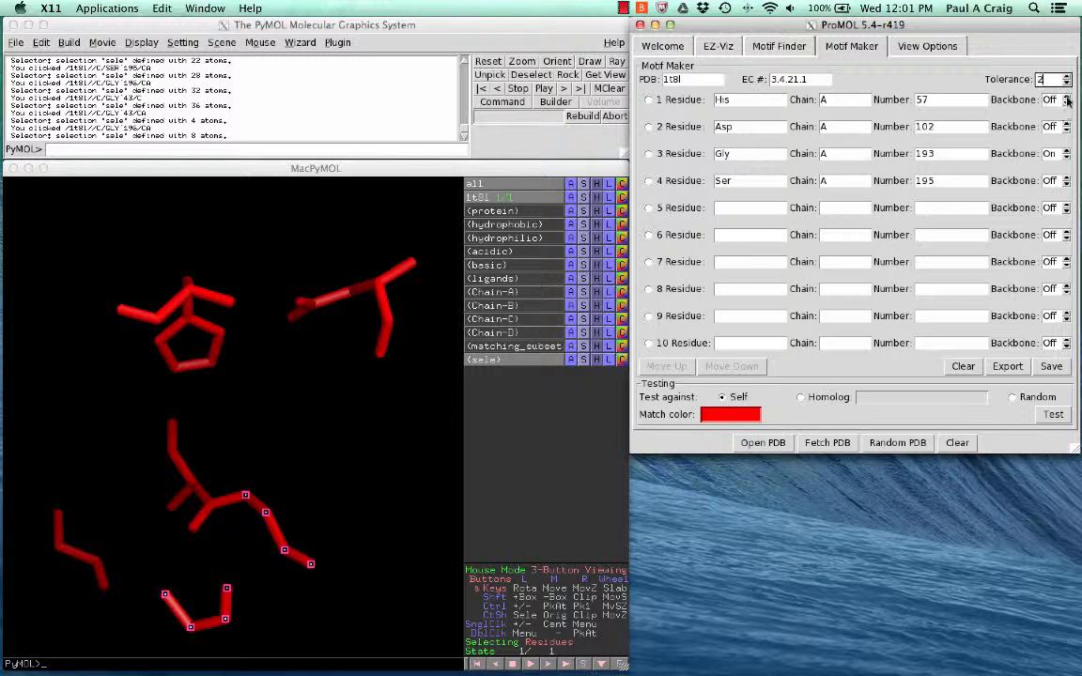
click(1067, 98)
click(1051, 100)
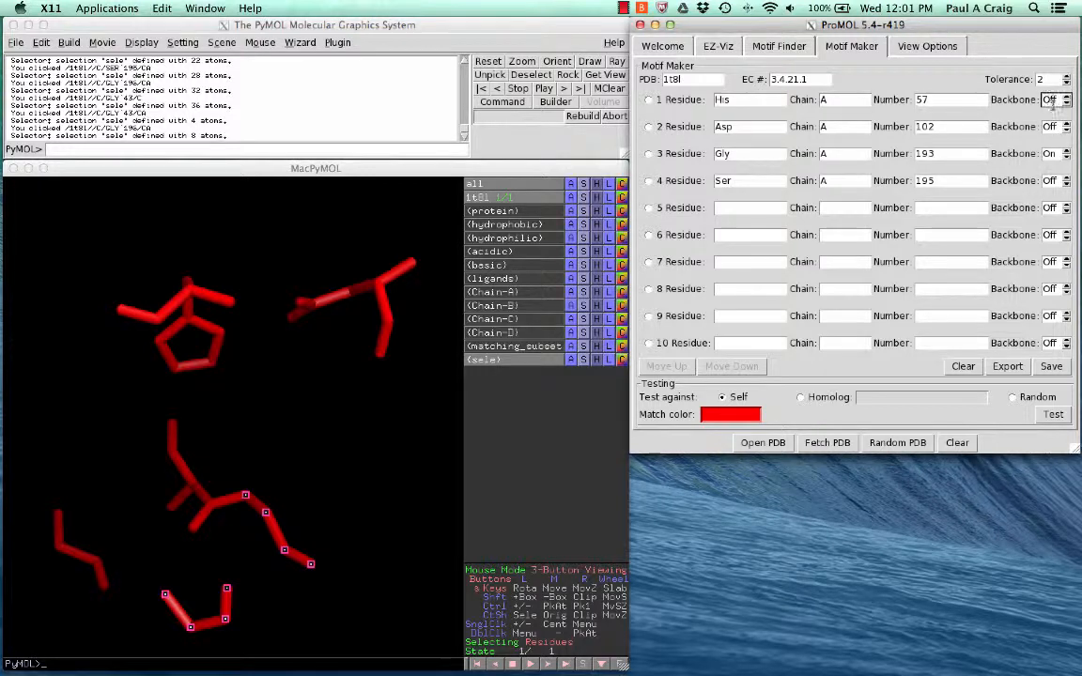
key(Up)
click(1066, 178)
click(1065, 123)
- Rerun the motif test against Self with the changed backbone settings and hide the cartoon for all objects
click(1050, 419)
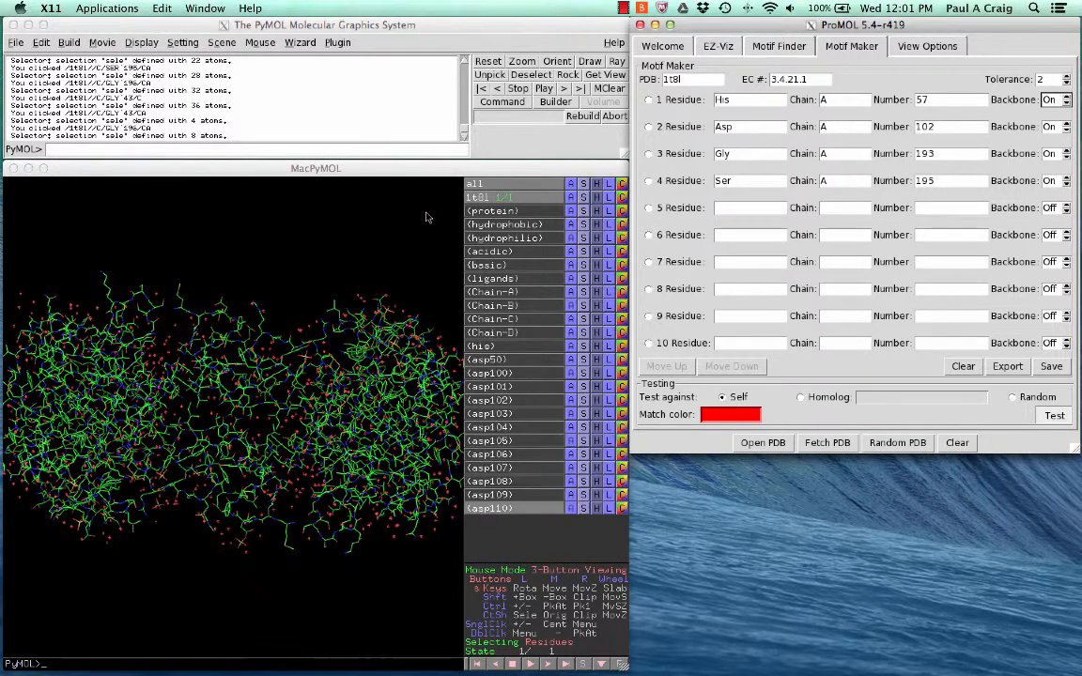
click(597, 185)
click(529, 232)
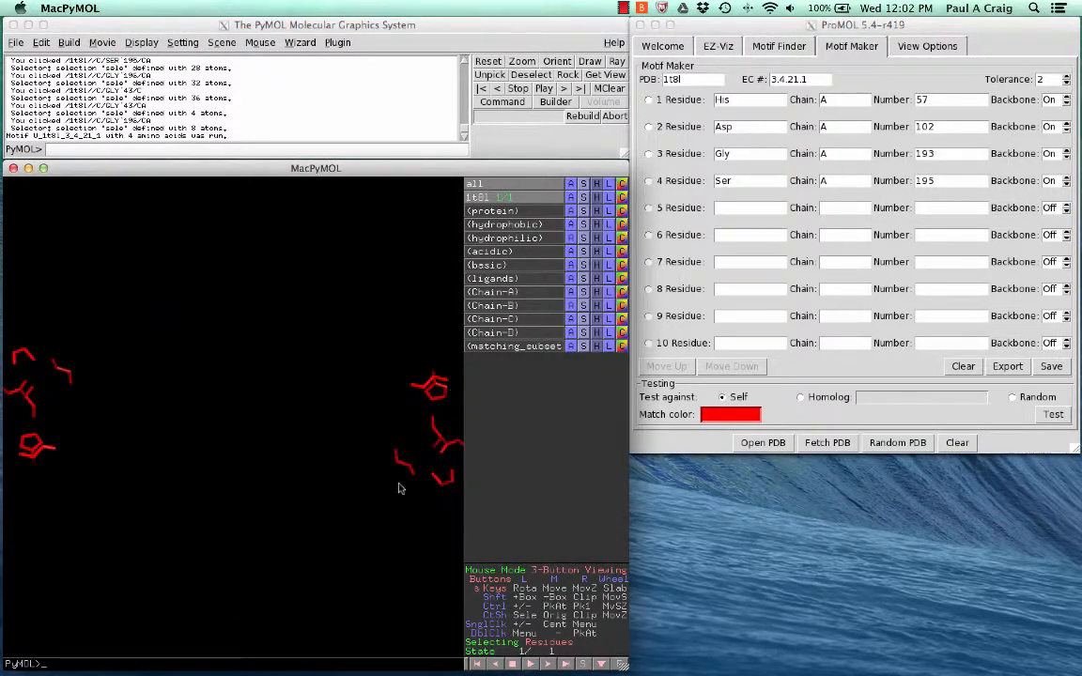
- Identify the extra glycines Gly 43 and Gly 196 still matched in chain C by selecting each
middle_drag(445, 439, 222, 435)
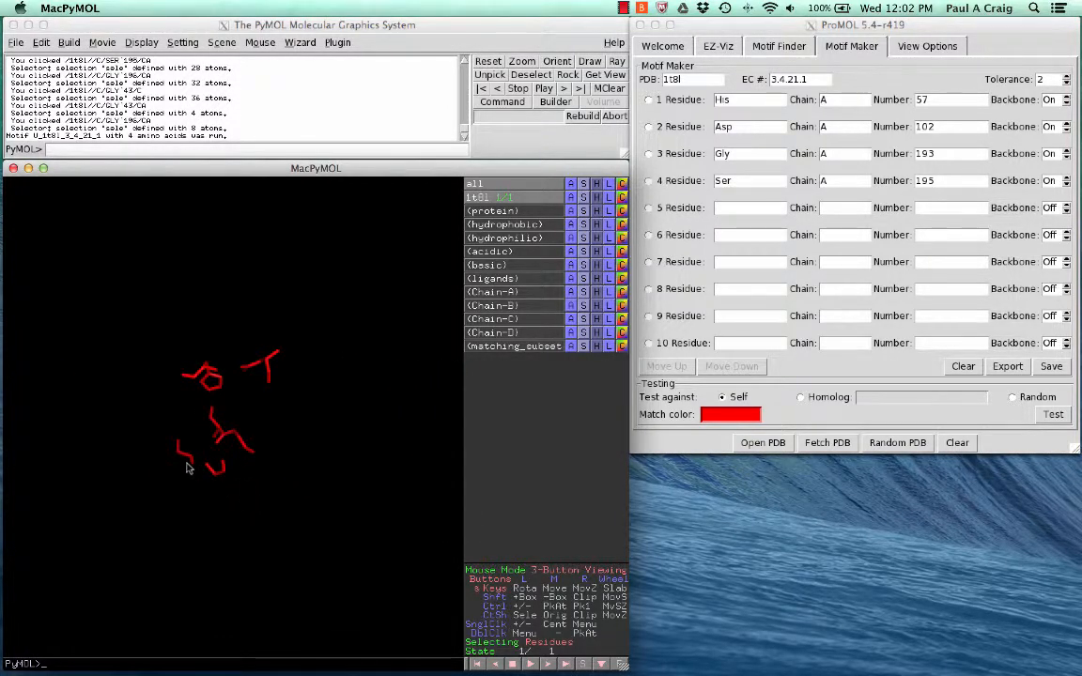
click(220, 466)
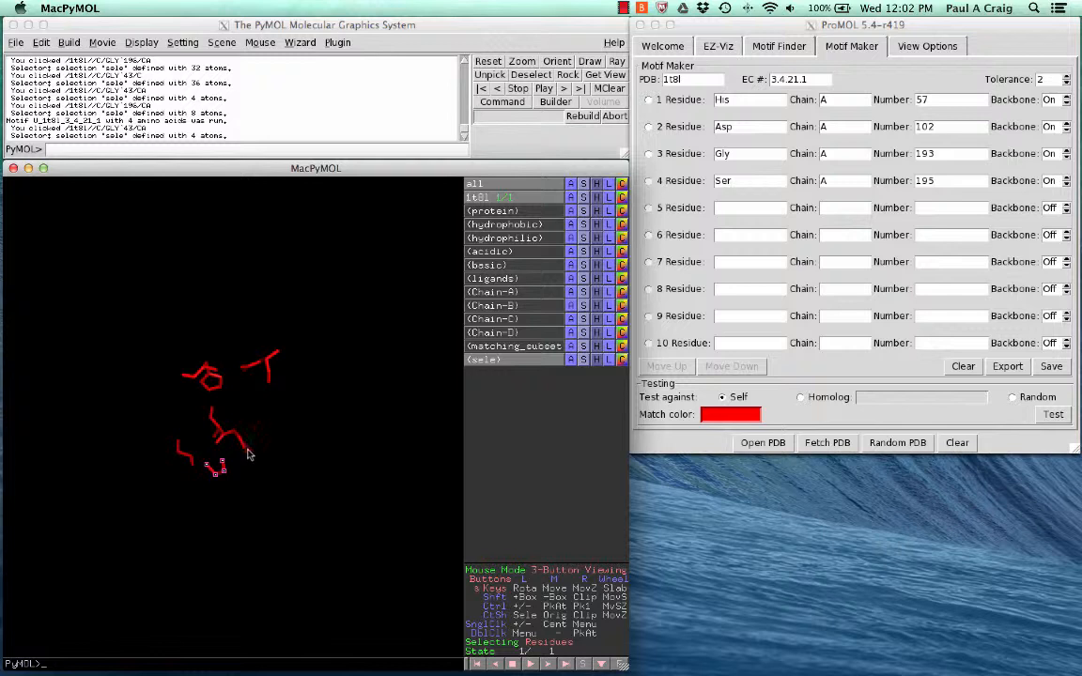
click(249, 452)
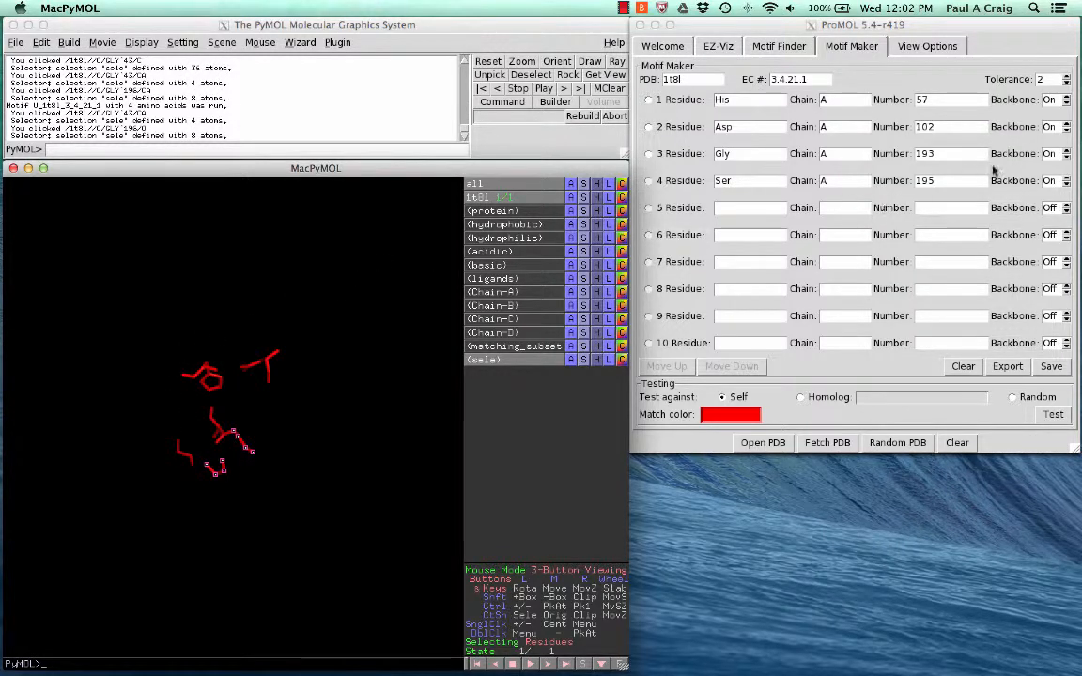
- Rerun the motif test against Self with the tolerance set to 1.5 and hide the cartoon for all objects
click(1046, 79)
double_click(1047, 79)
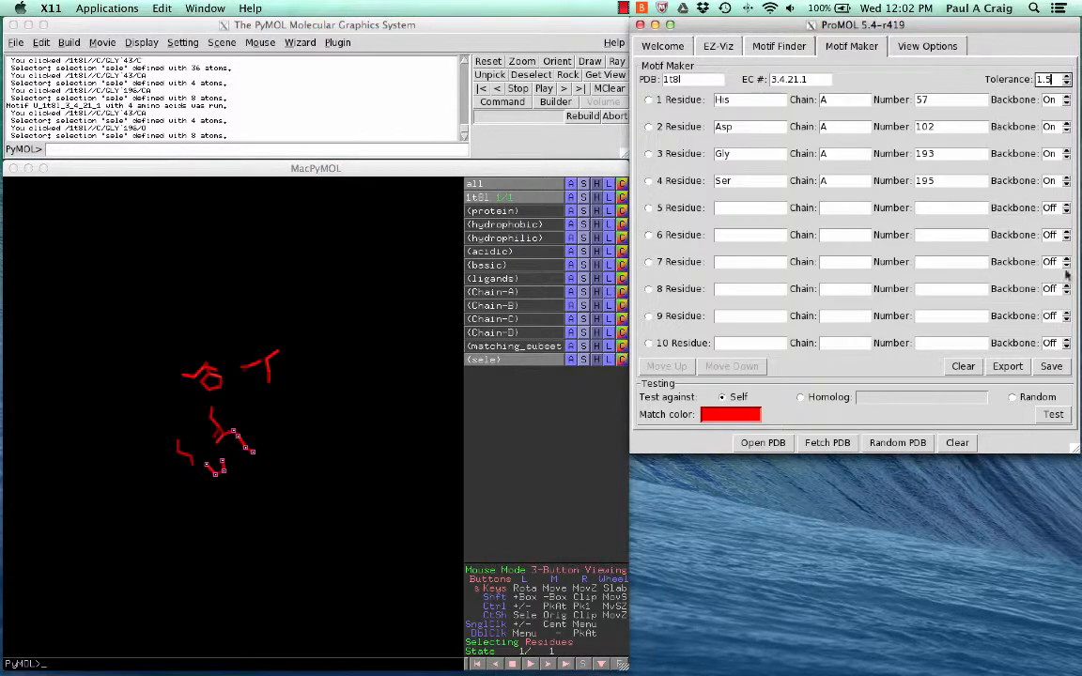
click(1055, 417)
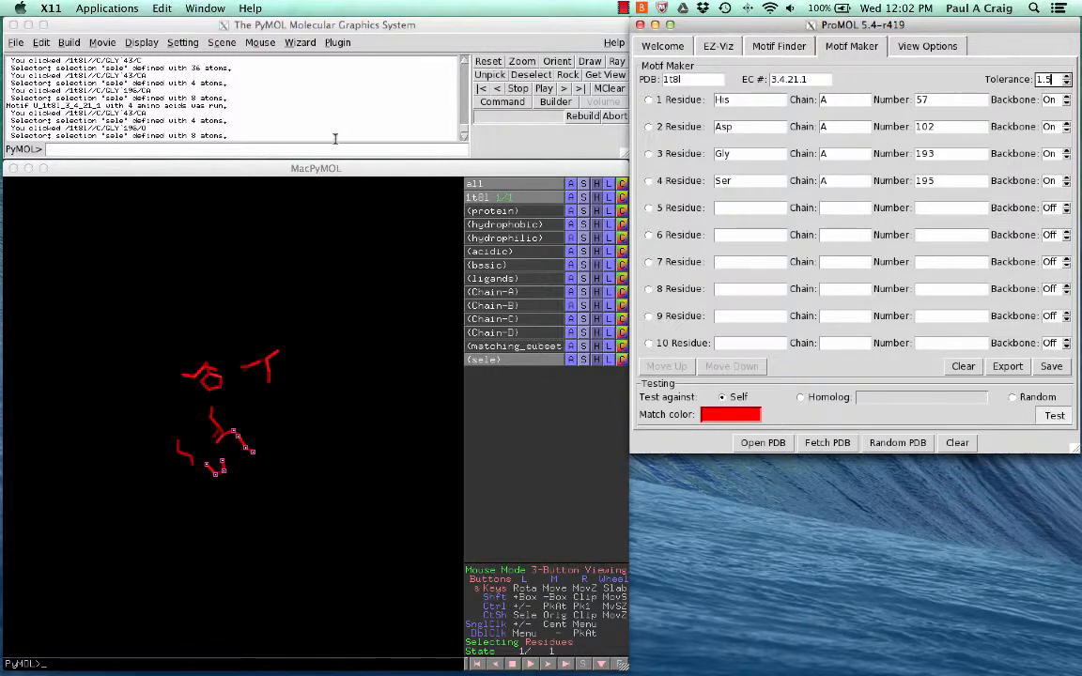
click(577, 173)
click(596, 184)
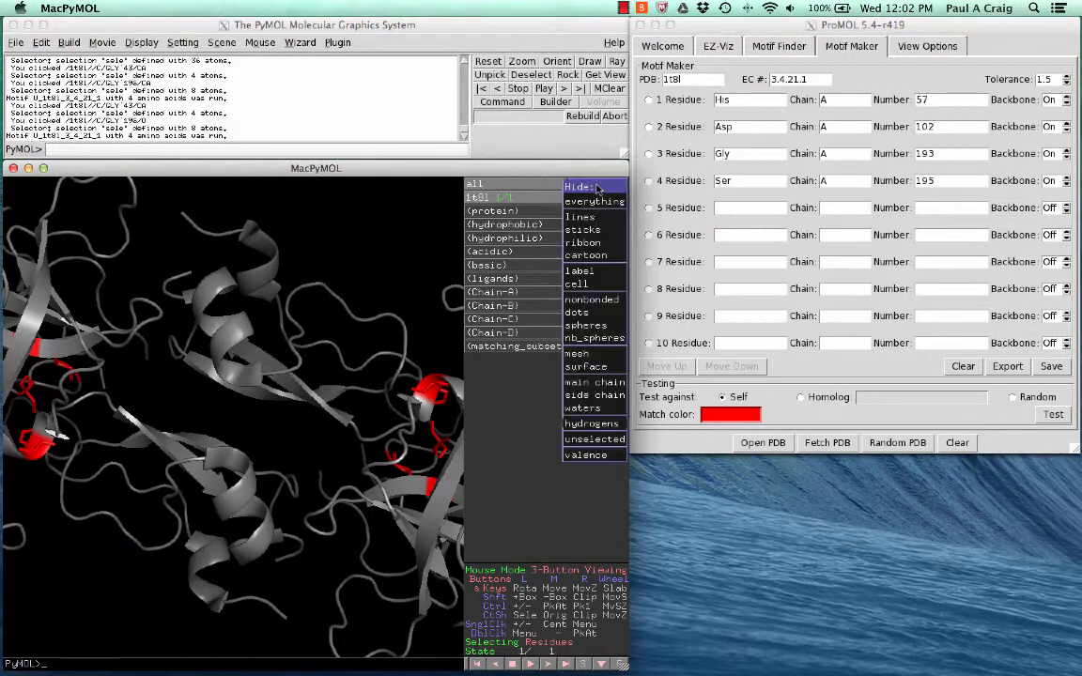
click(584, 254)
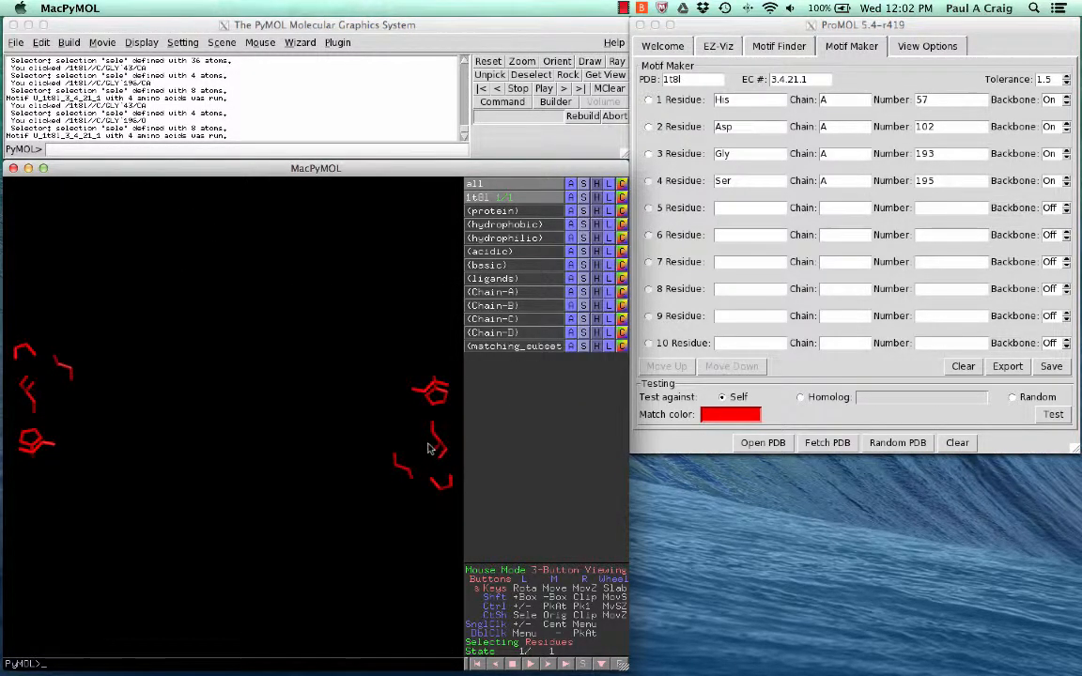
- Select Gly 43 and Gly 193 in the chain C match to identify the glycines
drag(427, 448, 261, 447)
click(272, 476)
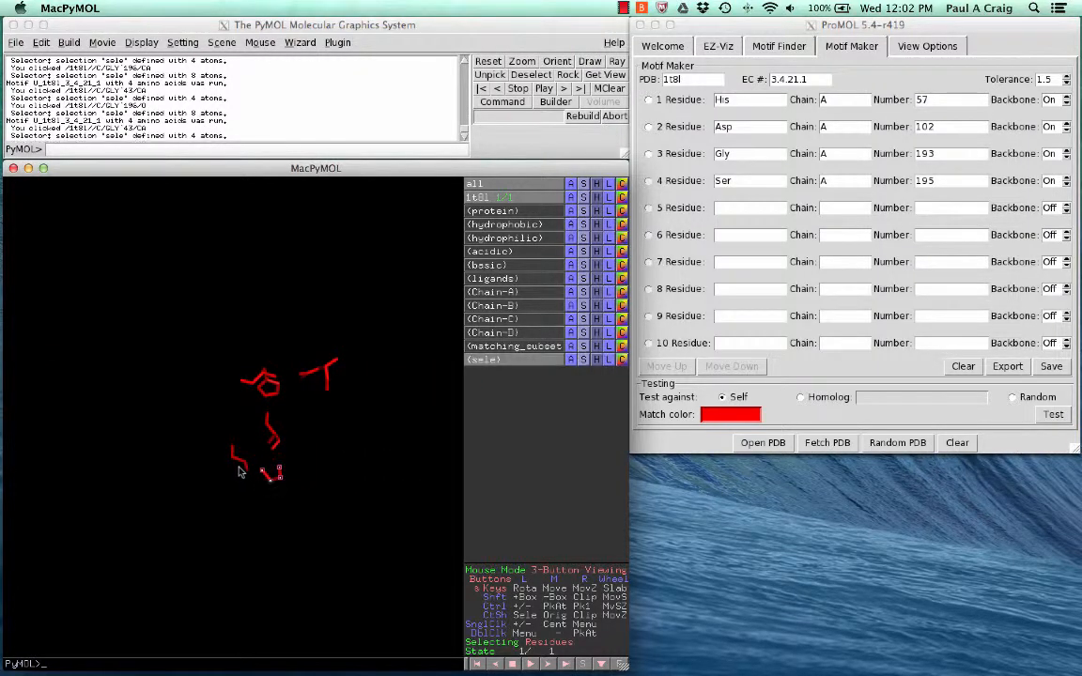
click(236, 467)
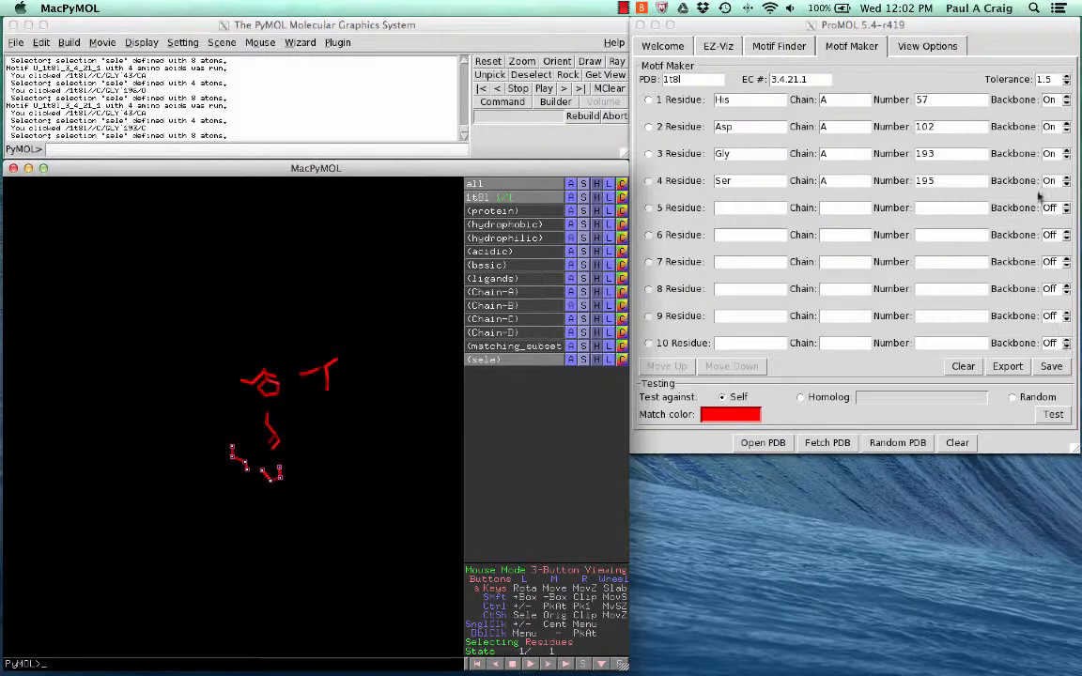
- Rerun the motif test against Self with the tolerance set to 1 and hide the cartoon for all objects
click(949, 74)
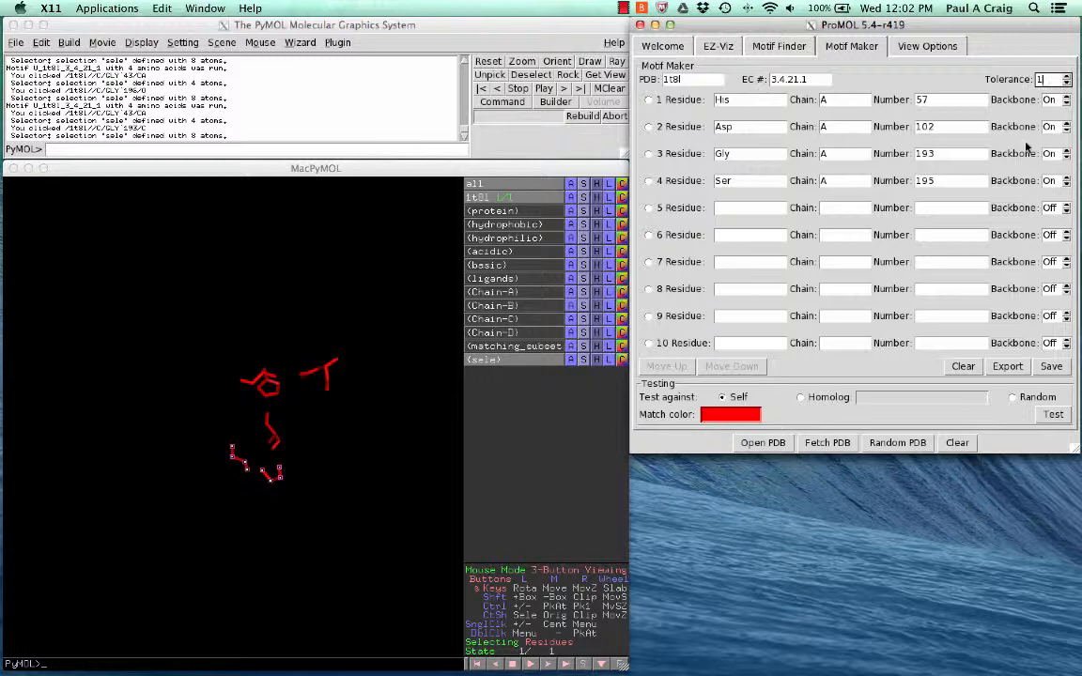
click(1053, 414)
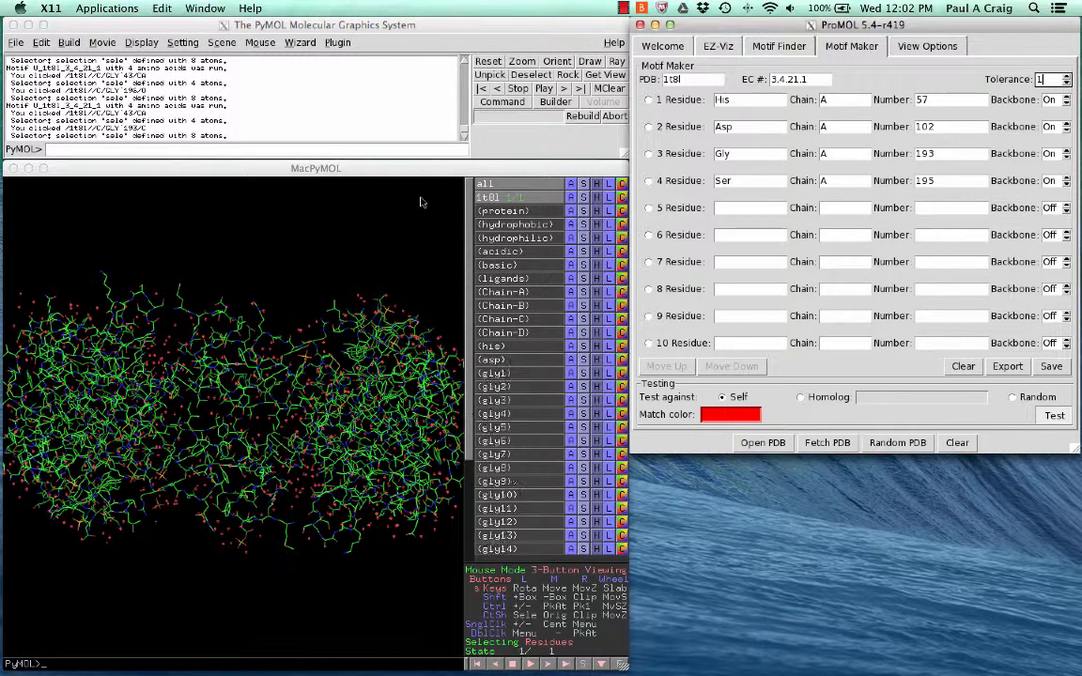
click(596, 184)
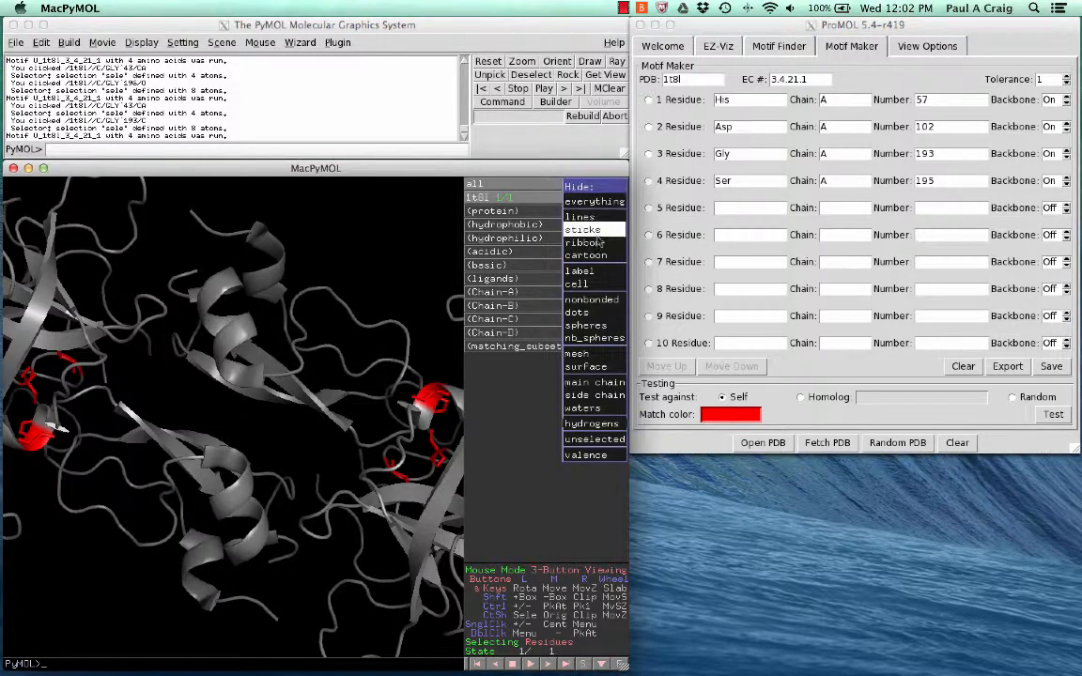
click(530, 239)
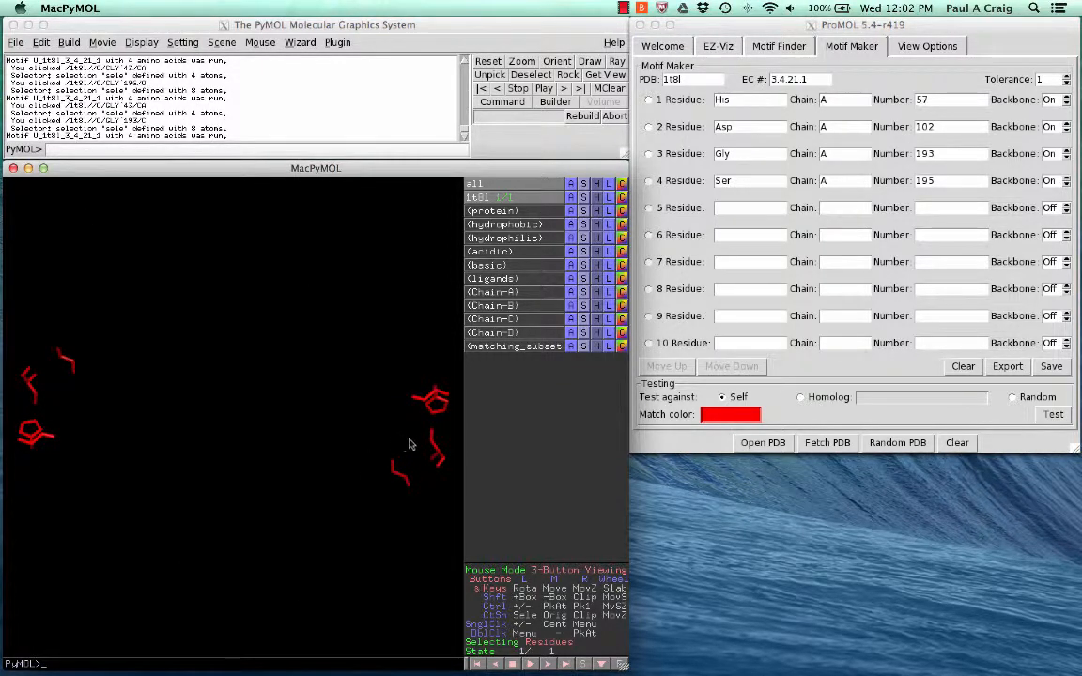
- Zoom in on the chain C match with the 6 Angstrom Sphere setting and examine its residues
drag(411, 442, 262, 461)
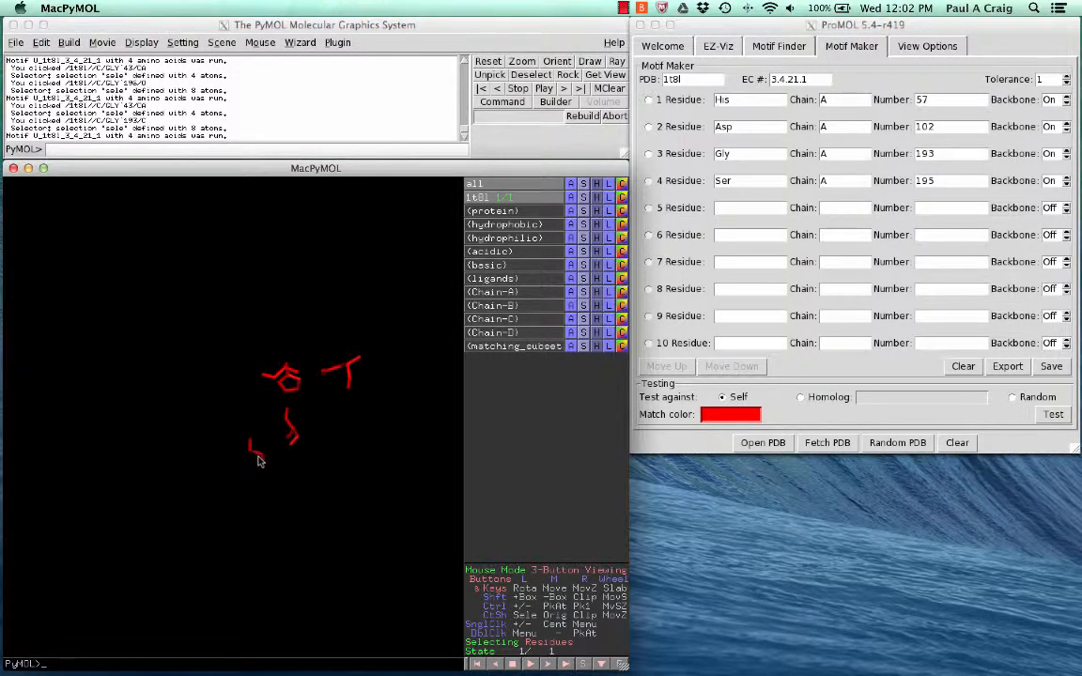
drag(274, 371, 266, 401)
middle_drag(266, 401, 216, 422)
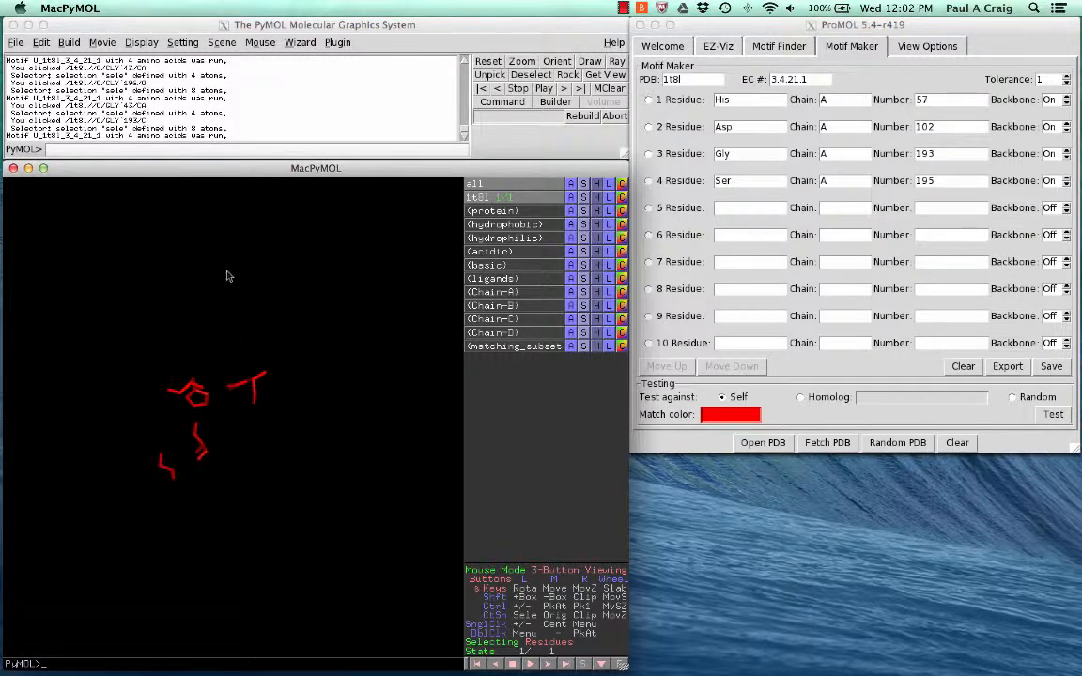
click(141, 43)
click(140, 44)
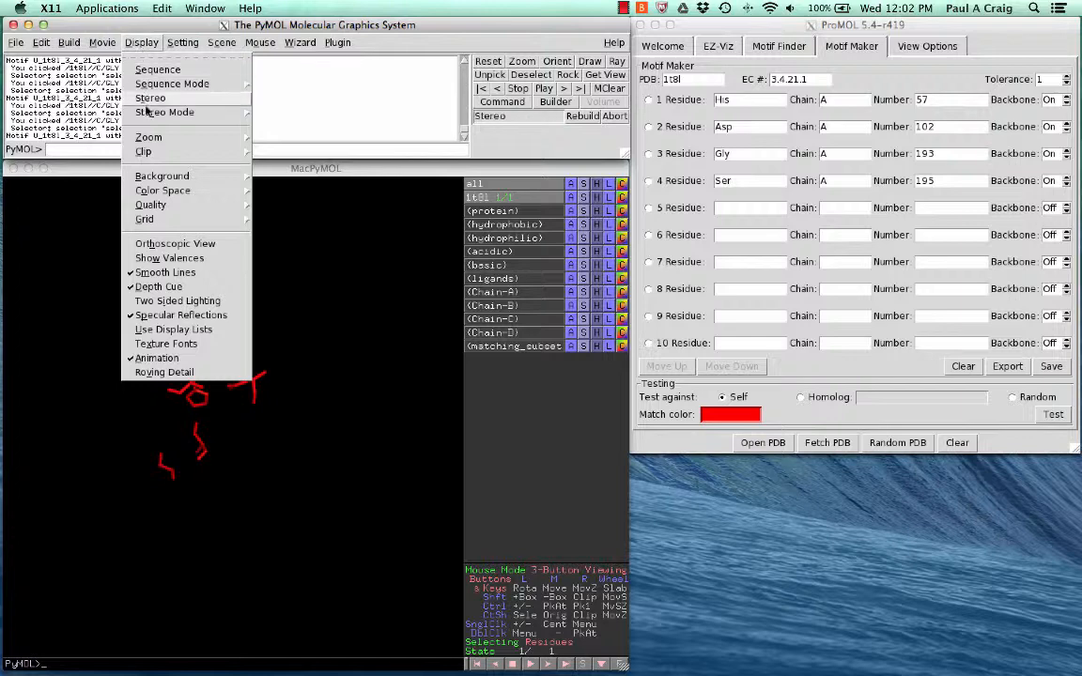
mouse_move(149, 138)
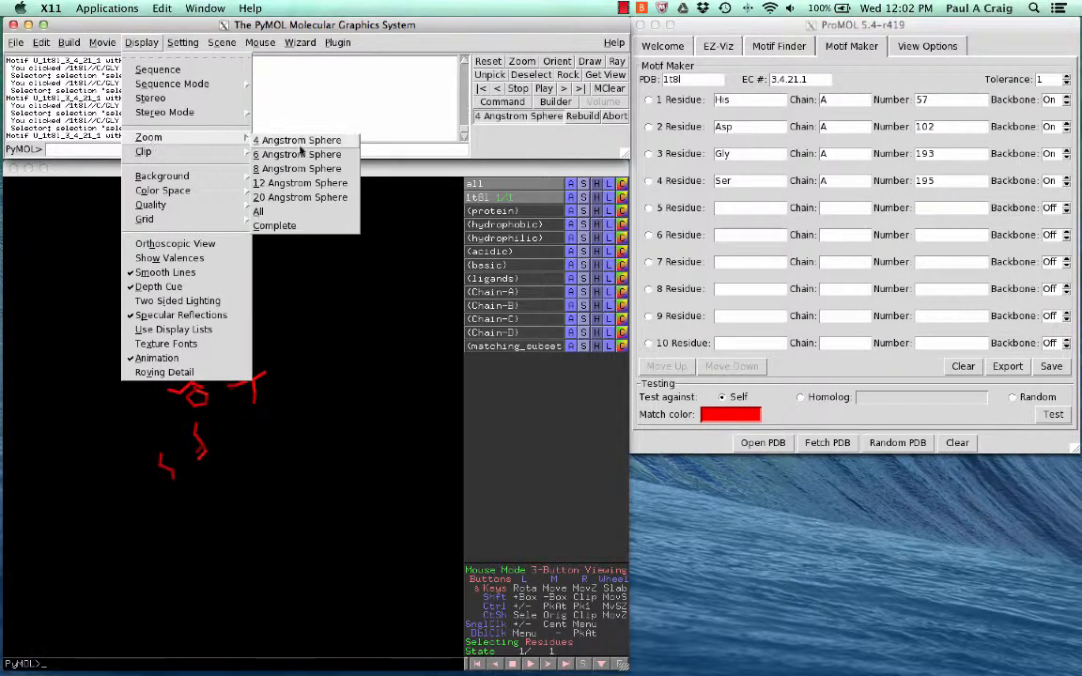
click(298, 156)
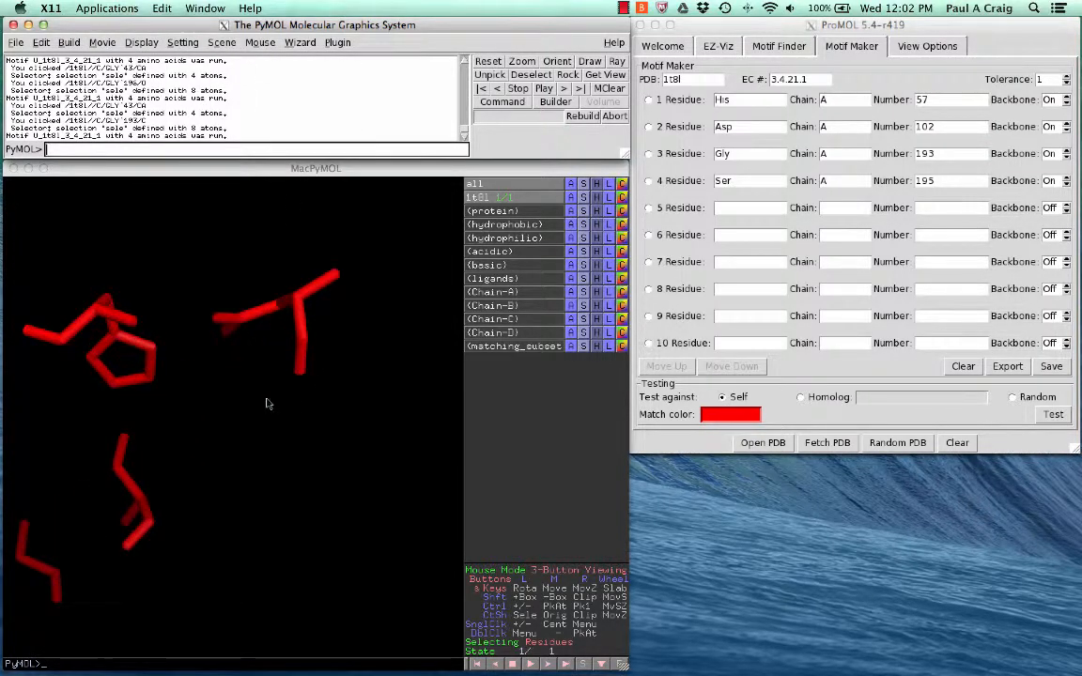
alt+drag(179, 387, 241, 392)
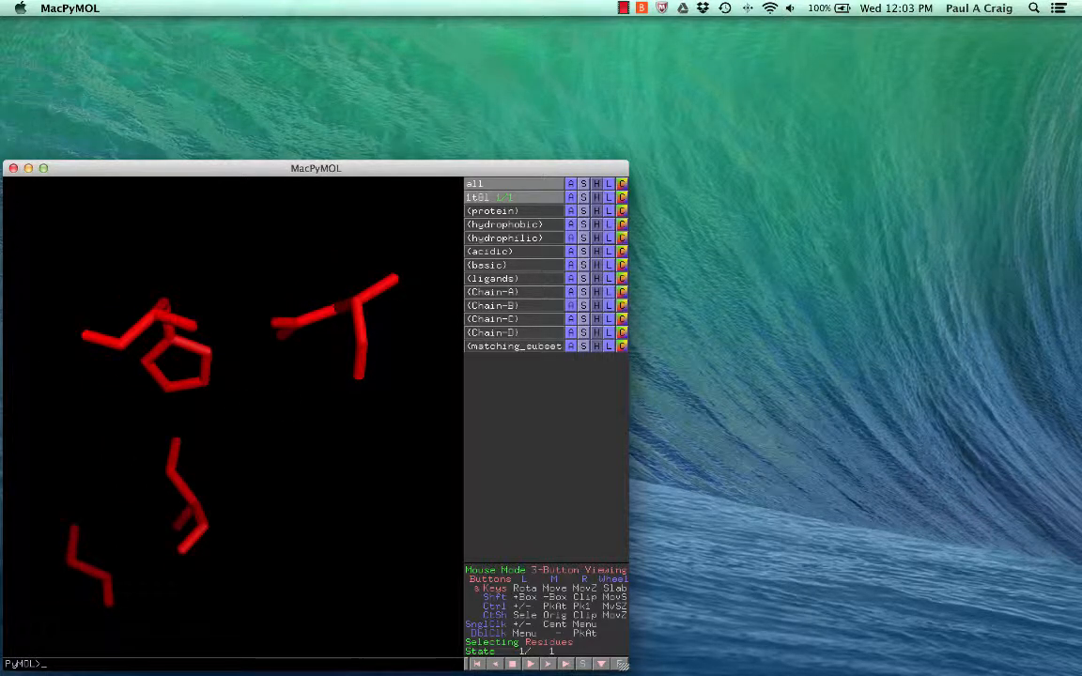
key(super+Tab)
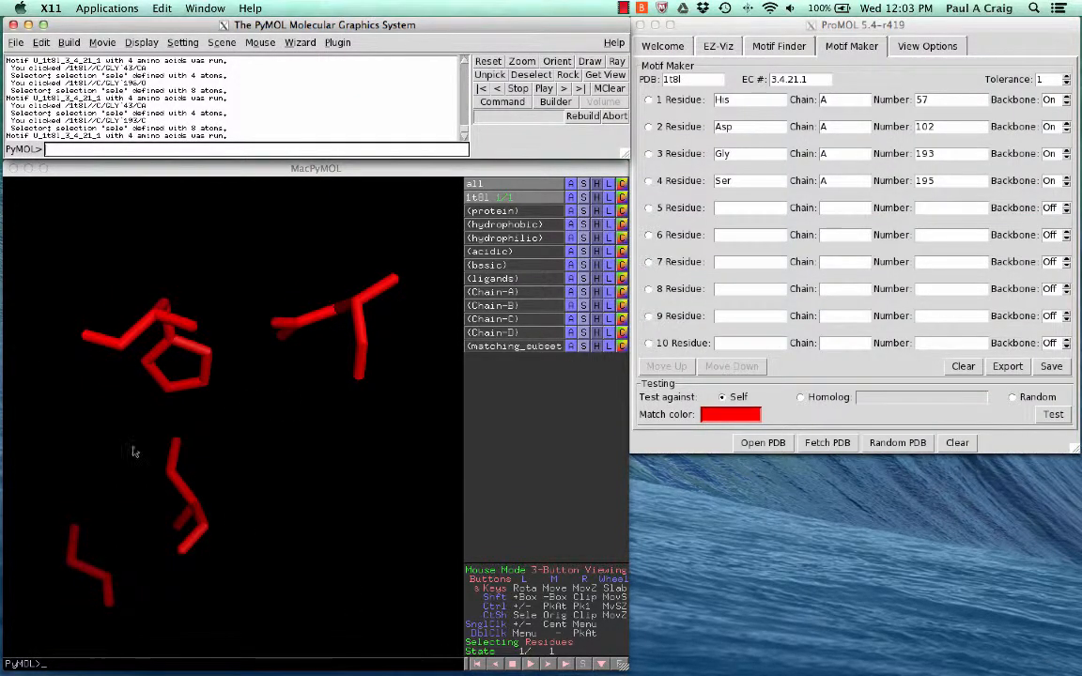
drag(274, 498, 238, 451)
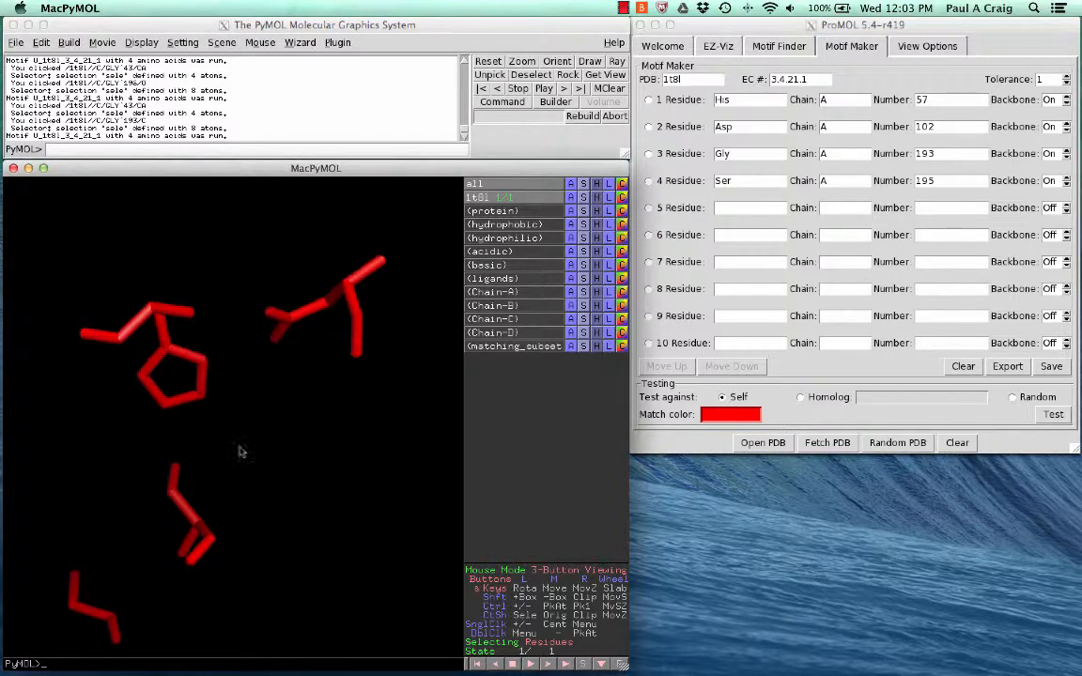
- Identify the chain C residues His 57, Asp 102, Gly 193 and Ser 195 by selecting each
click(197, 361)
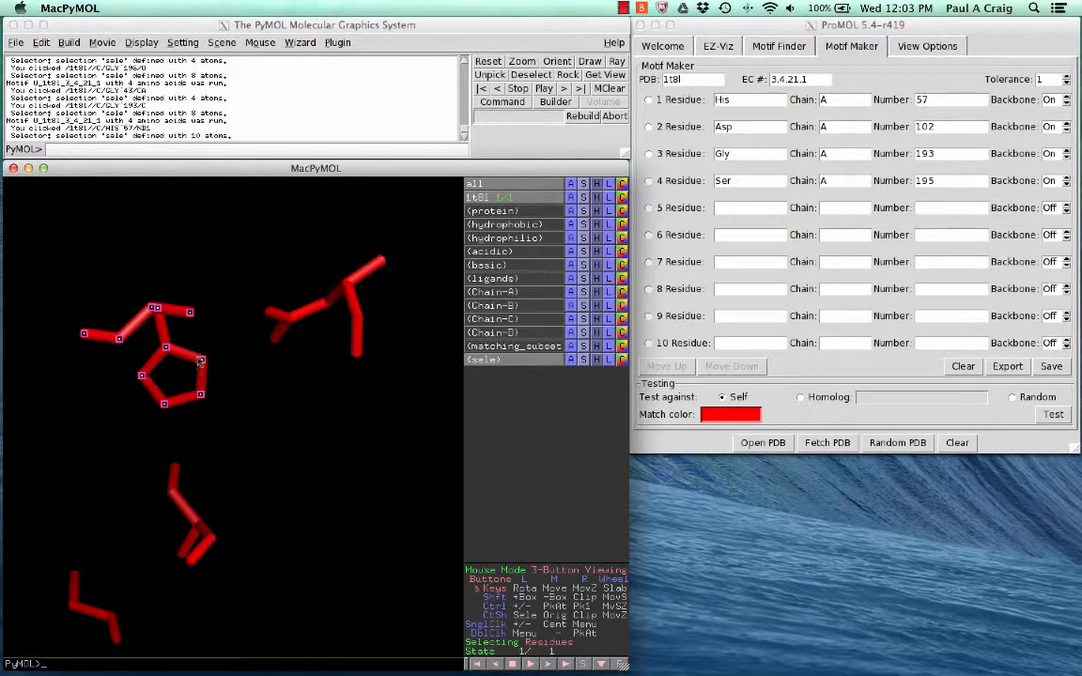
click(291, 322)
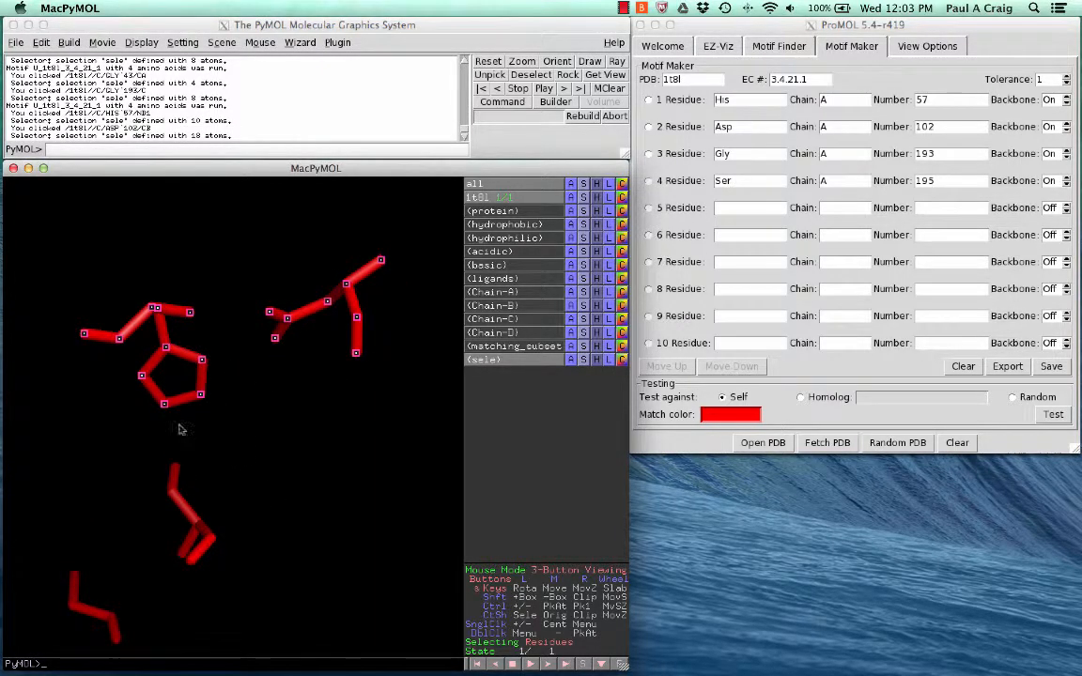
click(90, 617)
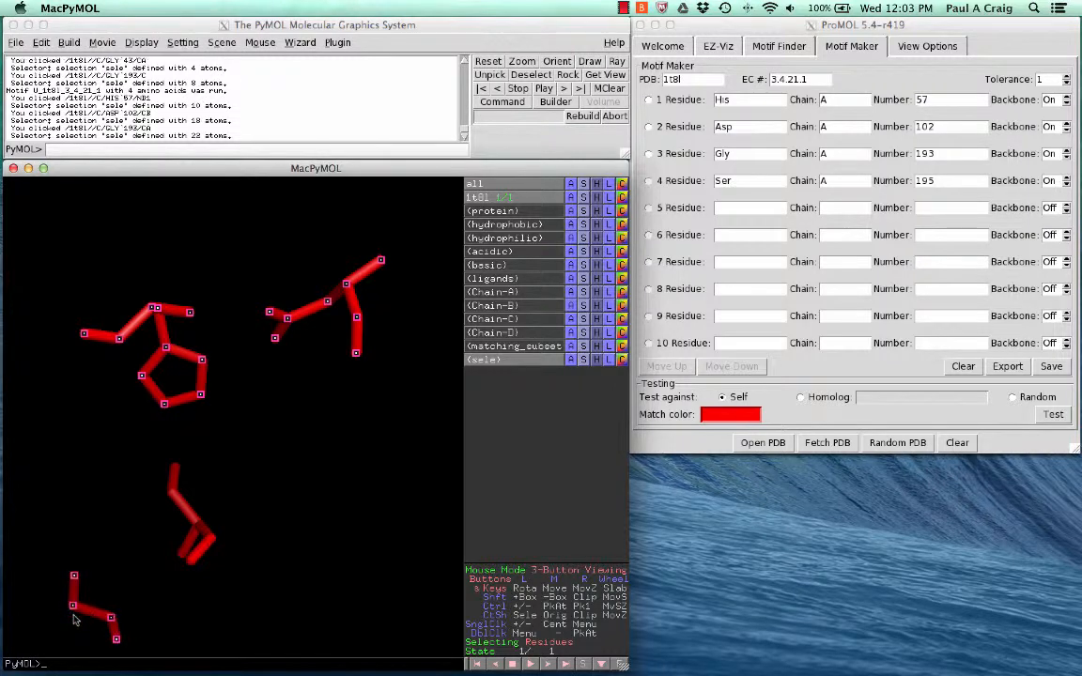
click(178, 512)
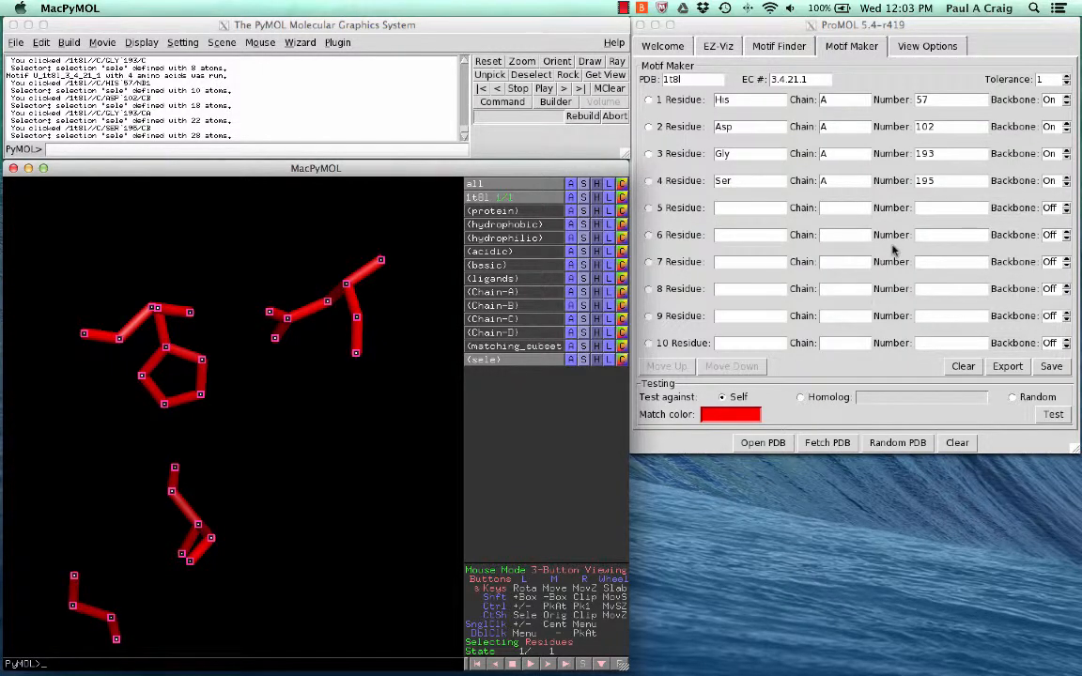
- Rerun the motif test against Self with a tolerance of 1.25, hide the cartoon and inspect the chain C match
click(1052, 79)
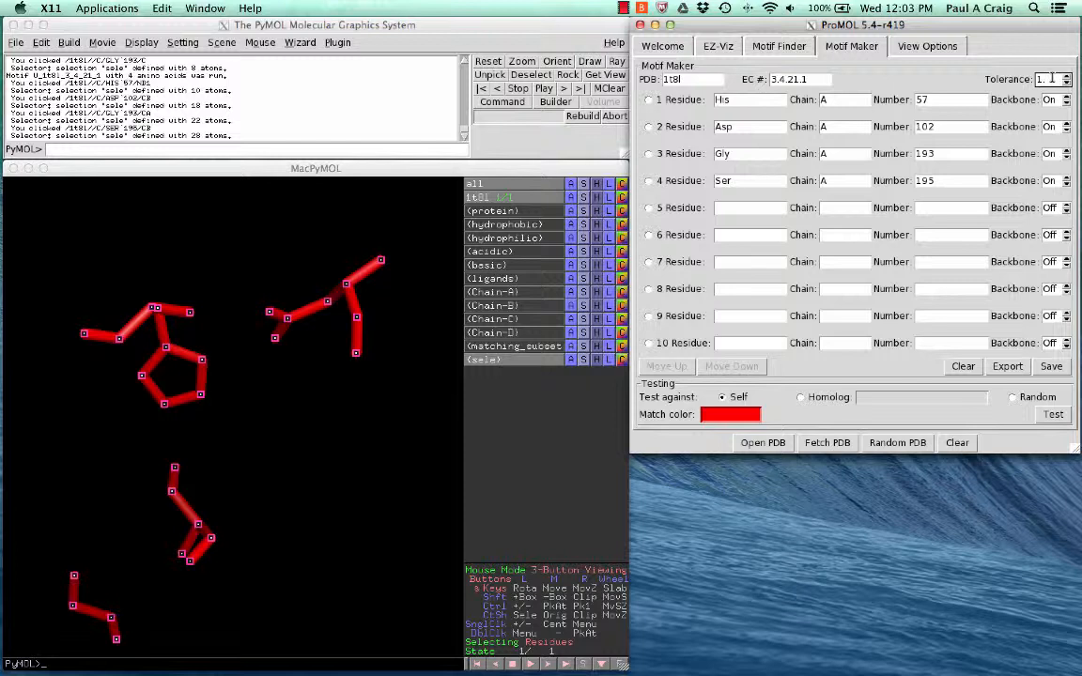
click(1052, 414)
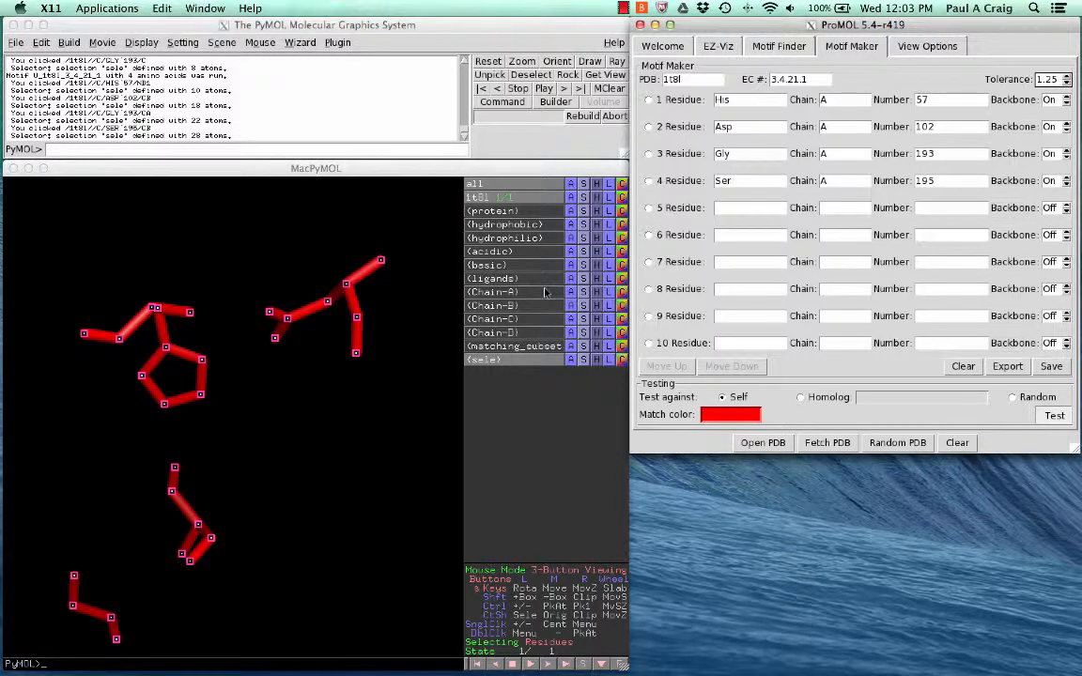
click(596, 196)
click(582, 246)
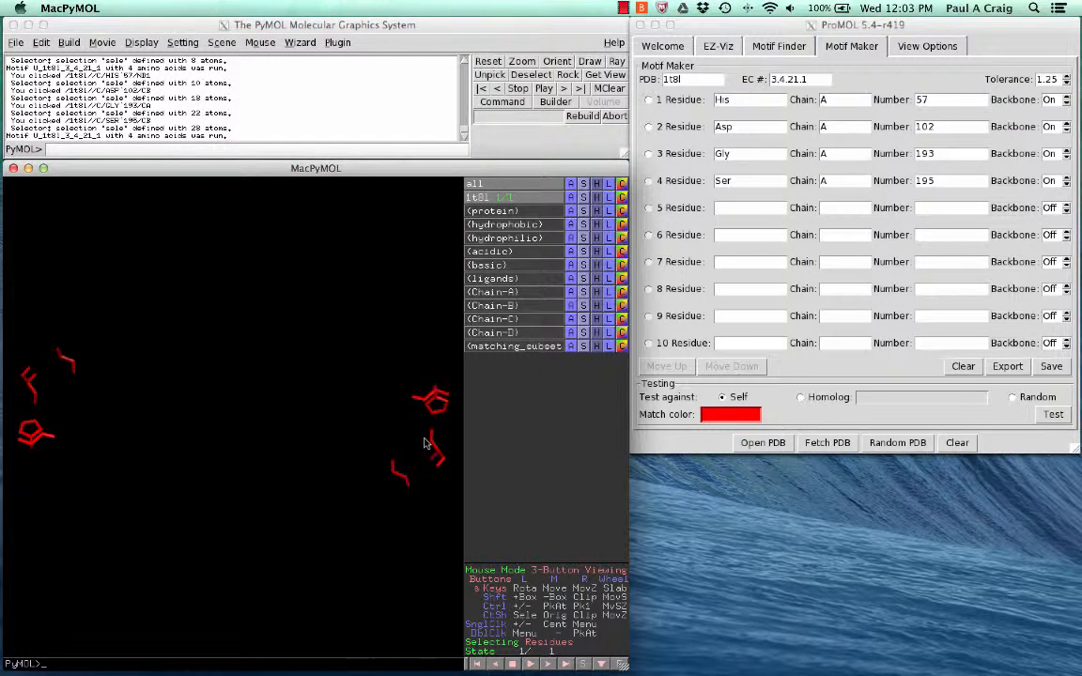
drag(425, 443, 238, 466)
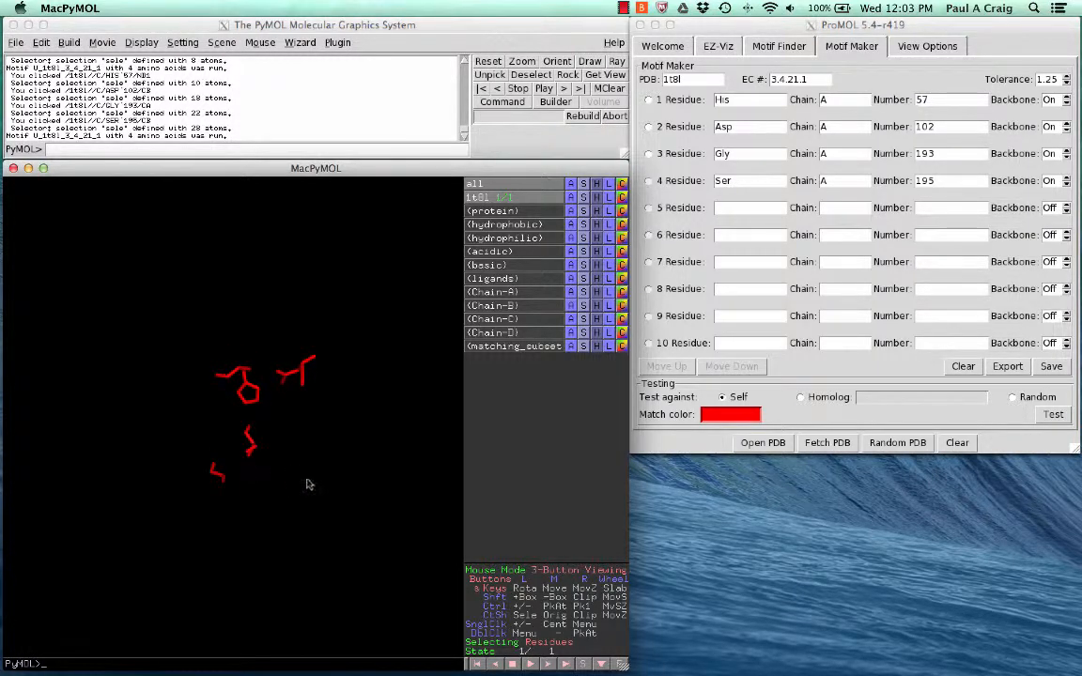
- Rerun the motif test against Self with a tolerance of 1.4 and inspect the chain C match with the cartoon hidden
click(1056, 79)
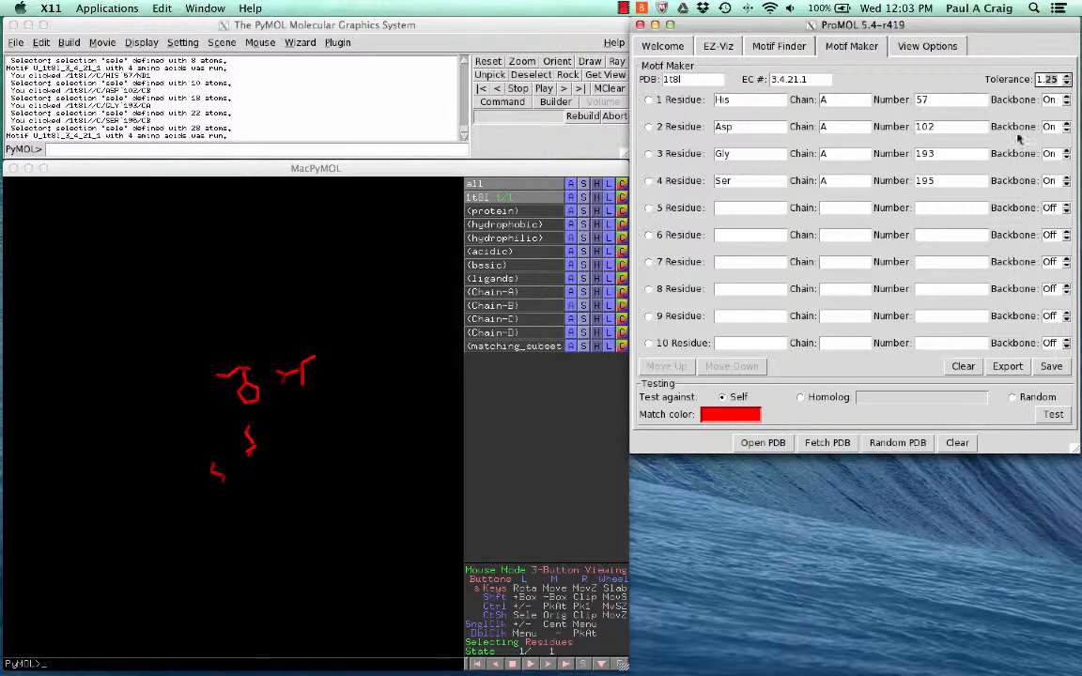
click(1051, 413)
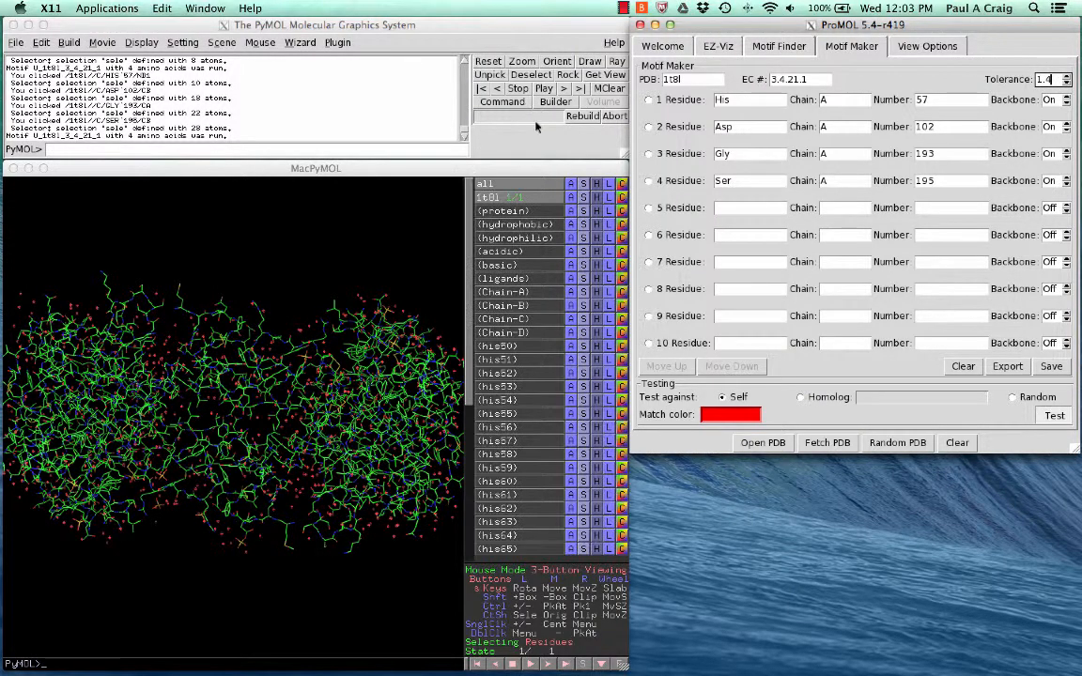
click(566, 170)
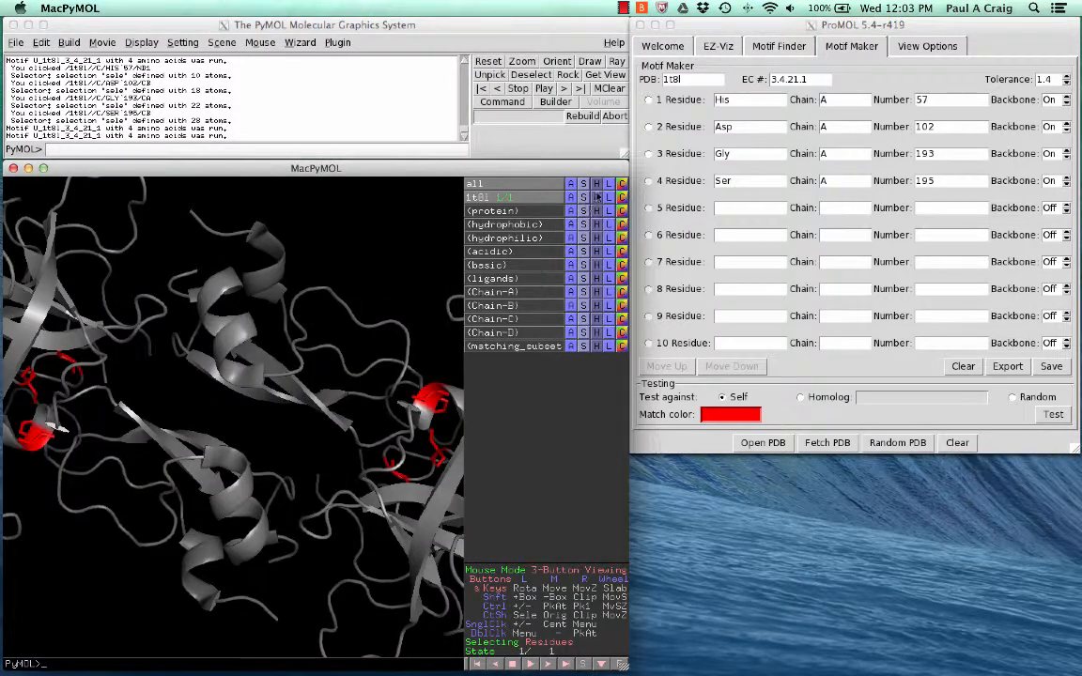
click(595, 184)
click(586, 256)
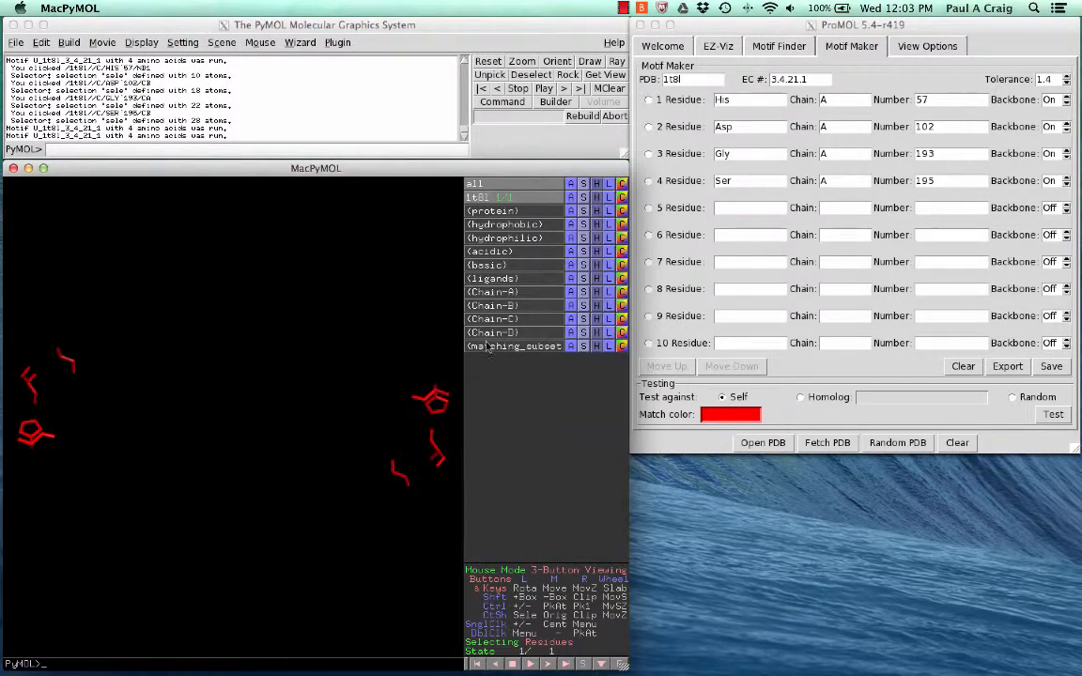
click(431, 436)
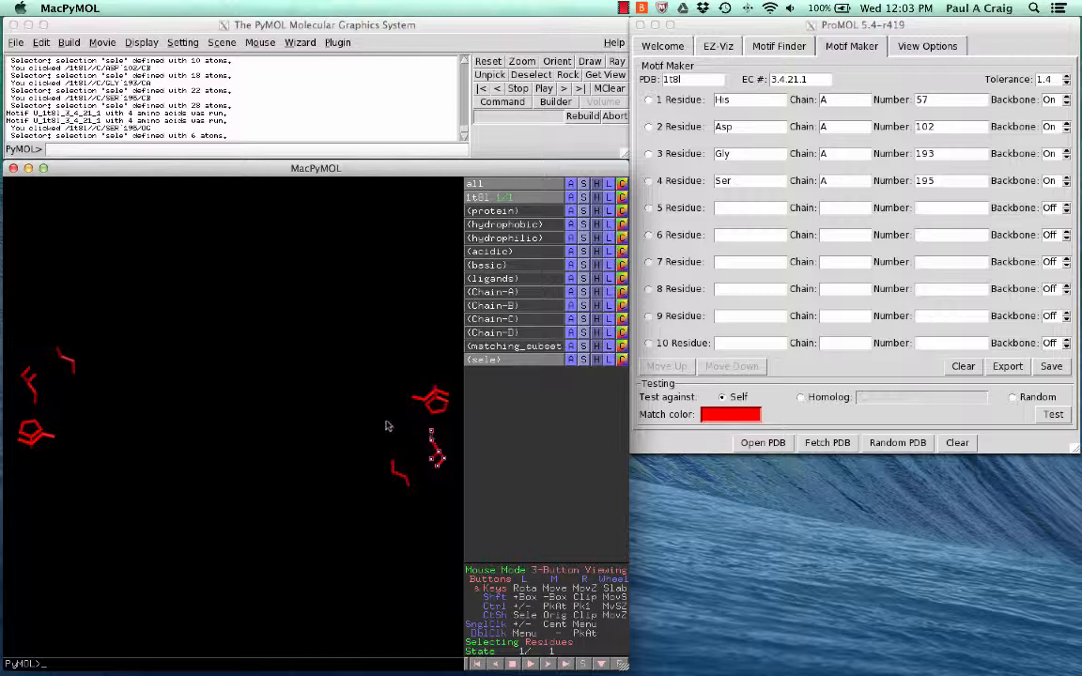
middle_drag(423, 435, 265, 415)
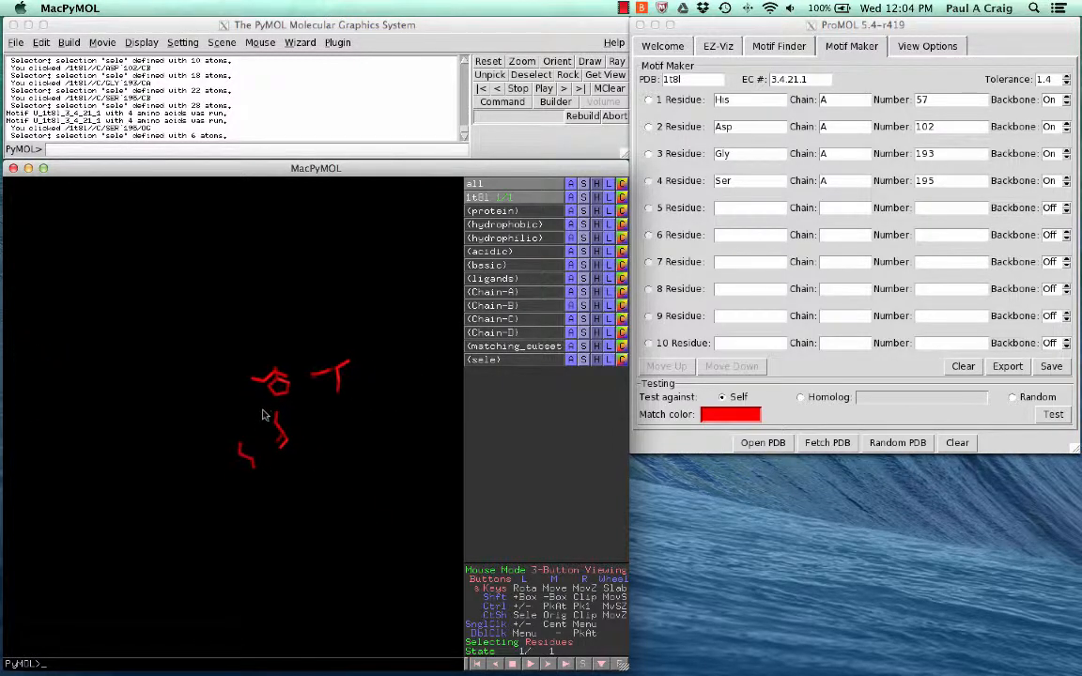
- Check the chain C match from the 1.4 tolerance test by selecting Gly 193, Ser 195, His 57 and Asp 102
click(245, 457)
click(281, 438)
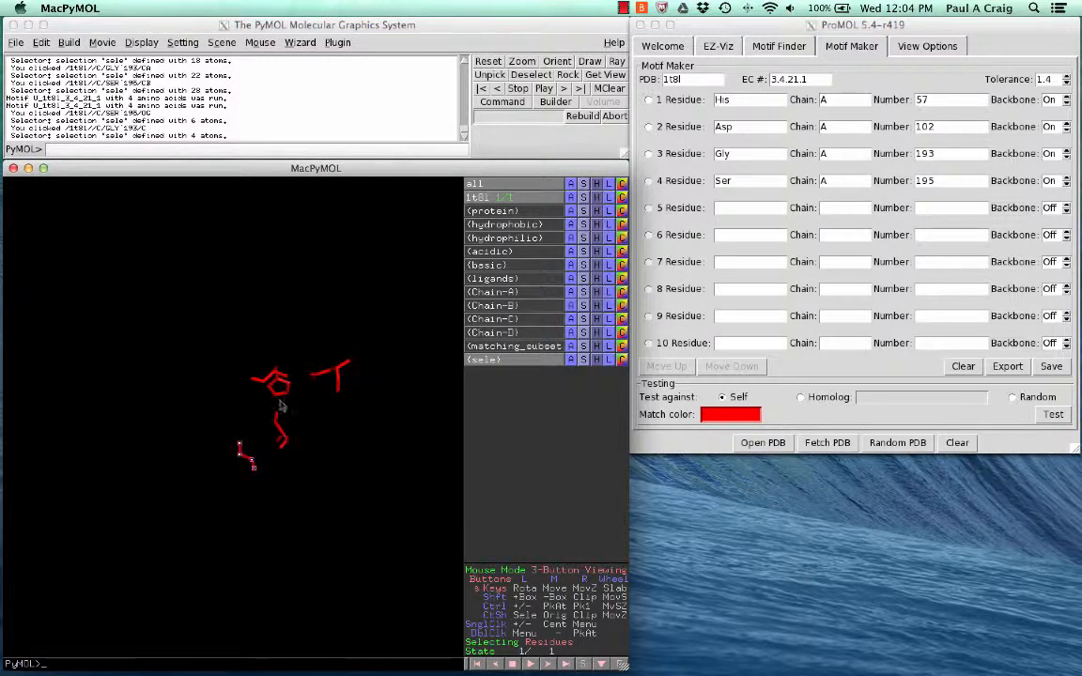
click(273, 381)
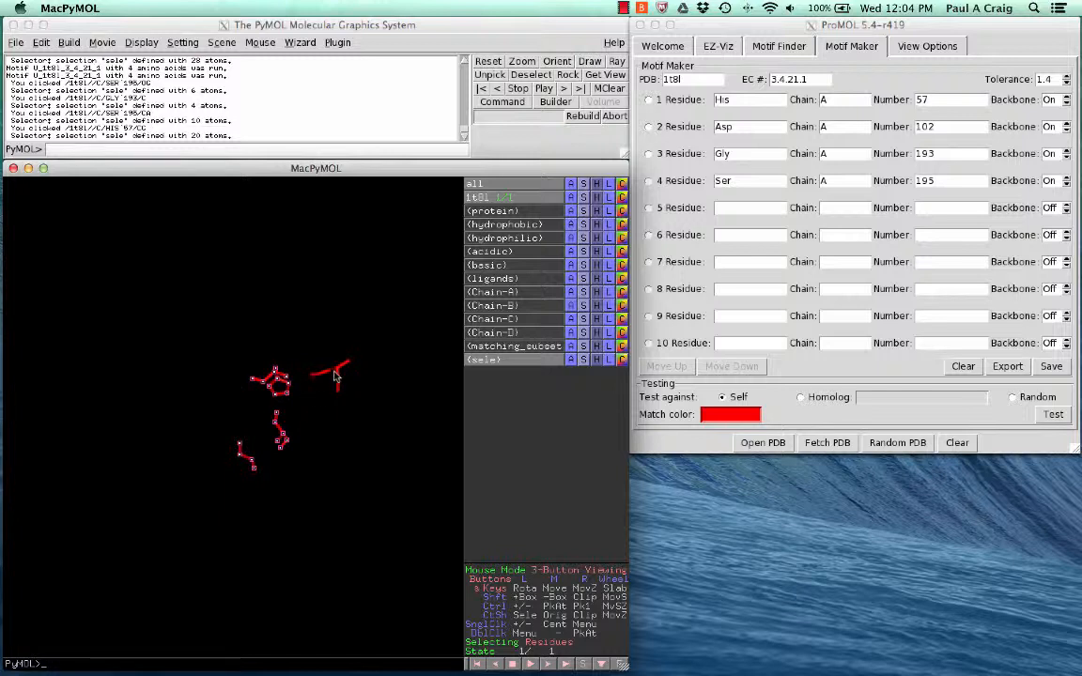
click(340, 379)
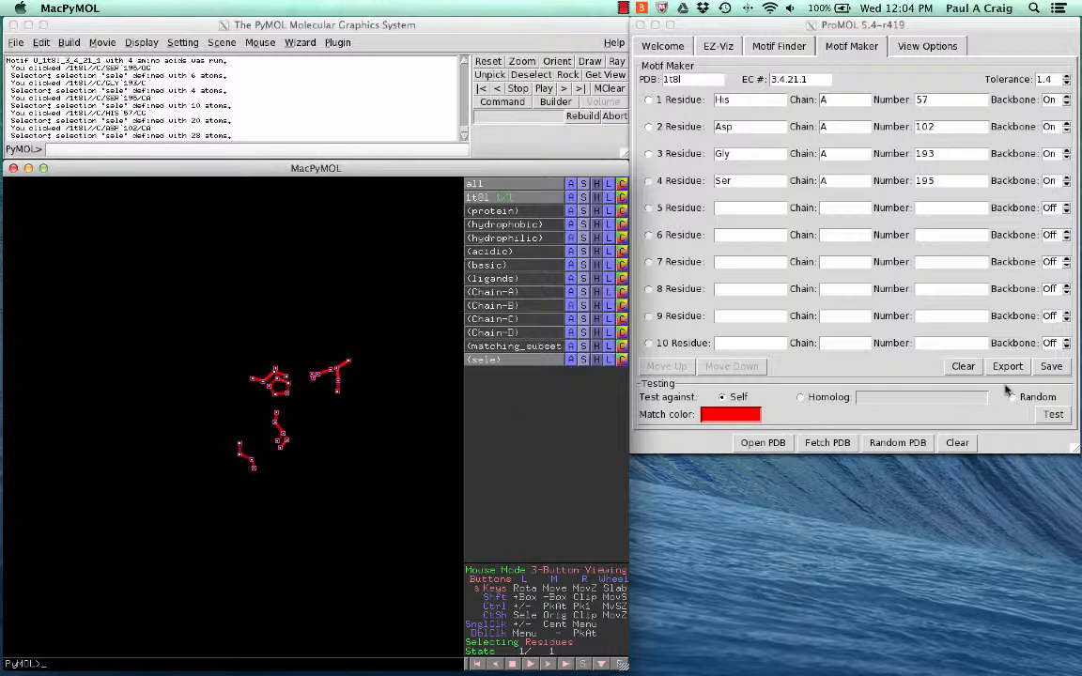
- Save the four-residue motif for 1t8l with tolerance 1.4, replacing the existing motif for EC 3.4.21.1
click(1051, 368)
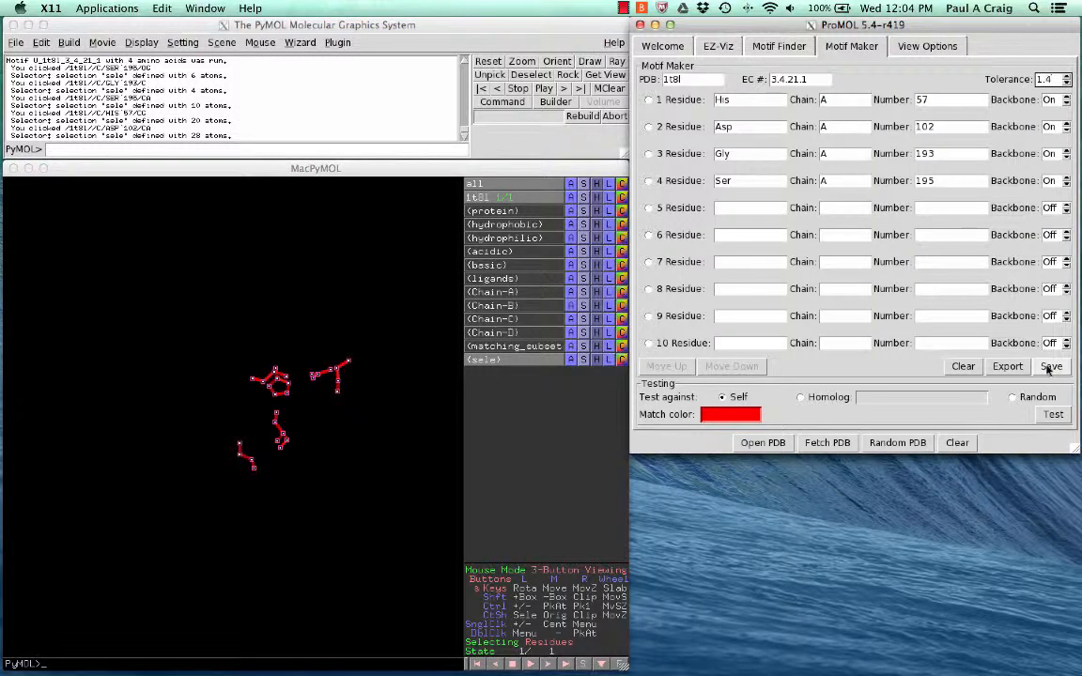
click(1051, 367)
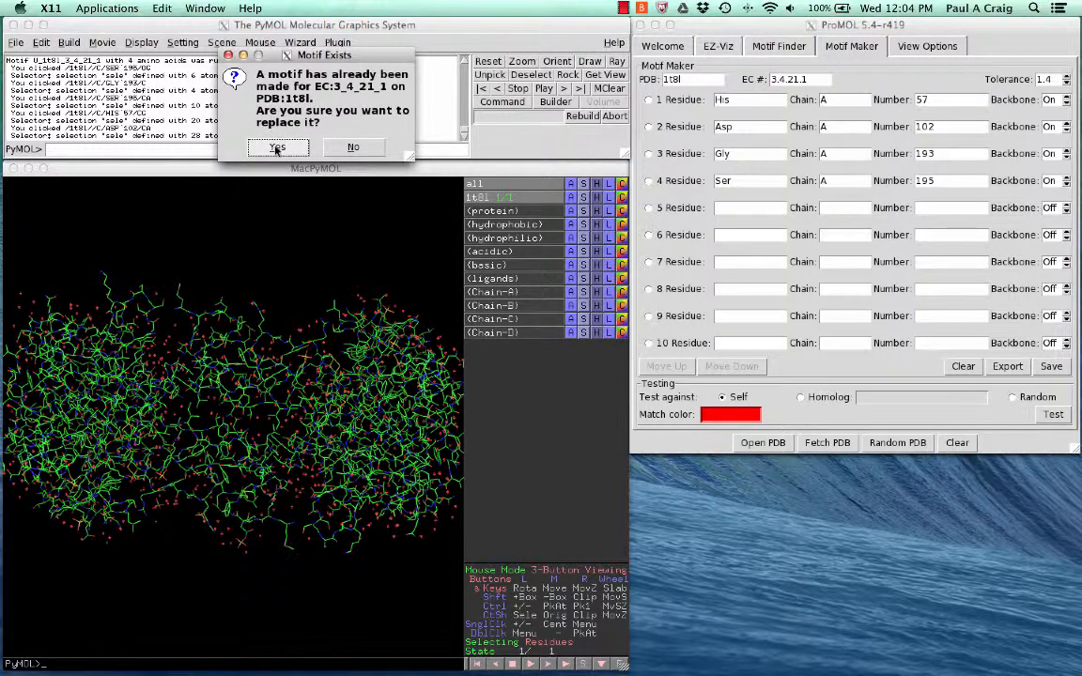
click(276, 150)
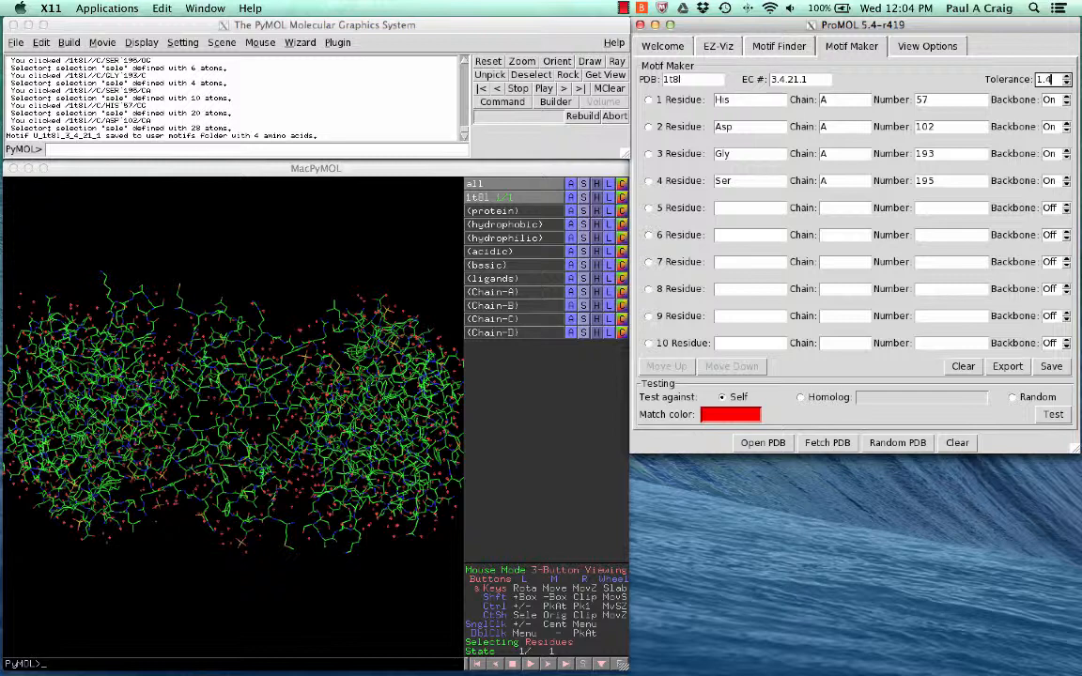
- Set the motif test target to Homolog and, in the browser, open the Catalytic Site Atlas entries with EC number 3.4.21.1
click(800, 398)
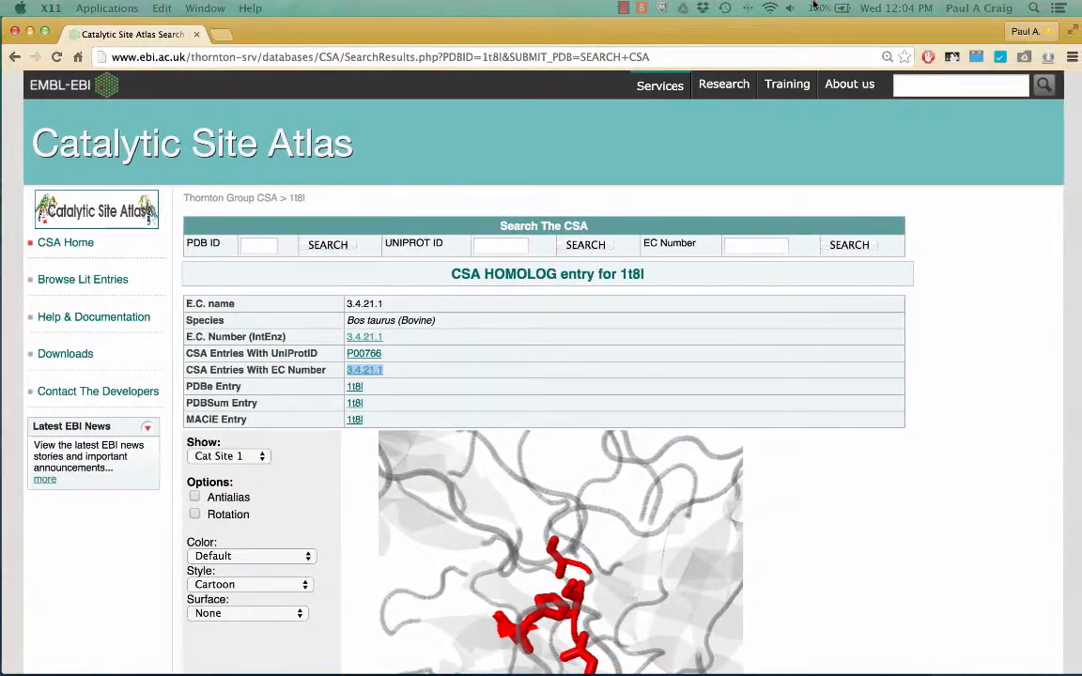
click(777, 140)
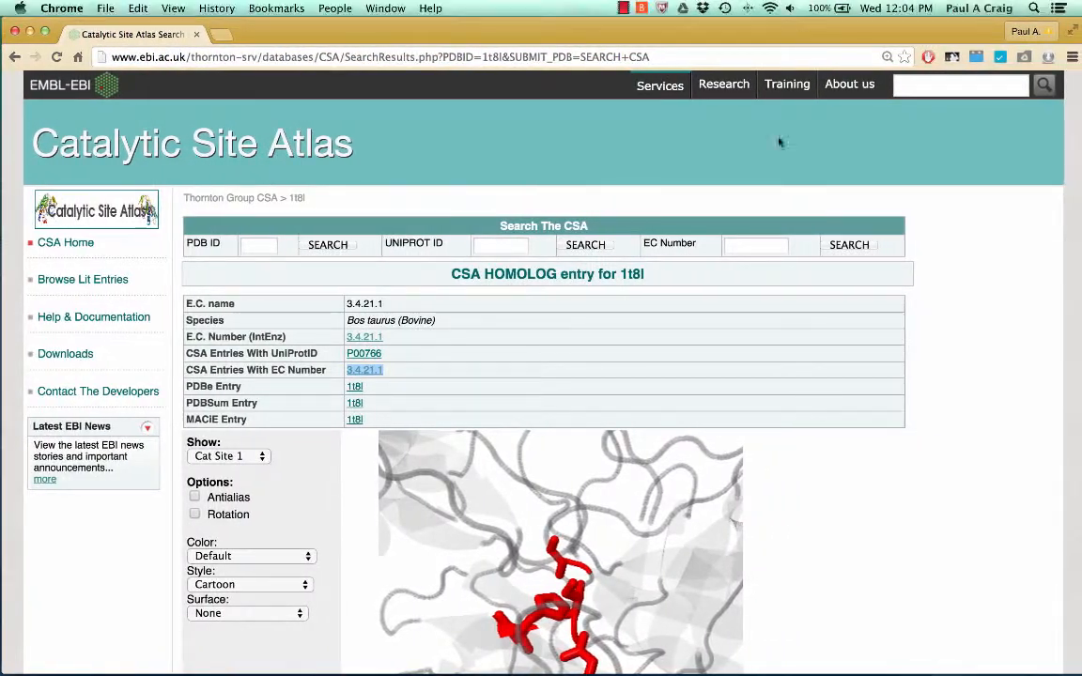
scroll(881, 477, down, 3)
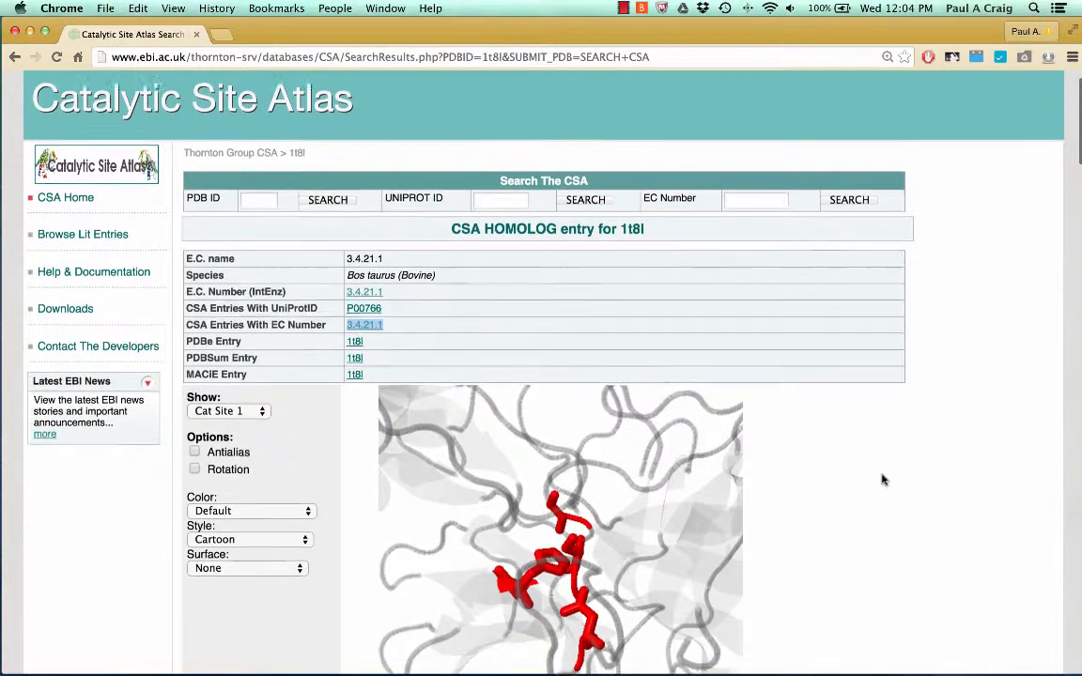
scroll(882, 479, down, 5)
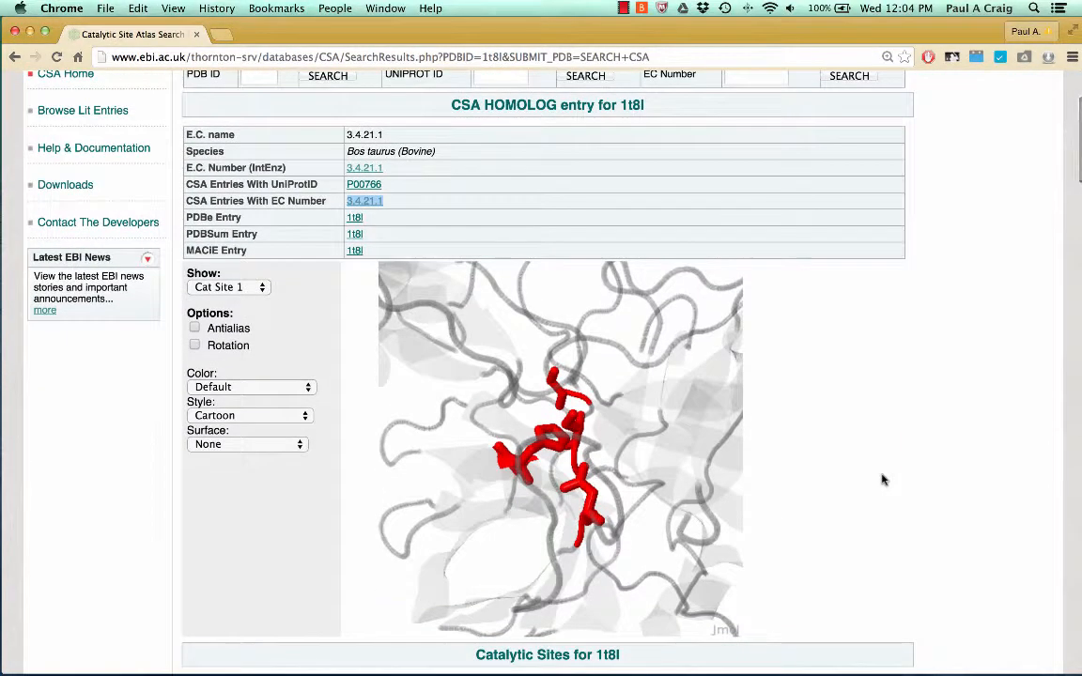
scroll(882, 479, up, 7)
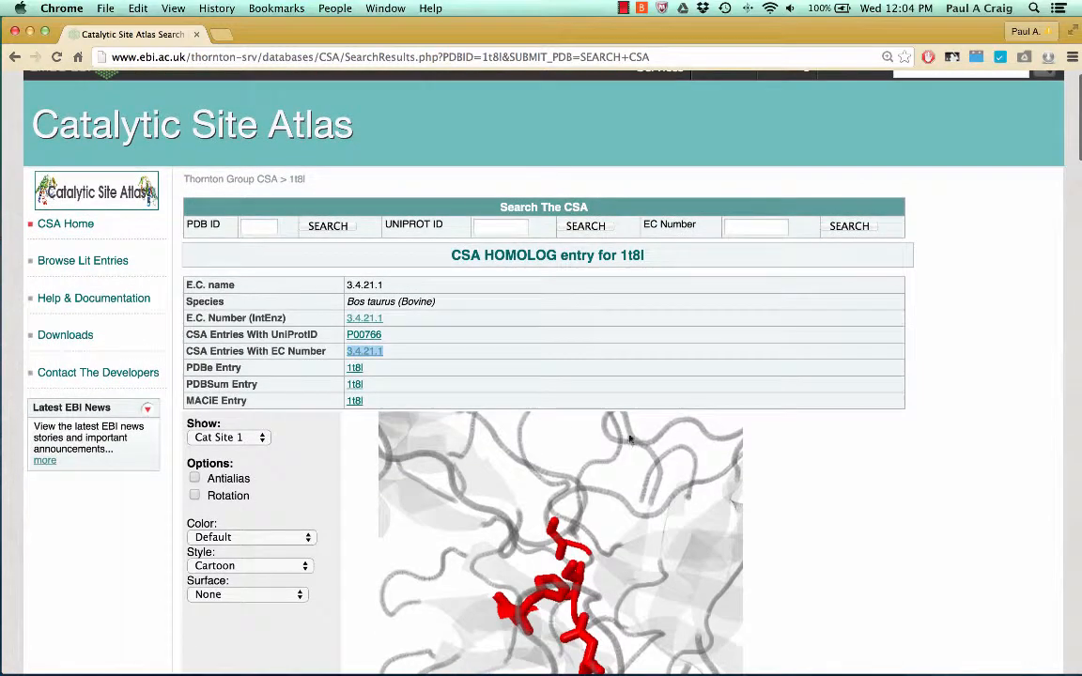
click(301, 374)
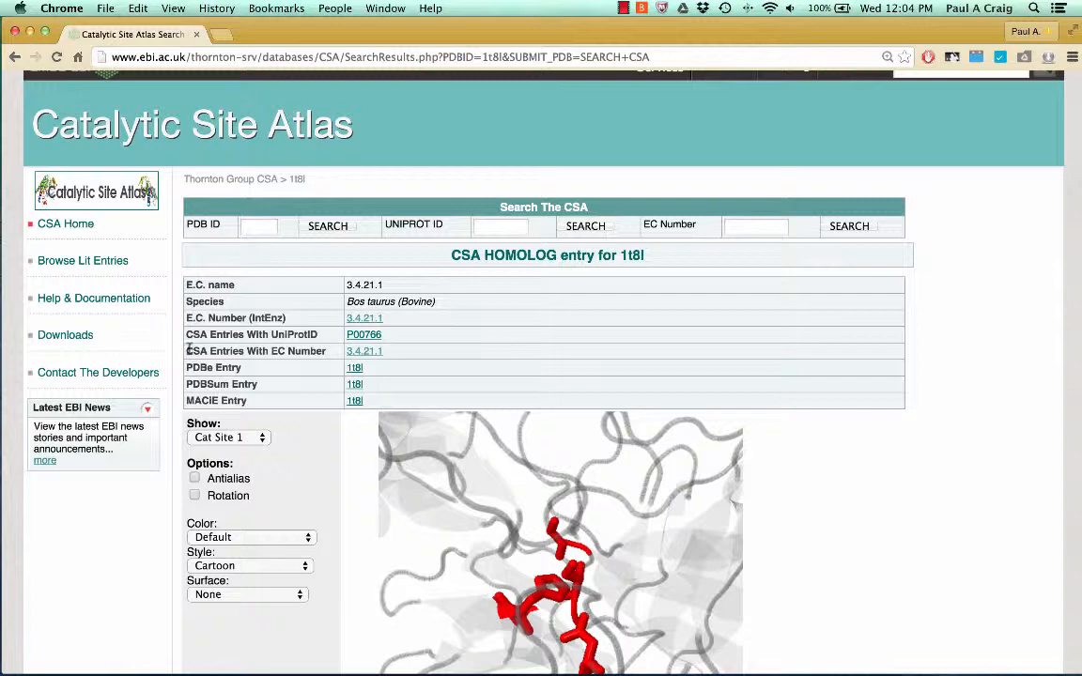
click(366, 353)
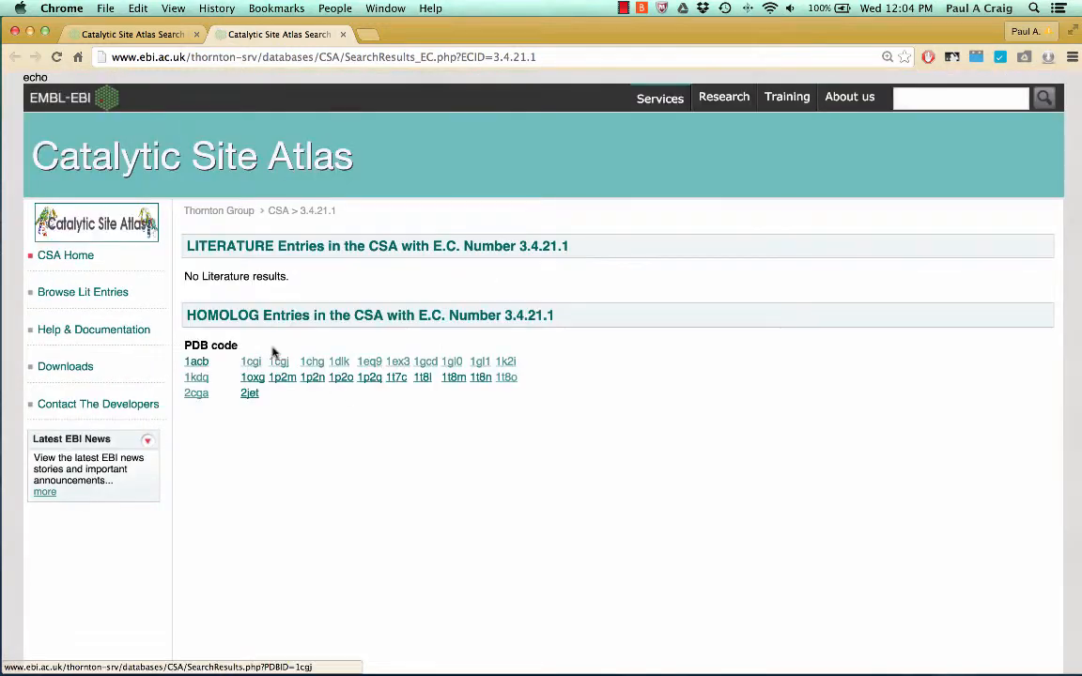
scroll(268, 334, down, 1)
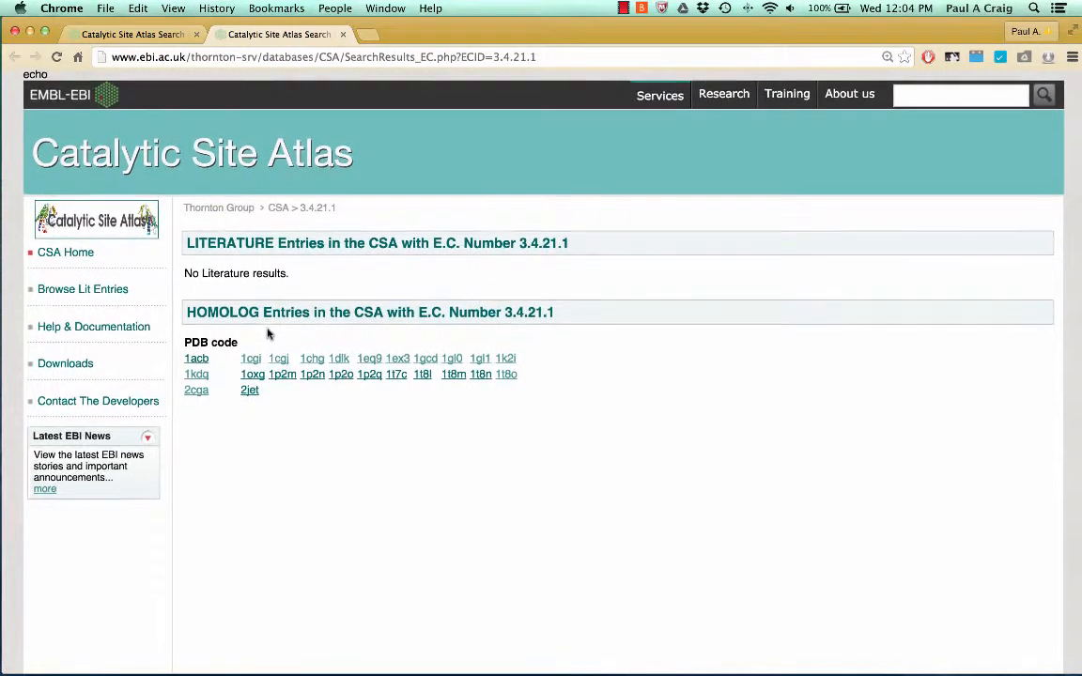
scroll(268, 335, down, 2)
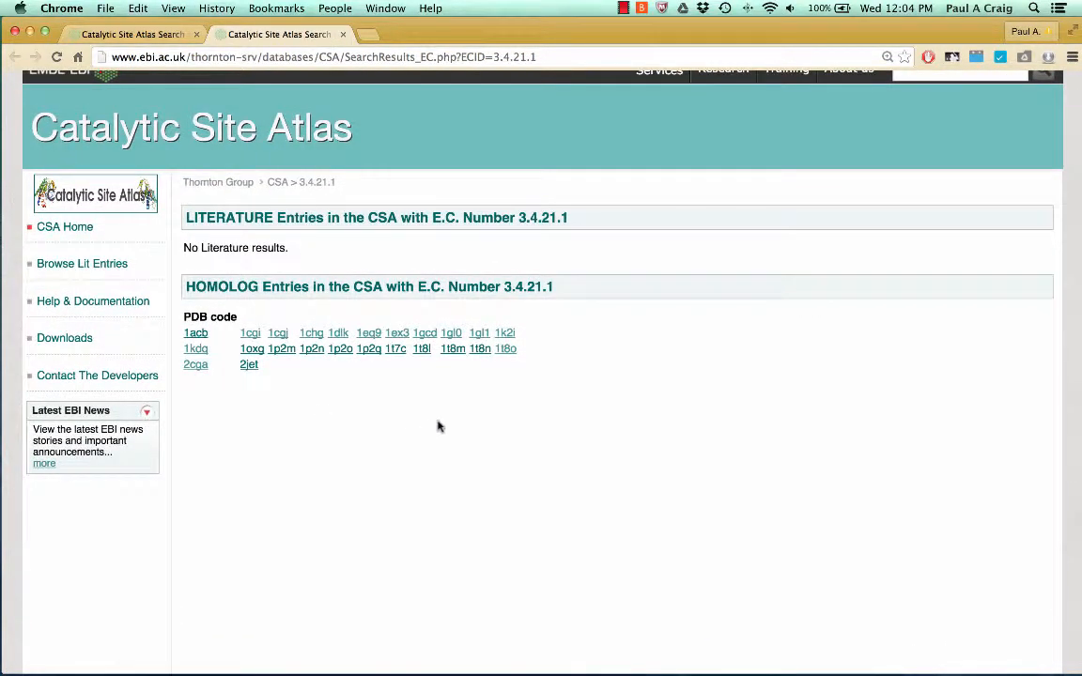
scroll(465, 419, up, 1)
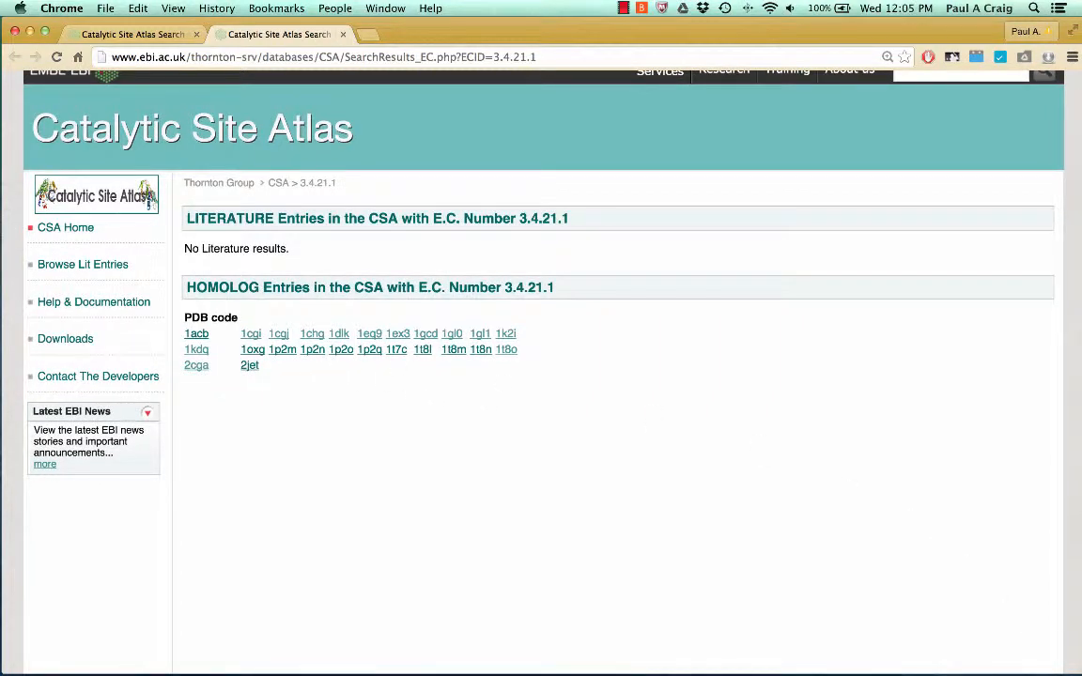
- Shrink the browser window and arrange it so the homolog PDB codes stay visible below the Motif Maker form
drag(1076, 669, 581, 420)
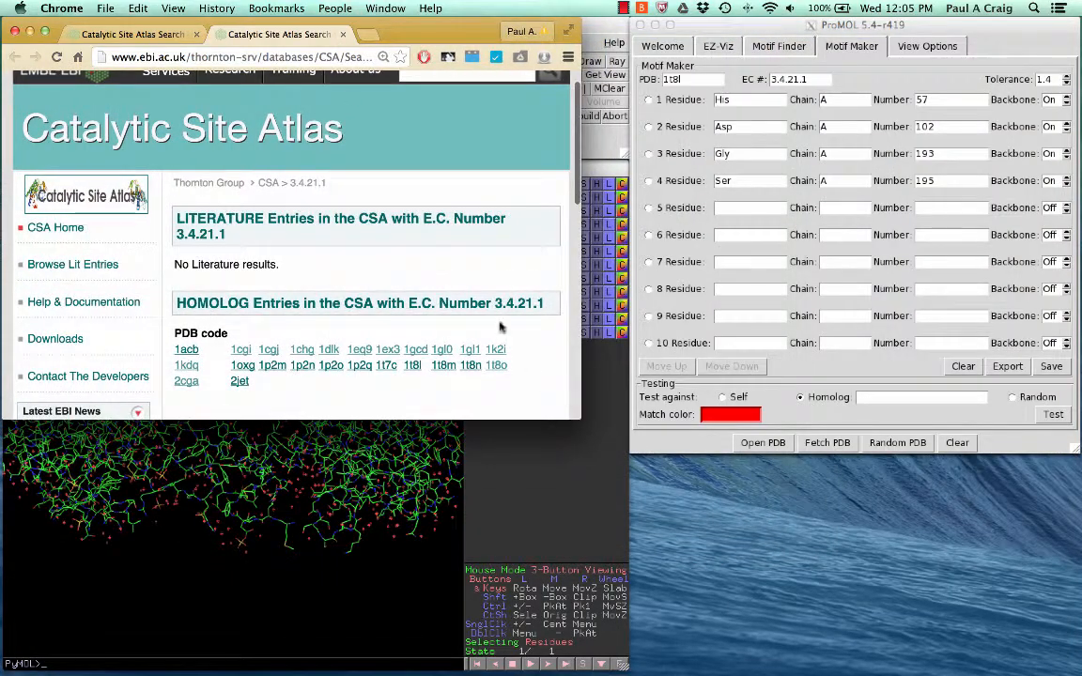
drag(394, 25, 899, 280)
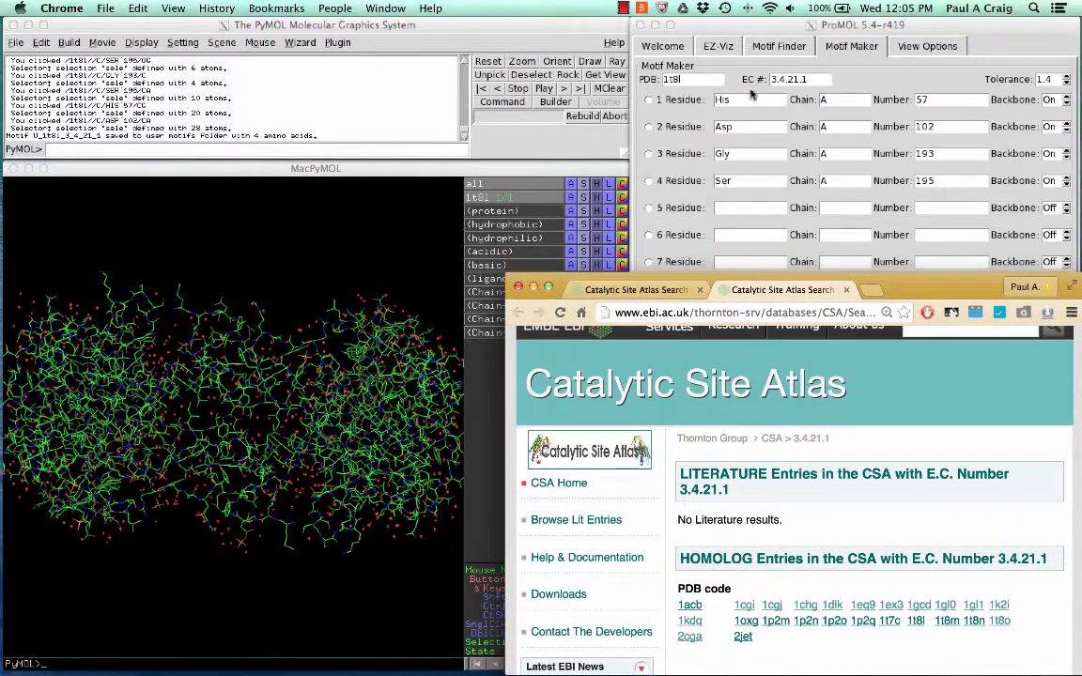
click(748, 29)
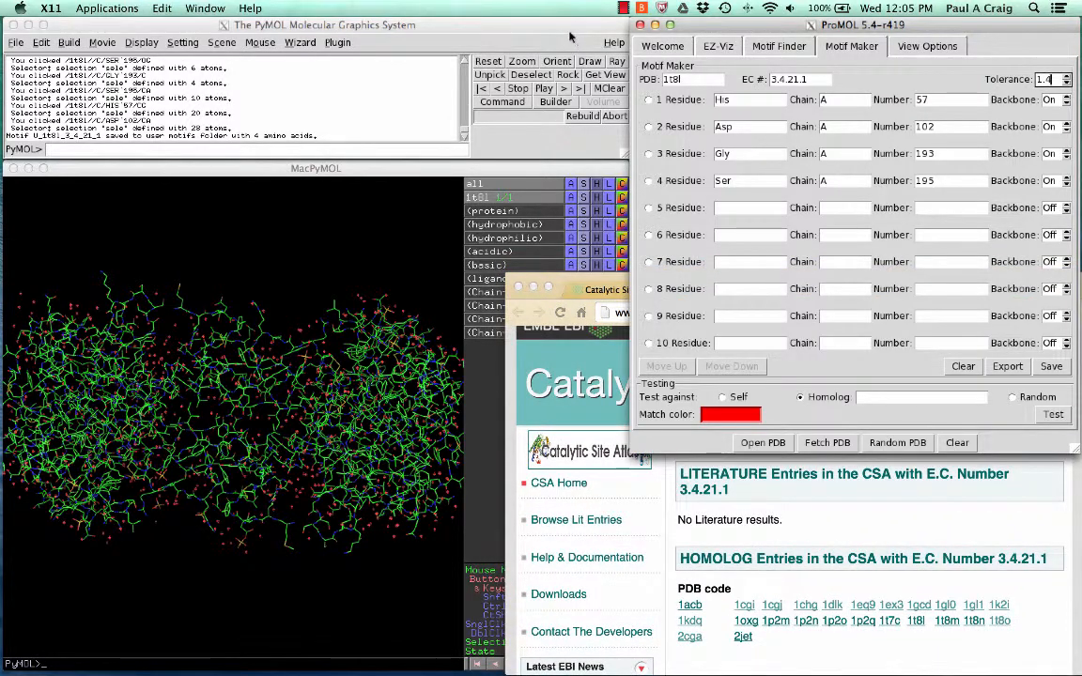
click(443, 247)
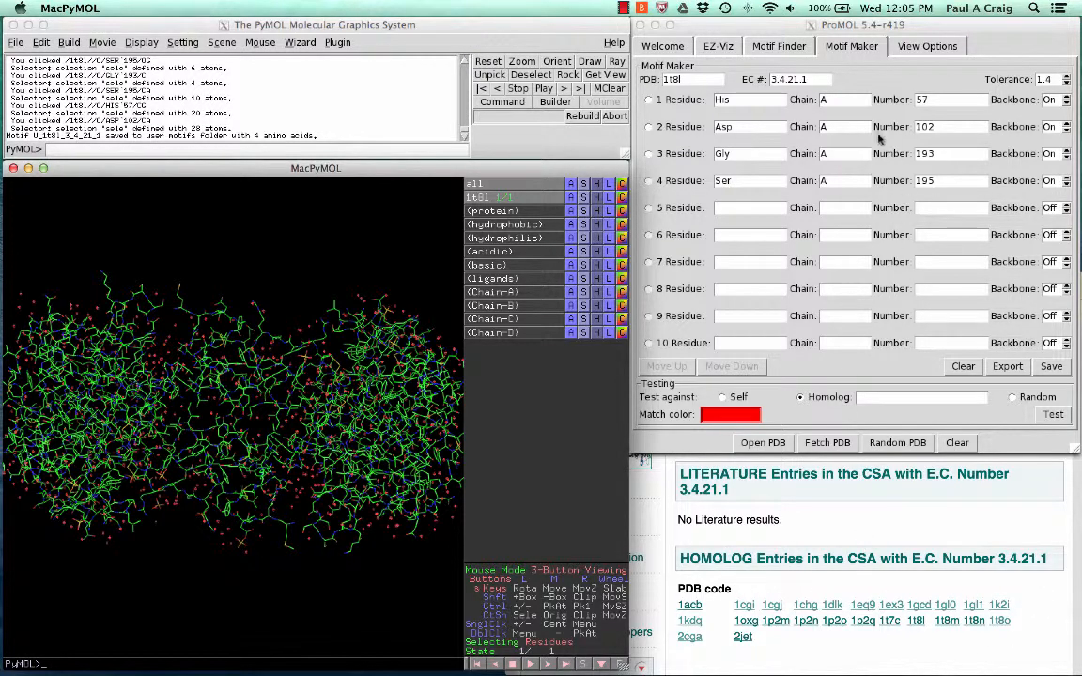
- Run the motif test against the homolog 1acb
click(879, 397)
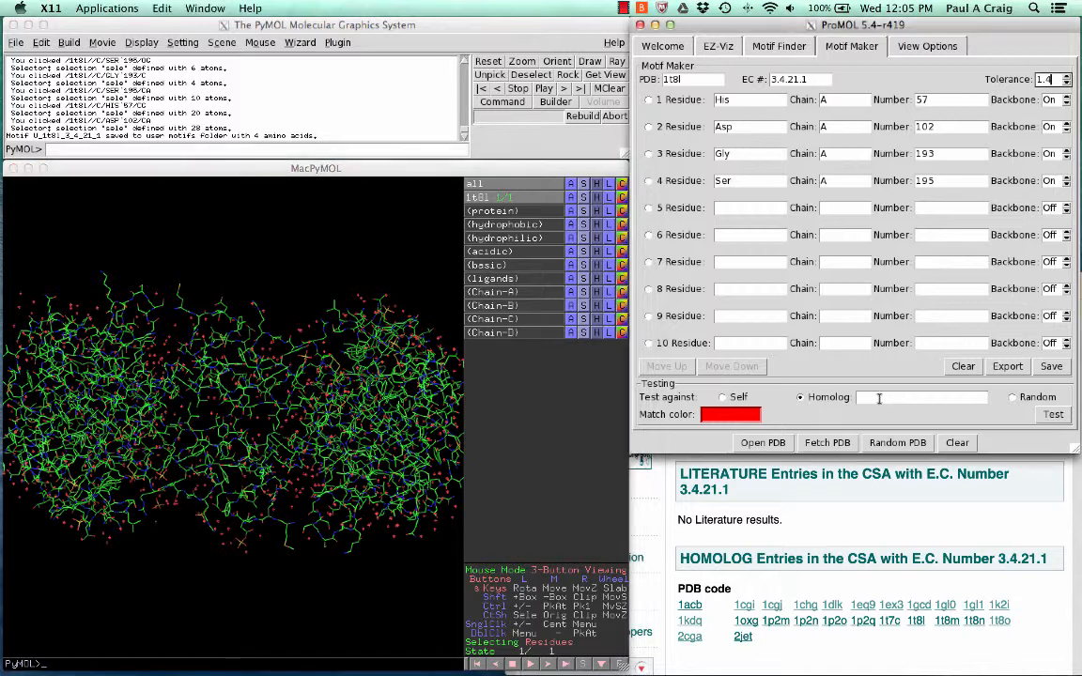
click(879, 397)
text(1)
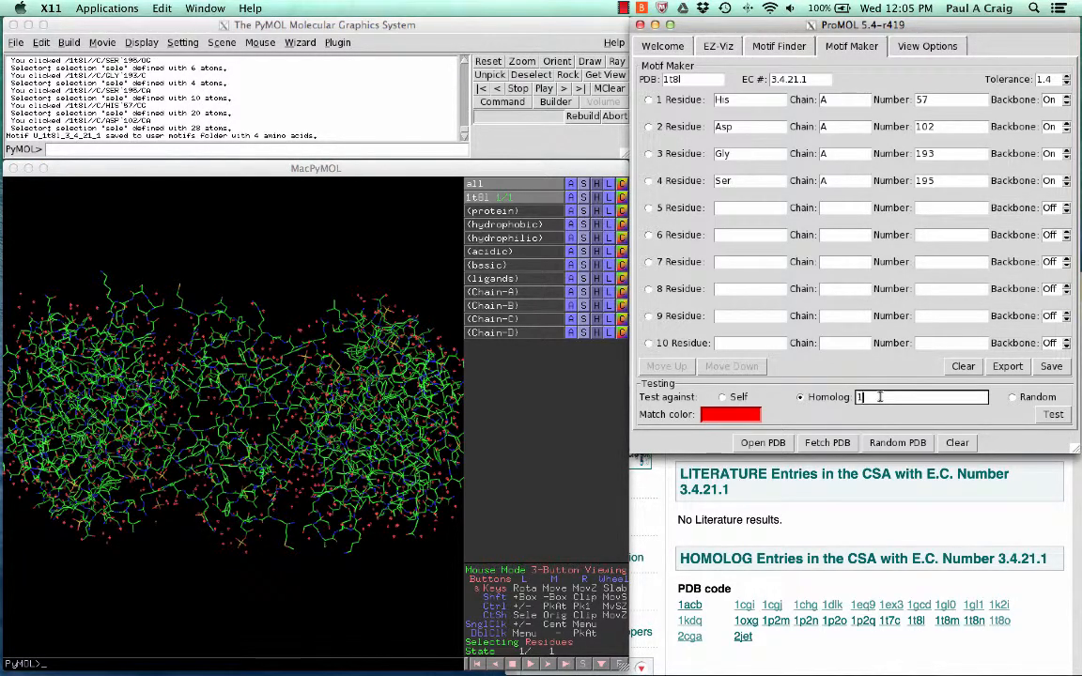
text(acb)
click(1054, 415)
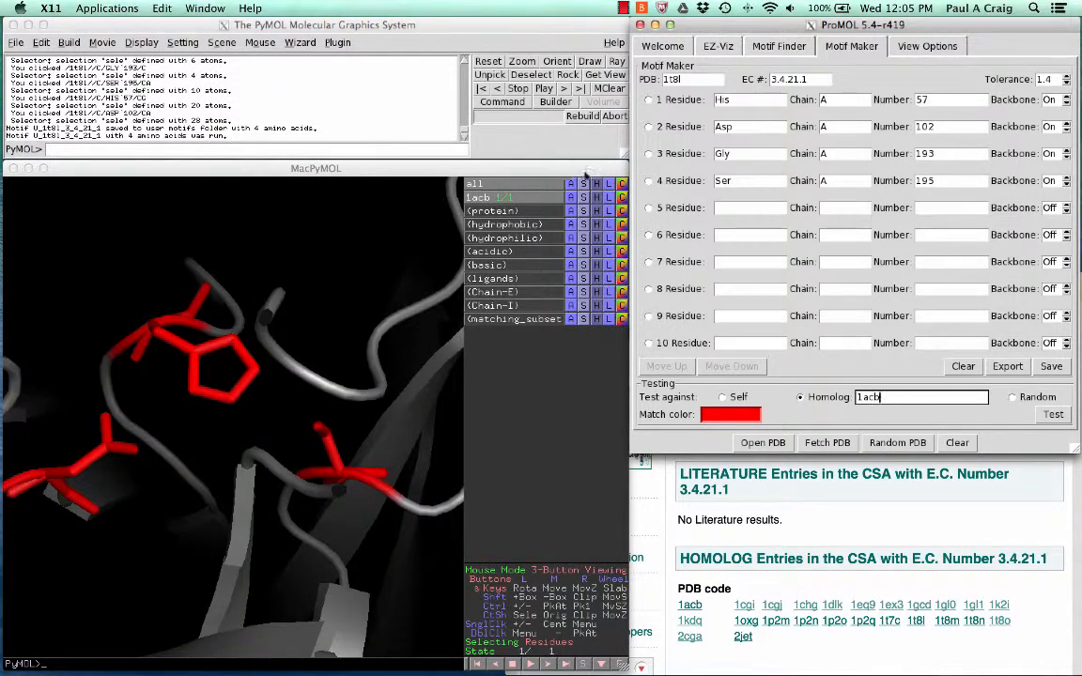
- Hide the cartoon of all objects and rotate the 1acb match to examine its residues
click(531, 167)
click(594, 185)
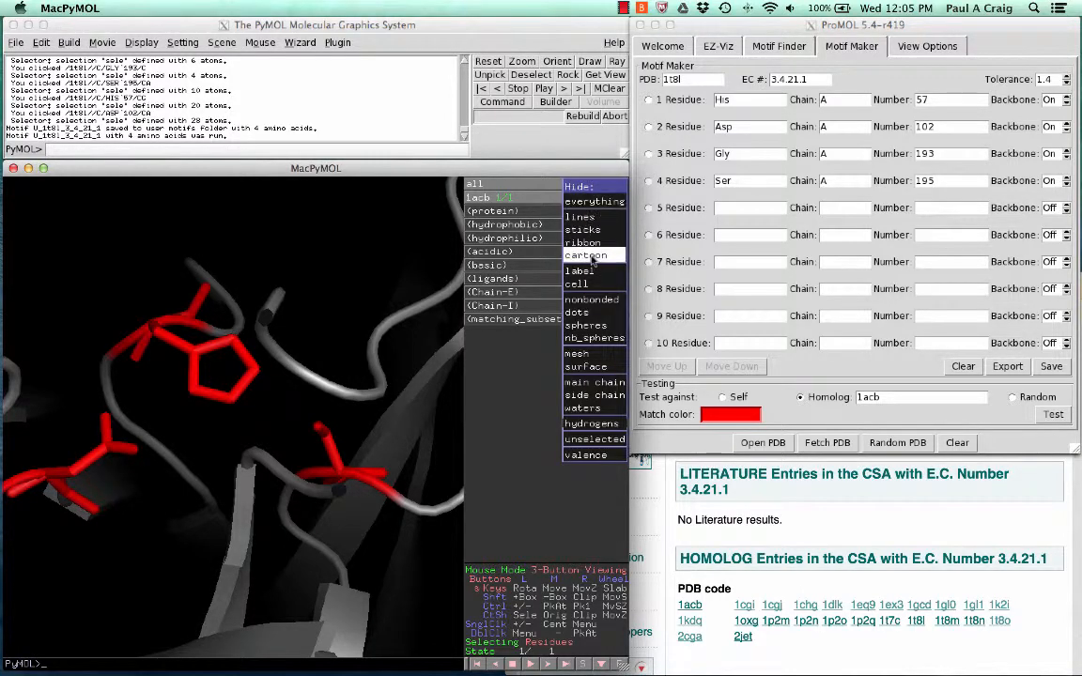
click(535, 236)
drag(222, 487, 251, 457)
drag(270, 379, 205, 453)
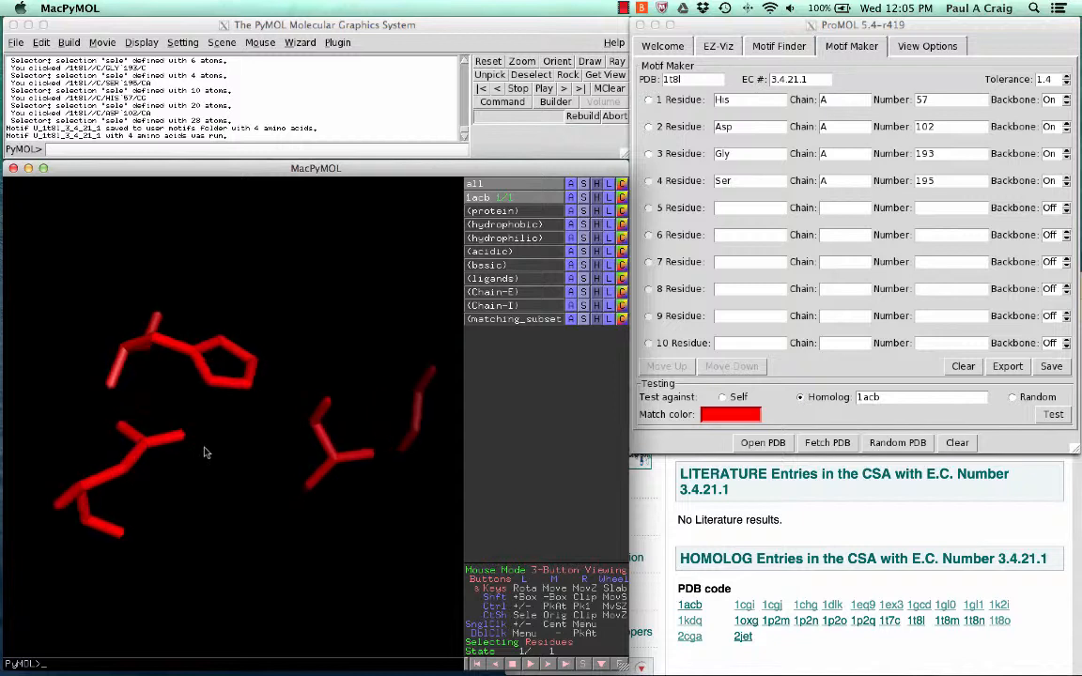
- Identify the 1acb chain E residues His 57, Asp 102, Ser 195 and Gly 193 by selecting each
click(188, 344)
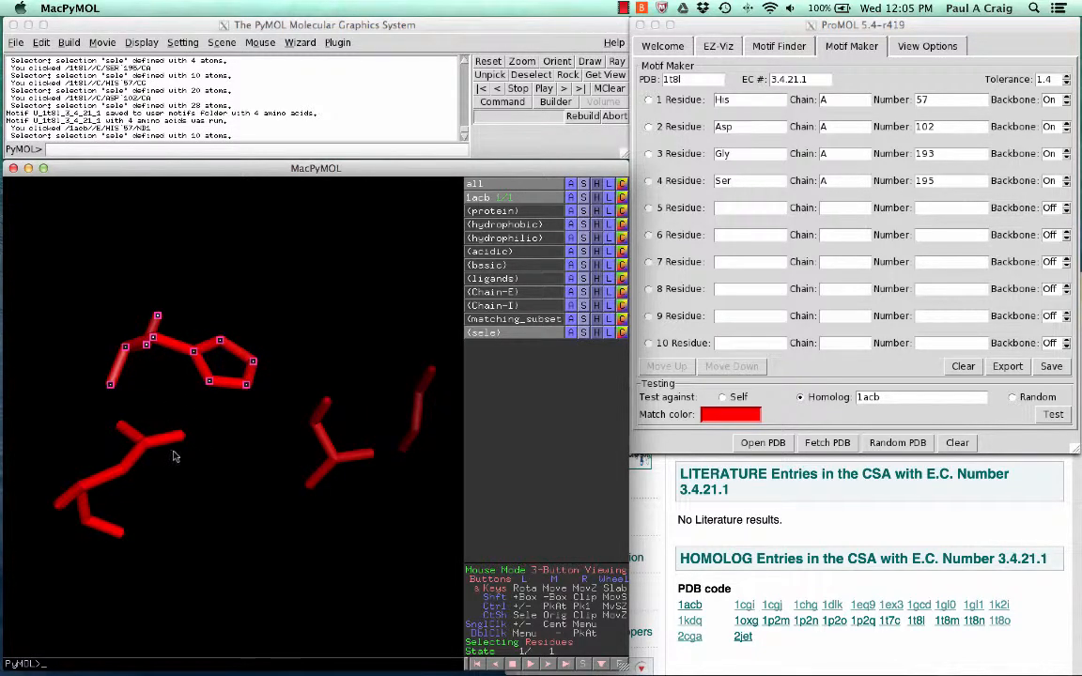
click(146, 448)
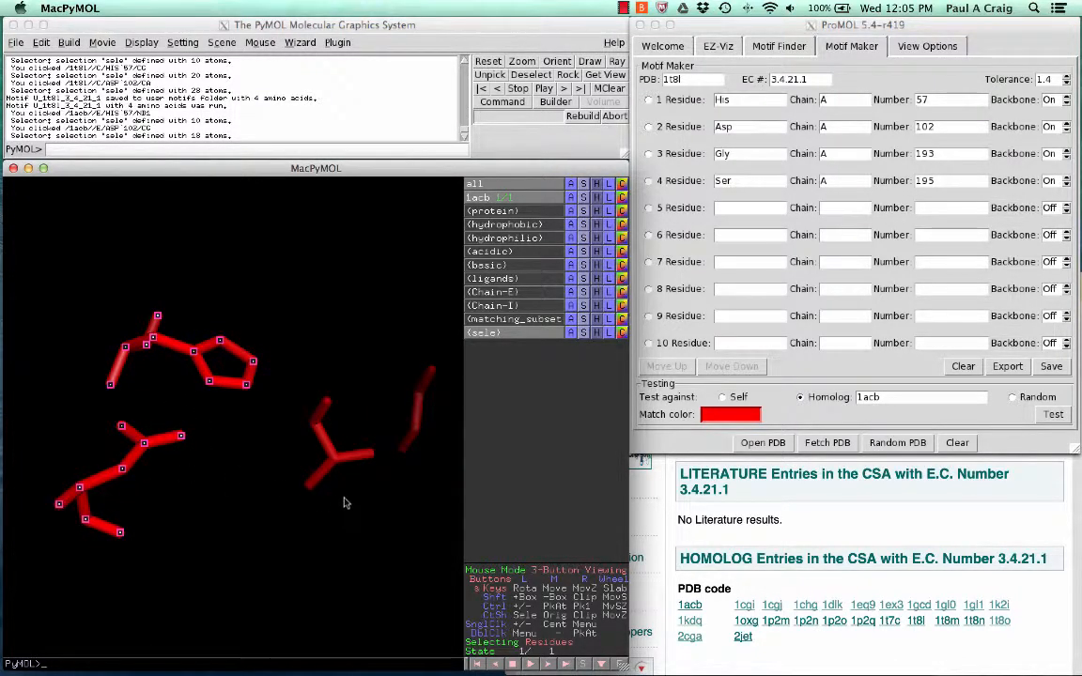
click(340, 466)
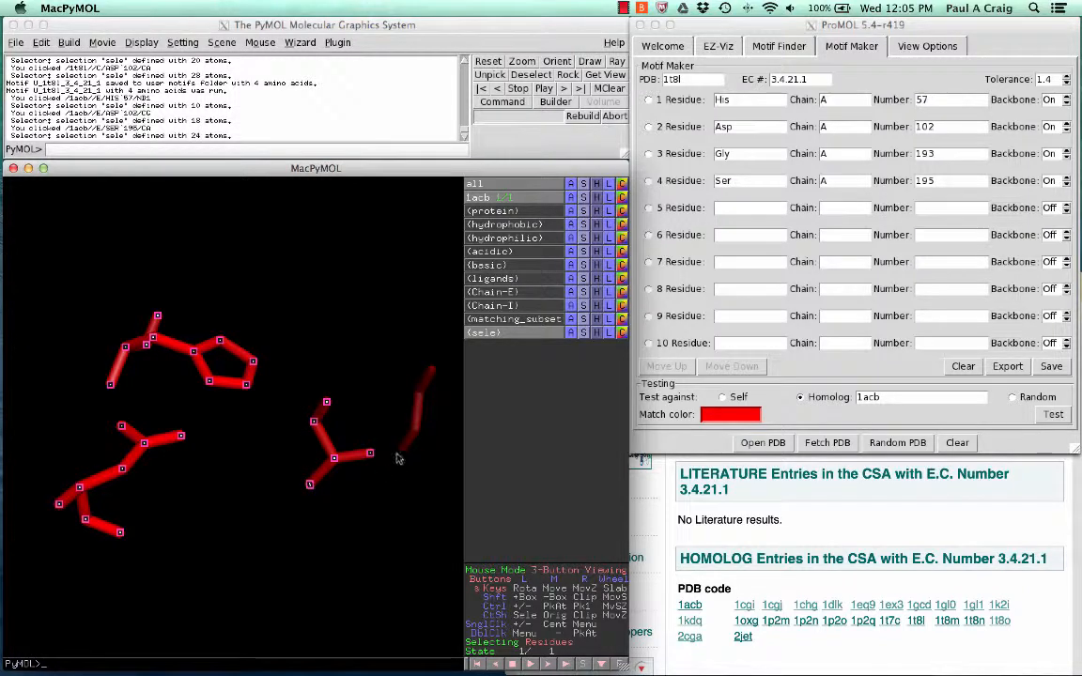
click(418, 425)
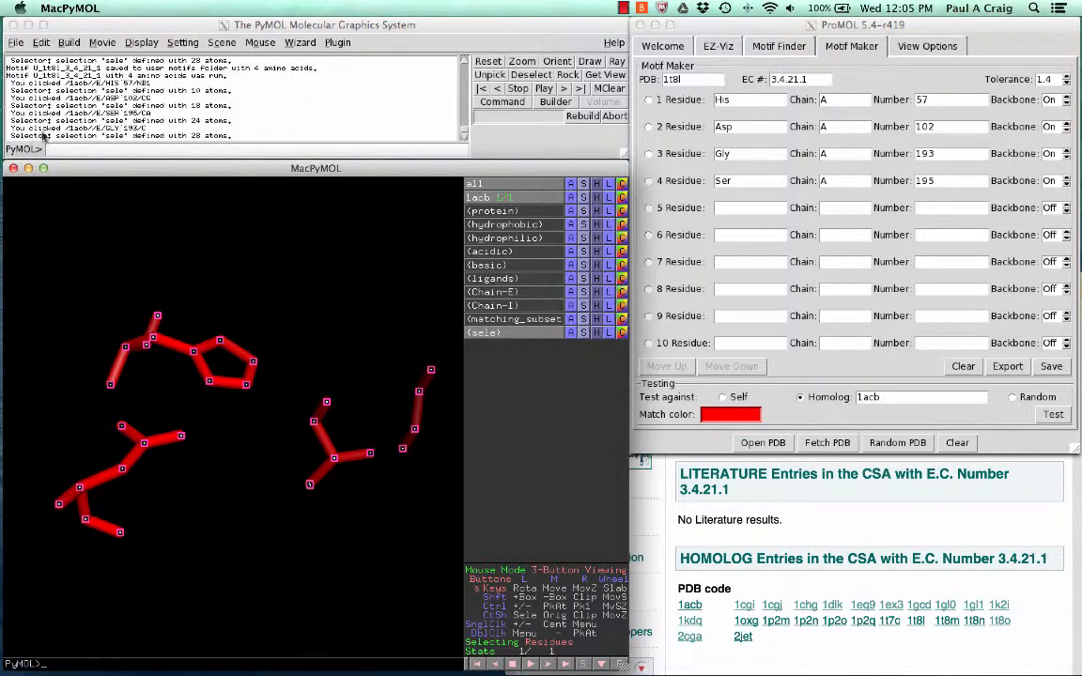
- Run the motif test against the homolog 1gl1 and hide the cartoon to check for matching residues
double_click(866, 398)
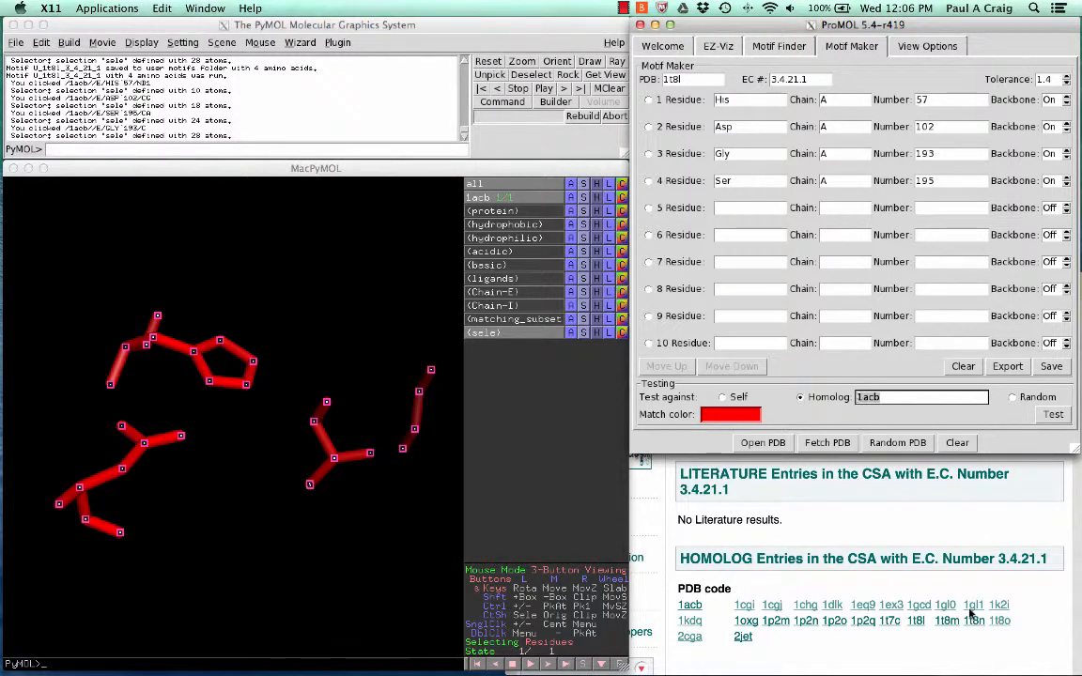
text(1gl1)
click(1053, 414)
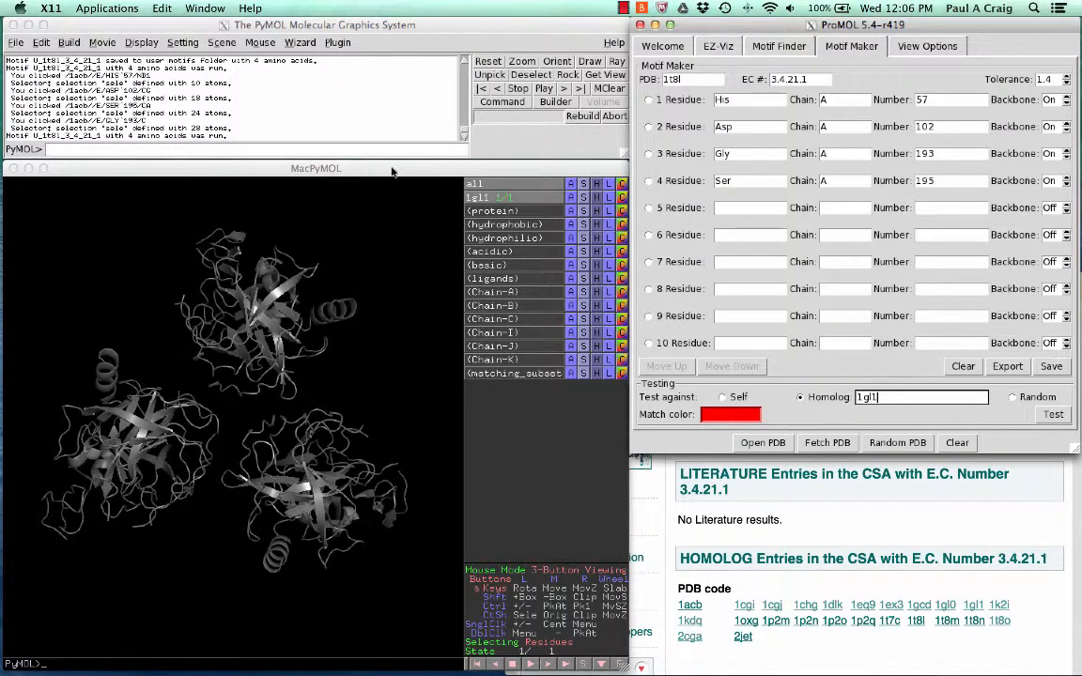
click(435, 170)
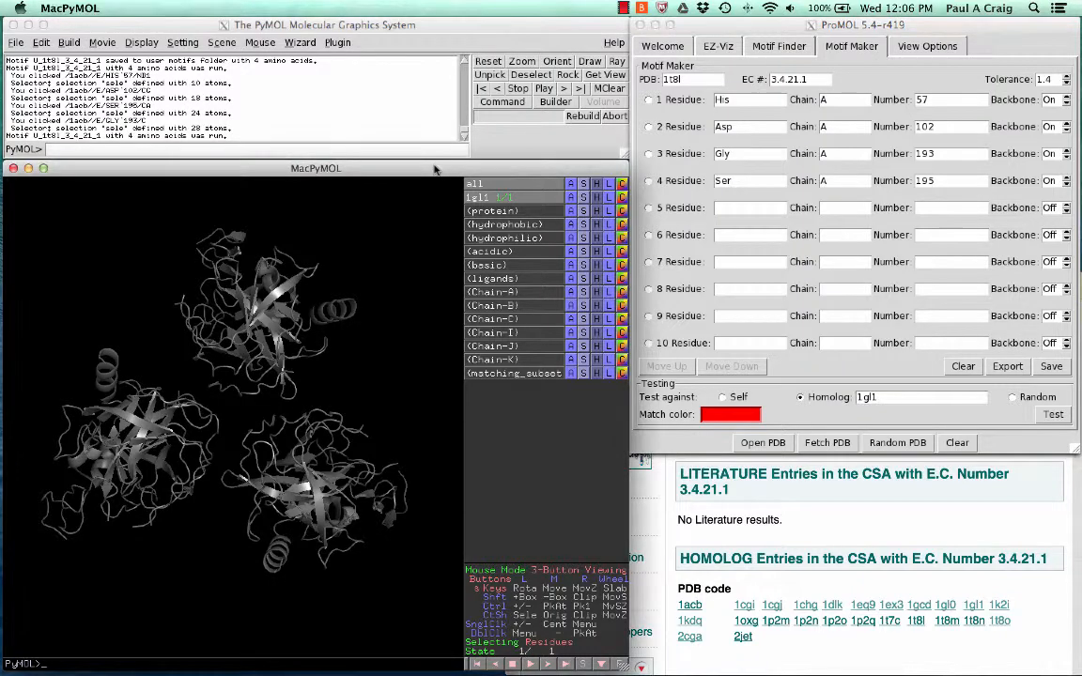
click(596, 197)
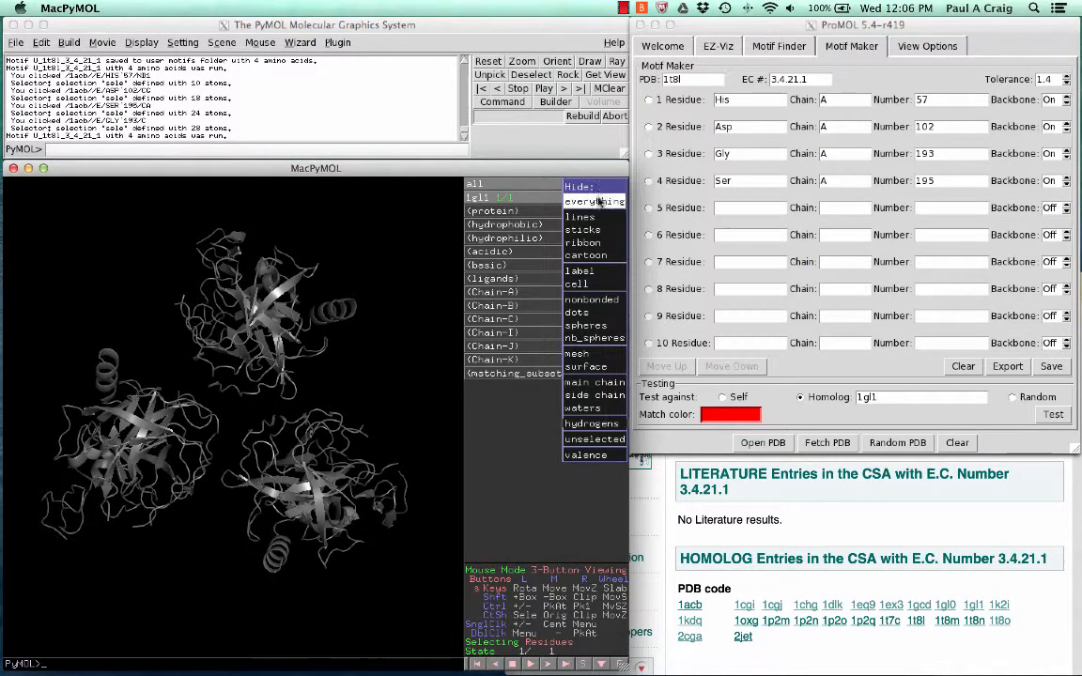
click(594, 256)
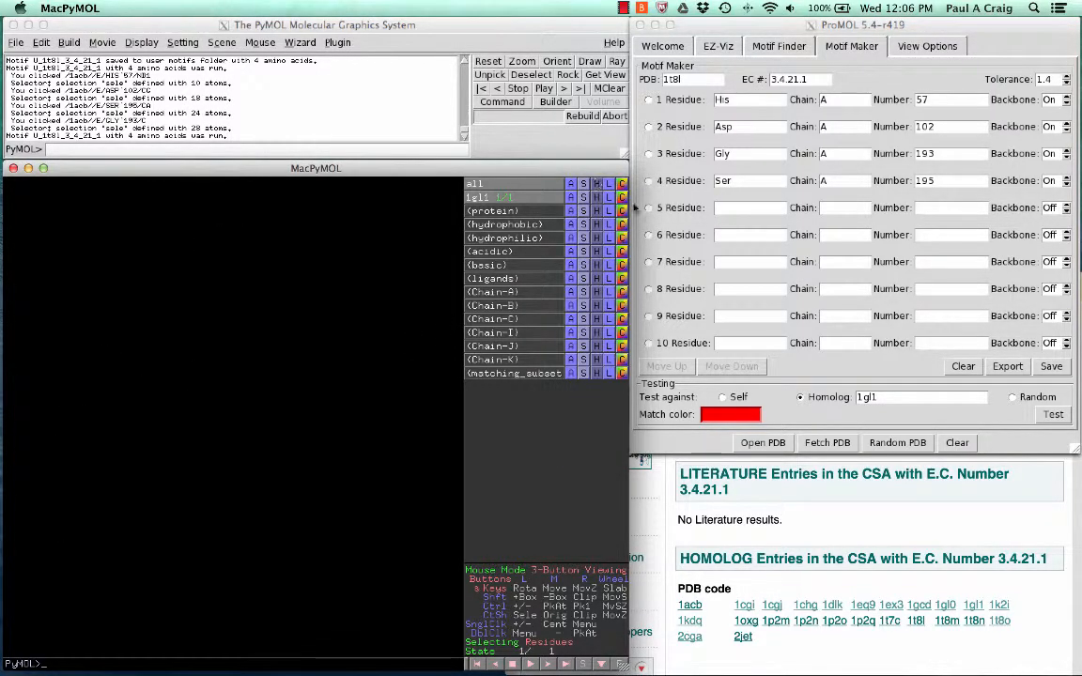
- Set the motif tolerance to 2, rerun the test against homolog 1gl1 and hide the cartoon of all objects
click(1047, 80)
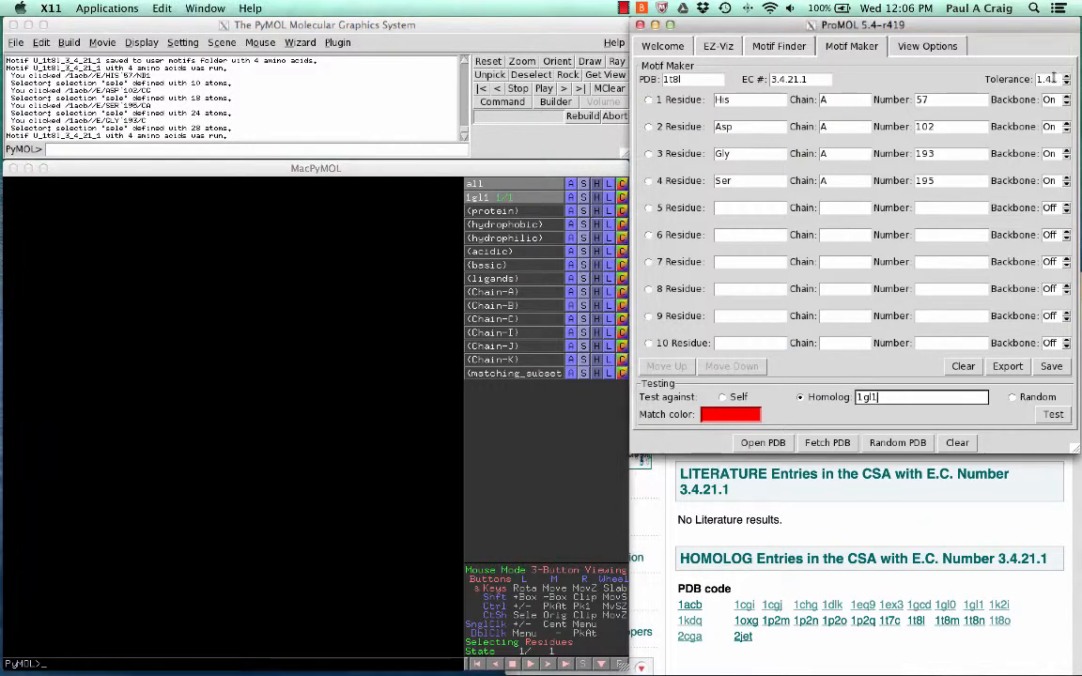
text(2)
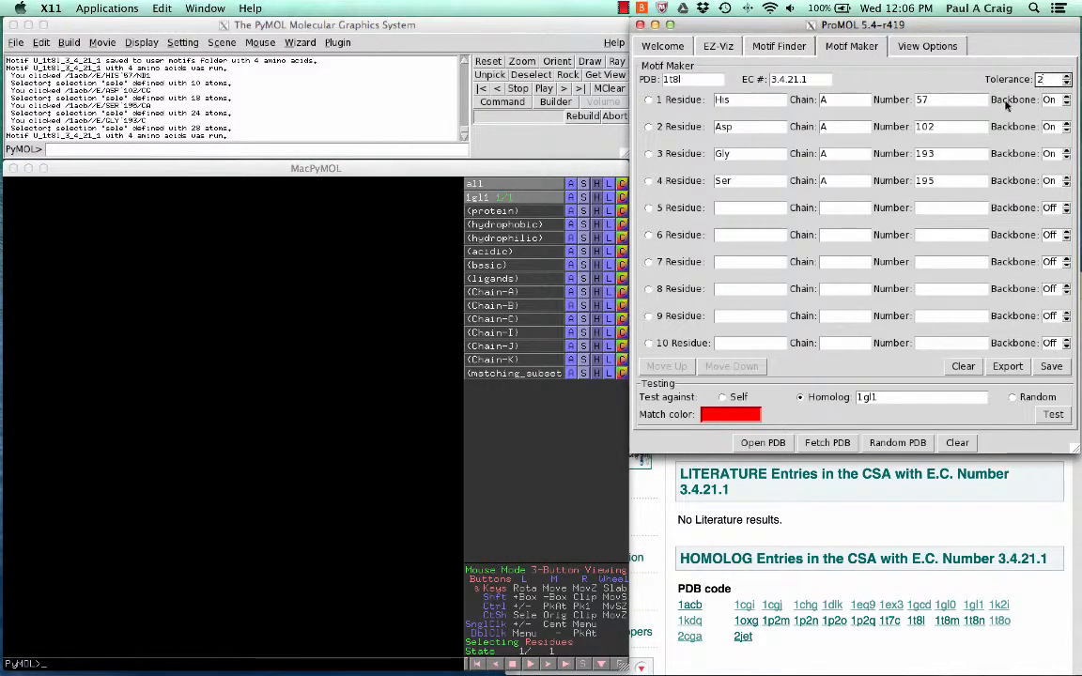
click(1052, 421)
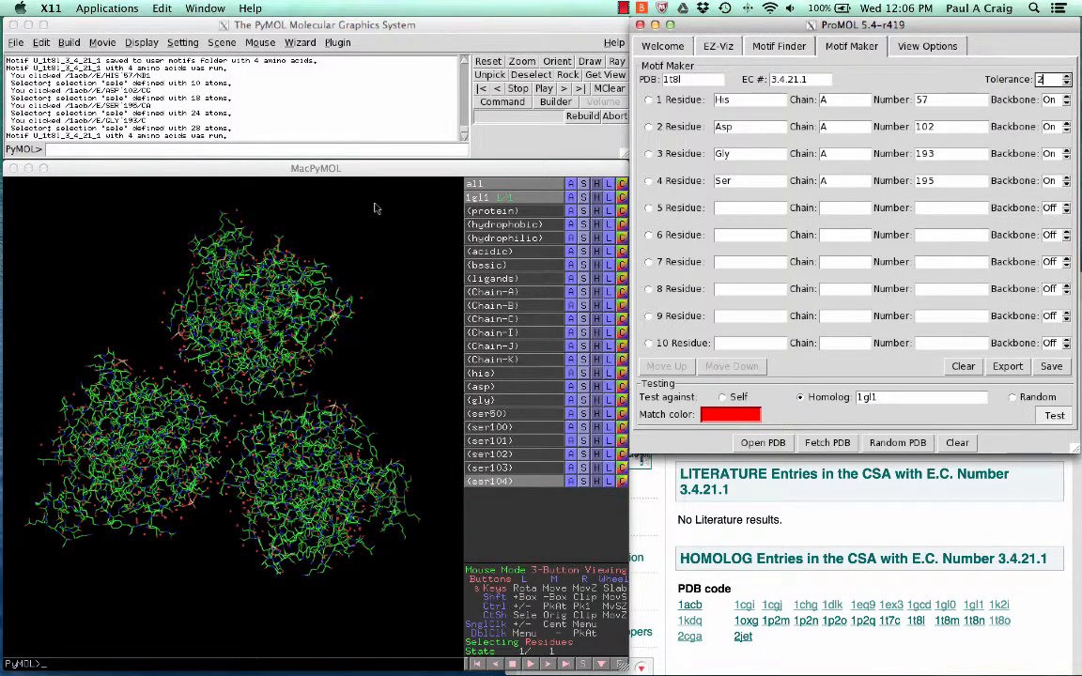
click(535, 172)
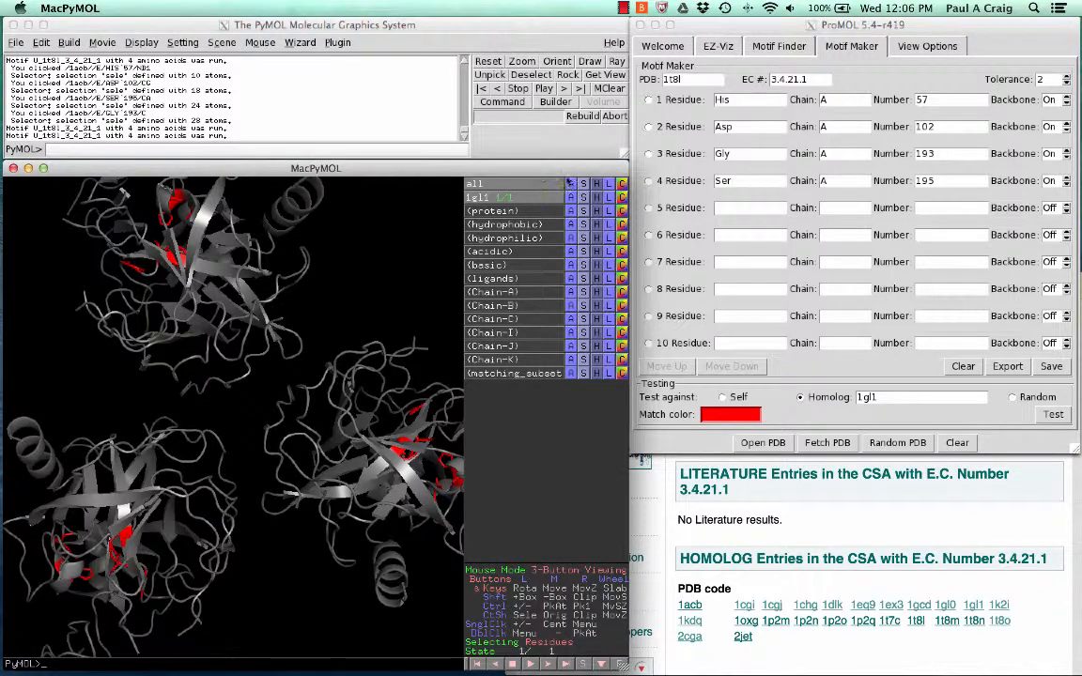
click(596, 184)
click(592, 256)
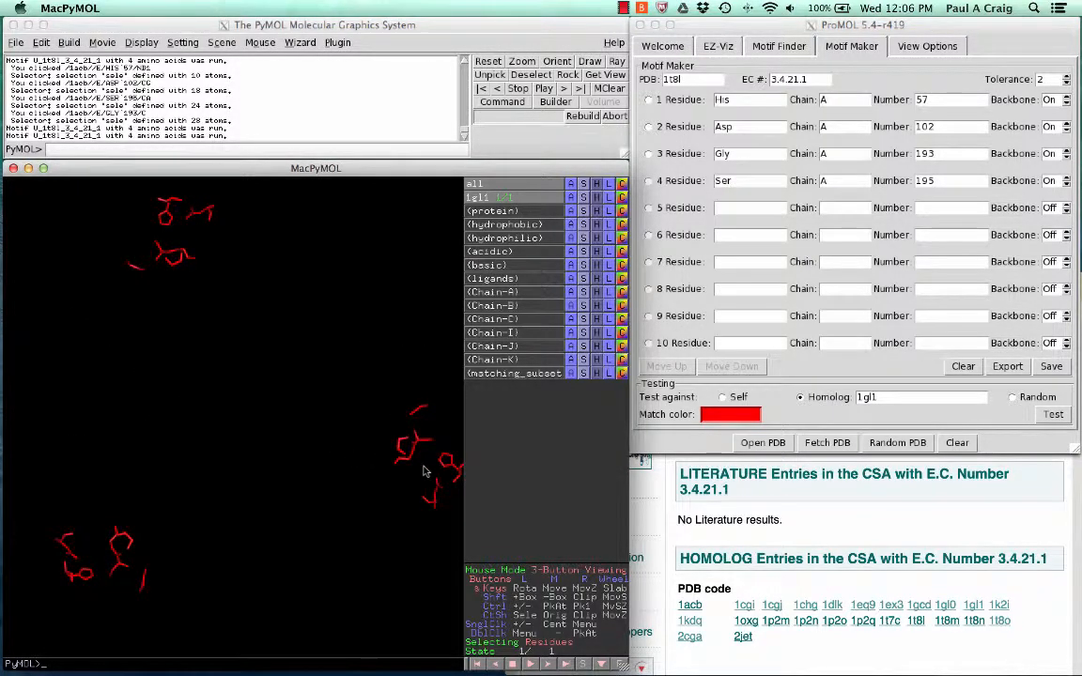
- Identify the 1gl1 chain A residues His 57, Asp 102, Ser 195, Gly 193, Gly 43 and Gly 196 by selecting each
middle_drag(424, 471, 232, 419)
click(143, 44)
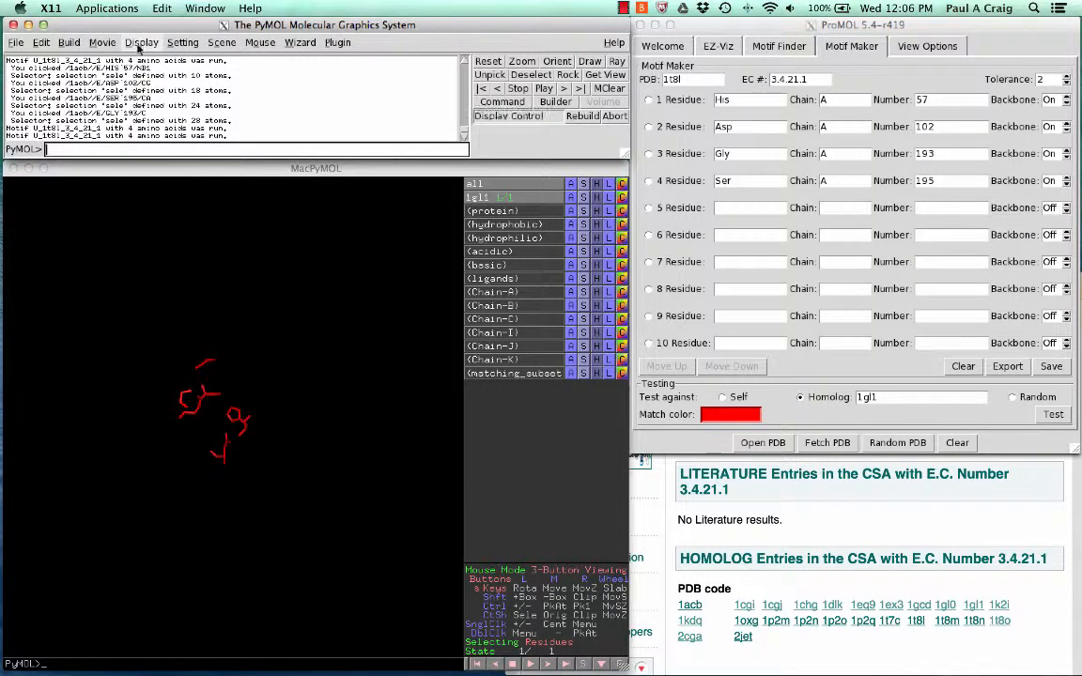
click(140, 44)
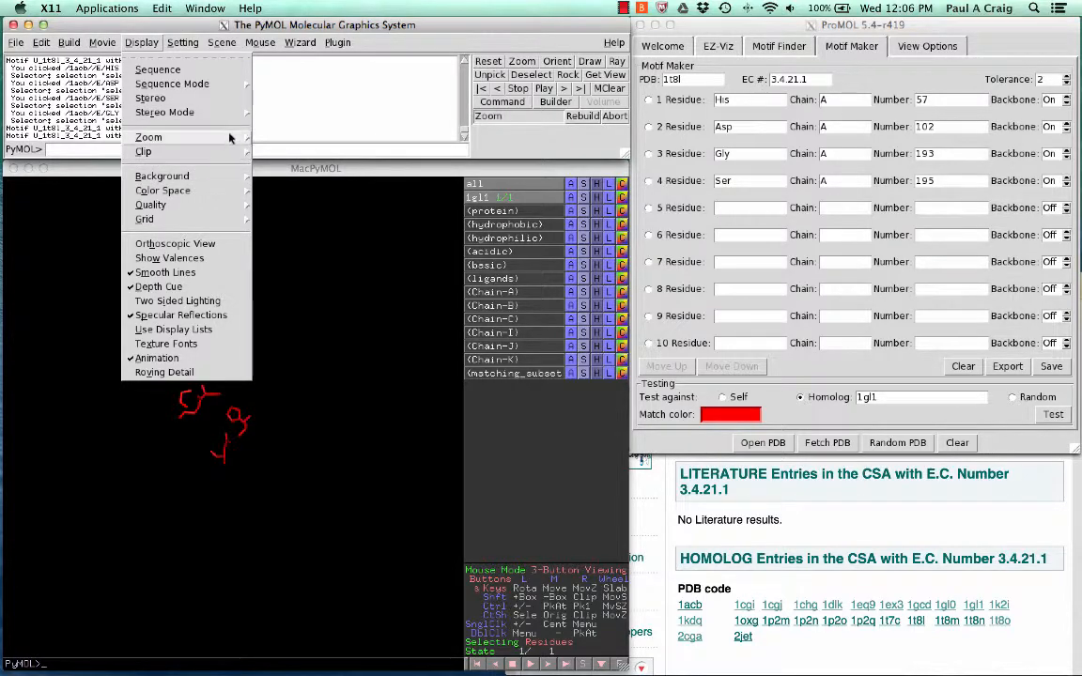
mouse_move(234, 139)
click(300, 154)
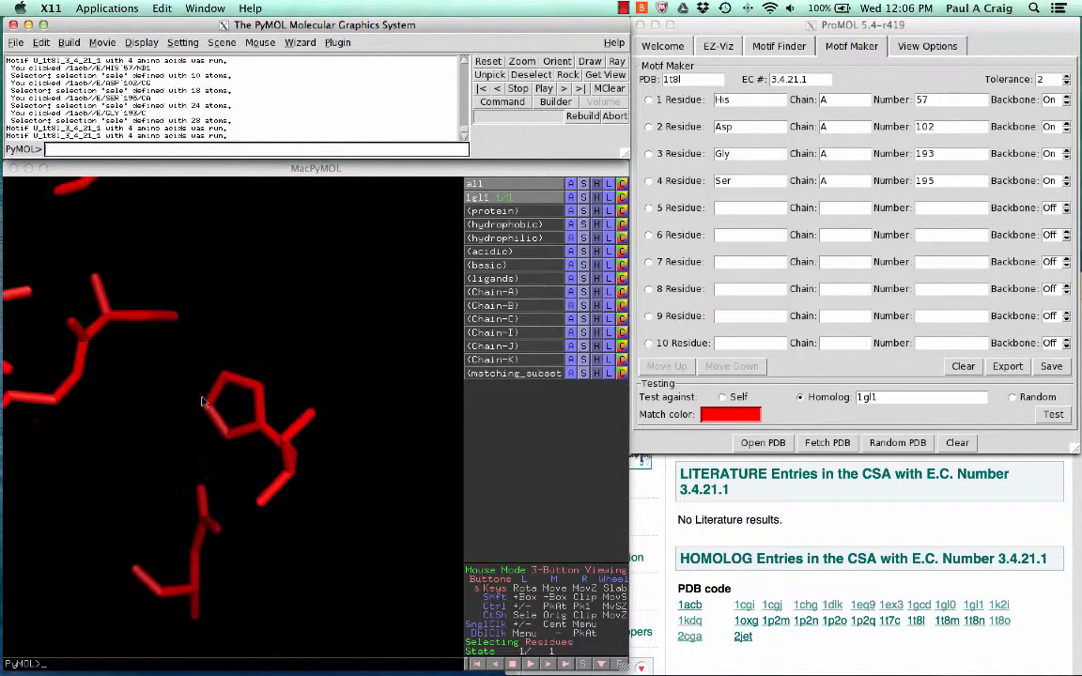
alt+drag(169, 378, 237, 412)
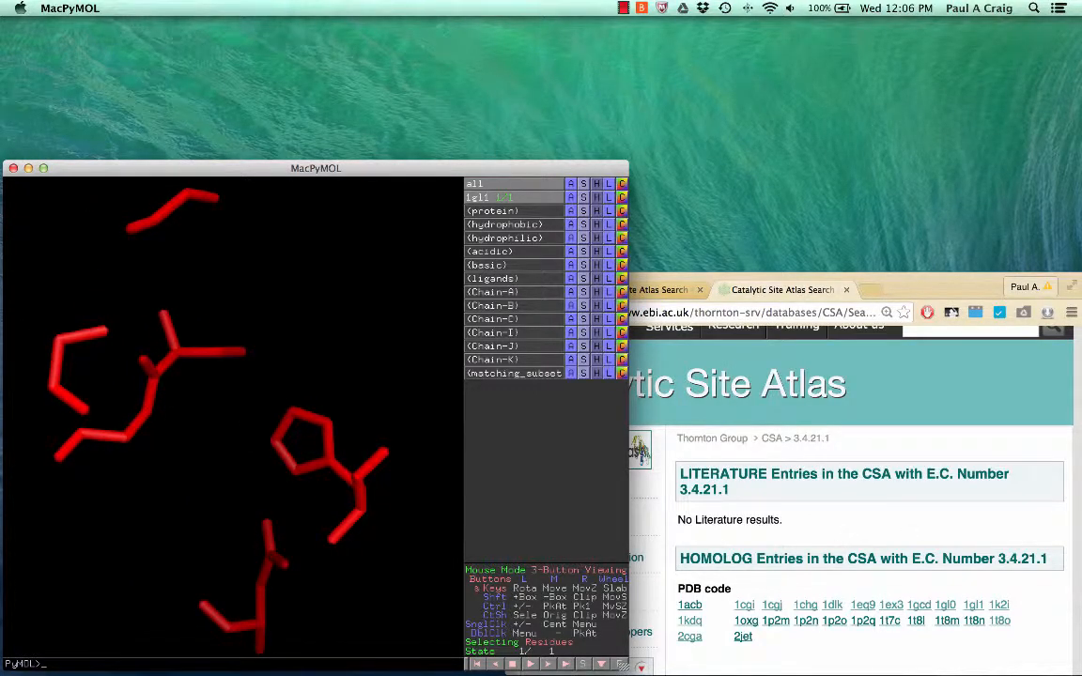
key(super+Tab)
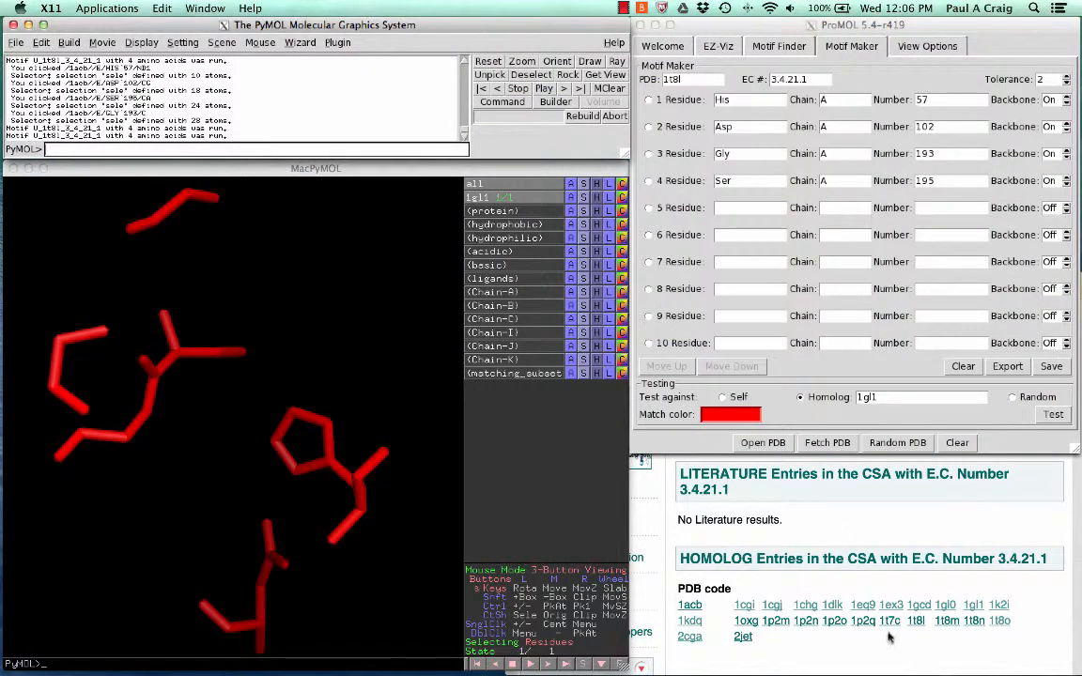
click(310, 468)
click(273, 561)
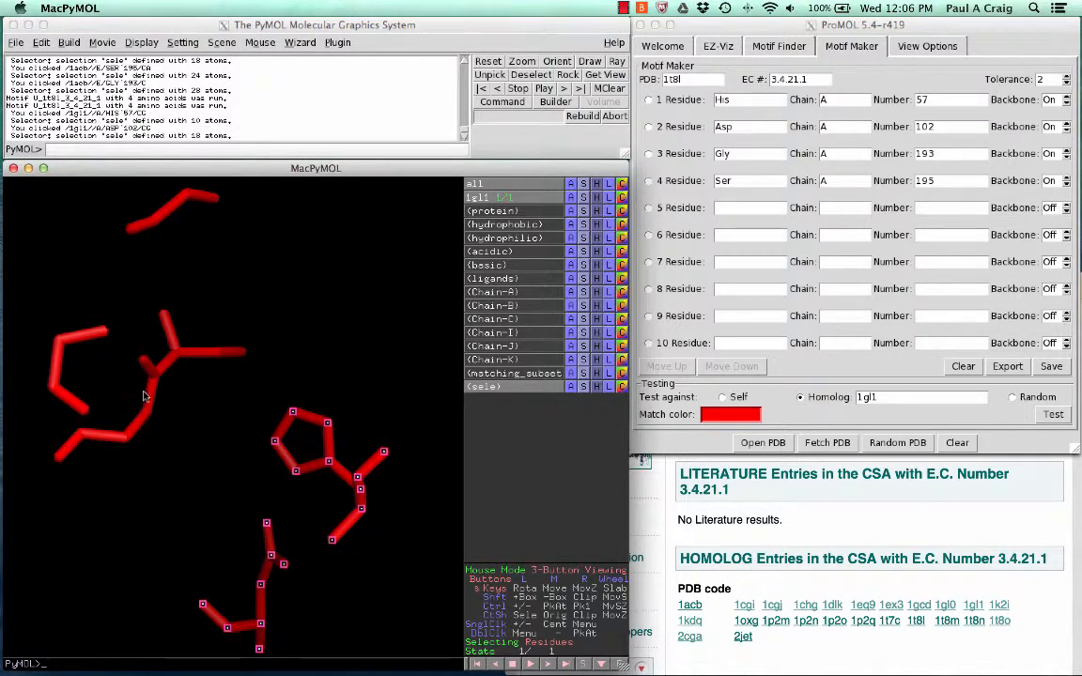
click(176, 362)
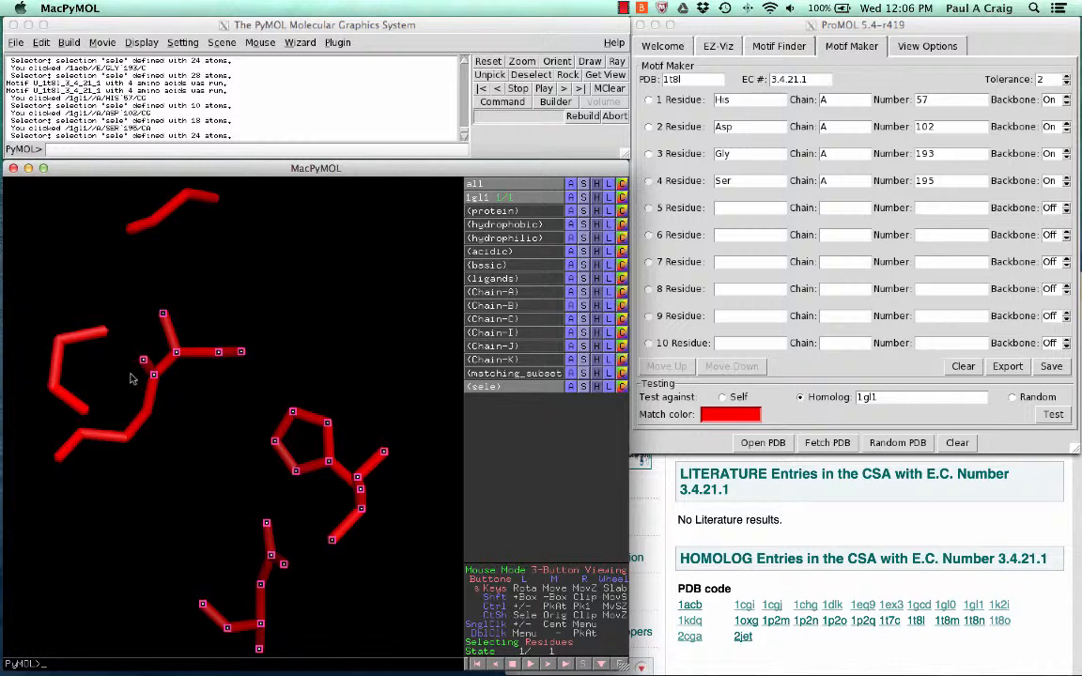
click(162, 221)
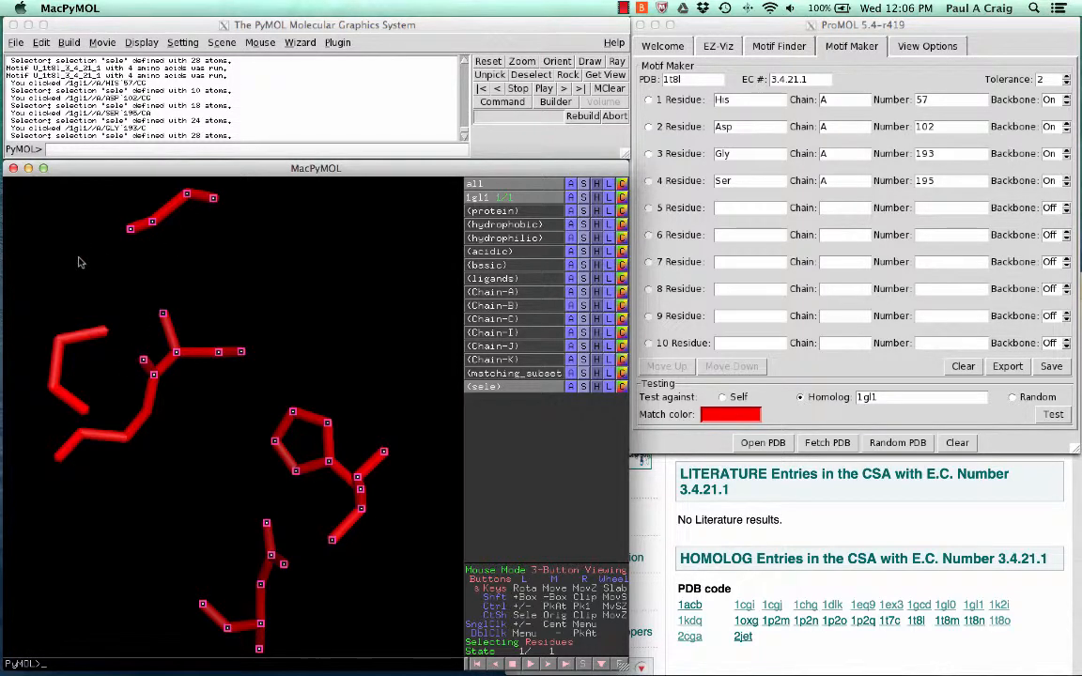
click(56, 343)
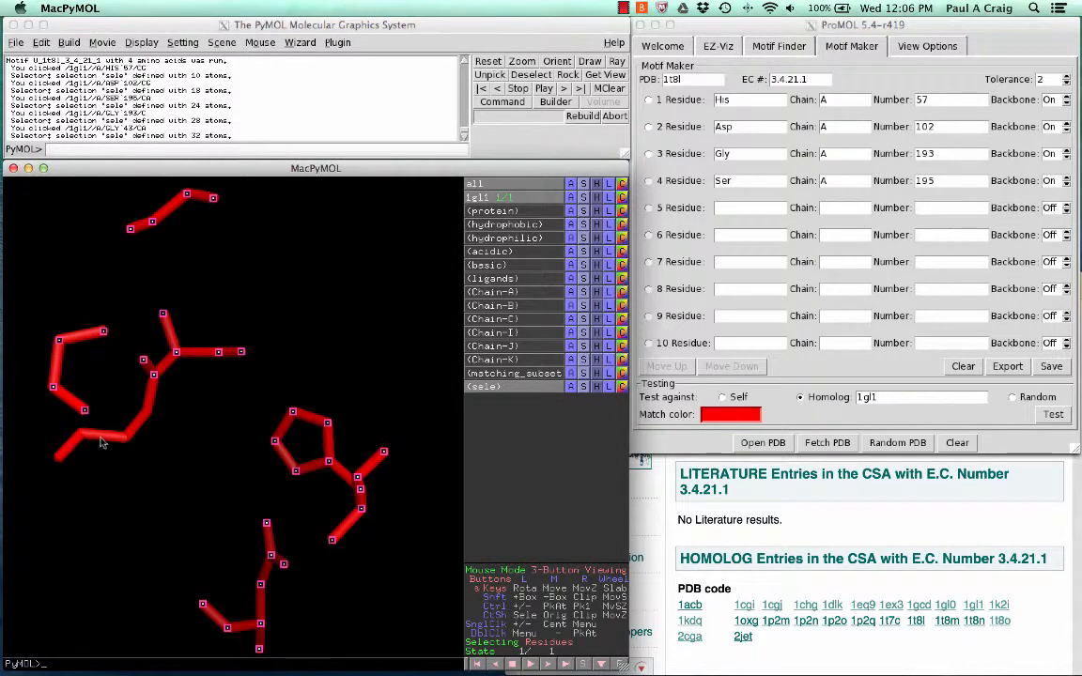
click(104, 437)
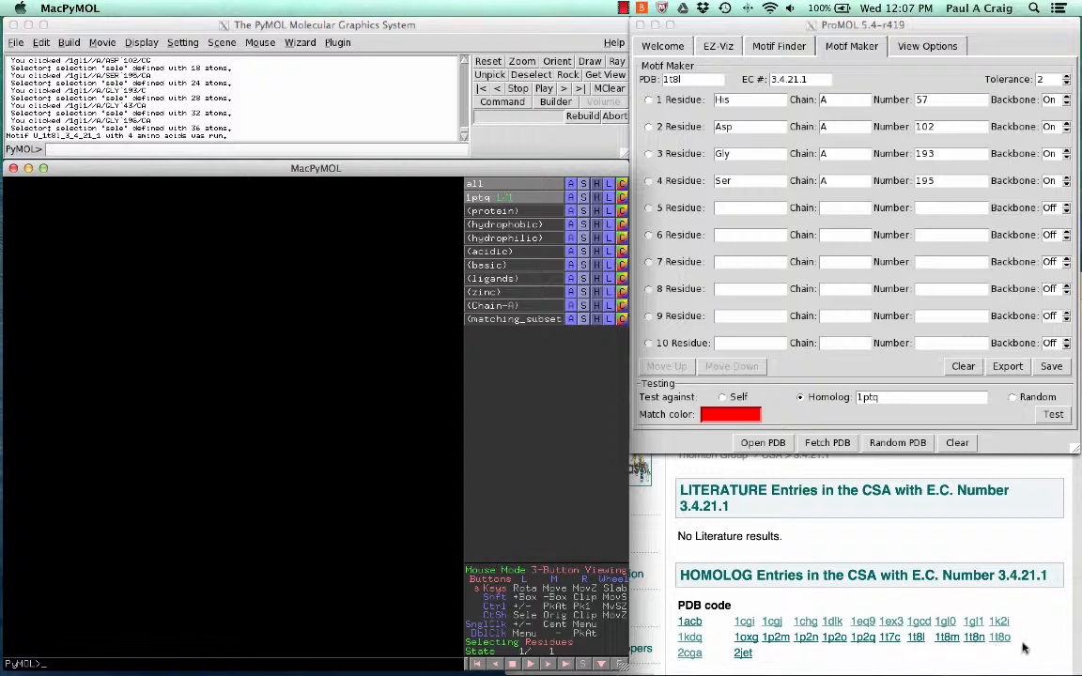
- Run the motif test against the homolog 2jet and hide the cartoon of all objects
click(893, 398)
drag(894, 399, 856, 398)
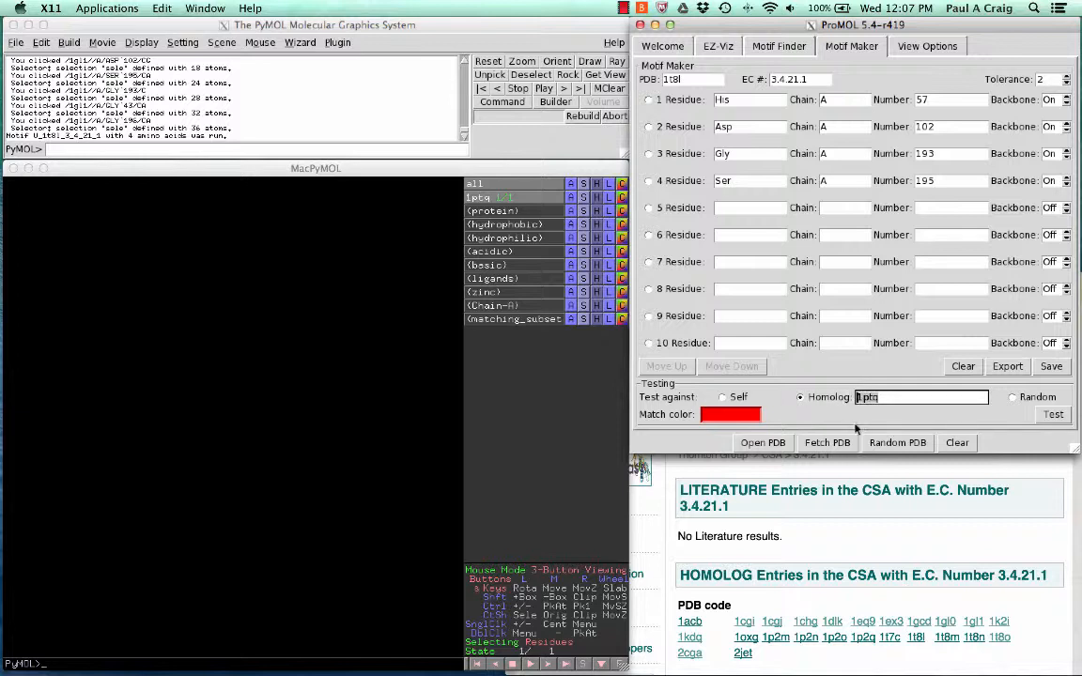
text(2jet)
click(1053, 414)
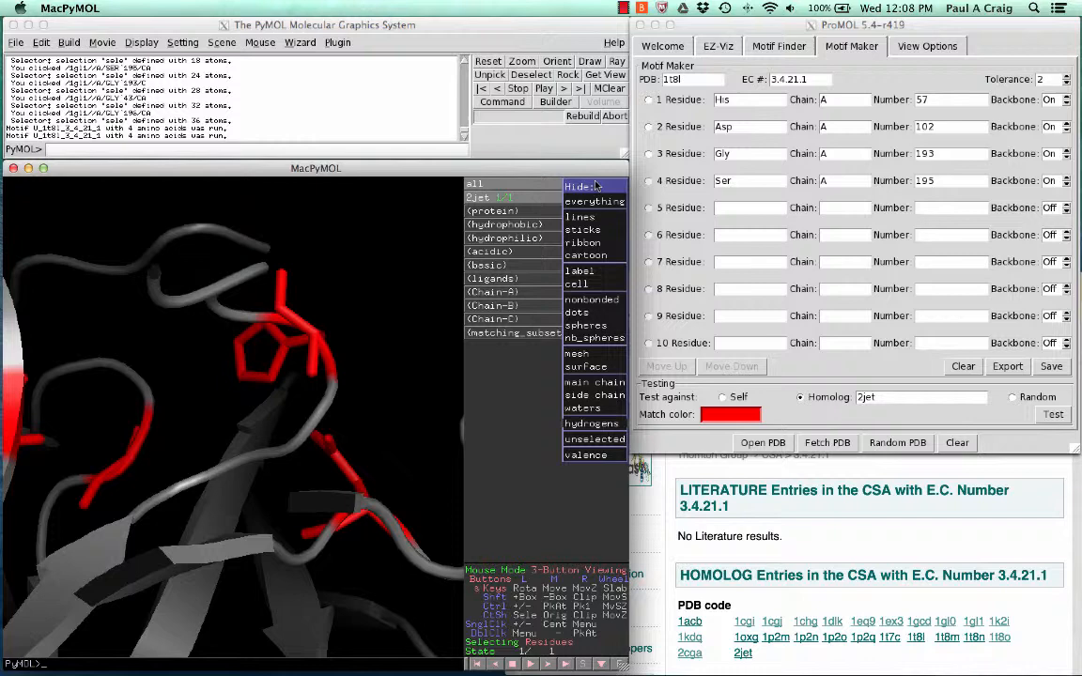
click(585, 254)
- Identify the 2jet residues His 57, Asp 102 and Gly 43 in chain B and Gly 196 in chain C by selecting each
drag(141, 497, 102, 499)
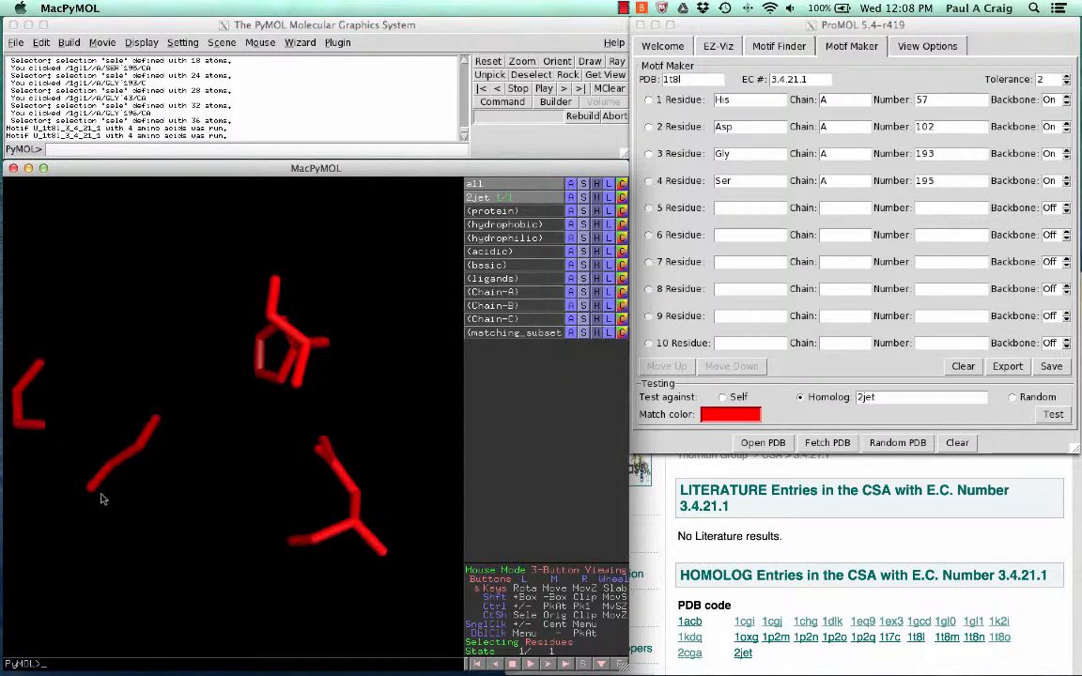
drag(234, 559, 254, 509)
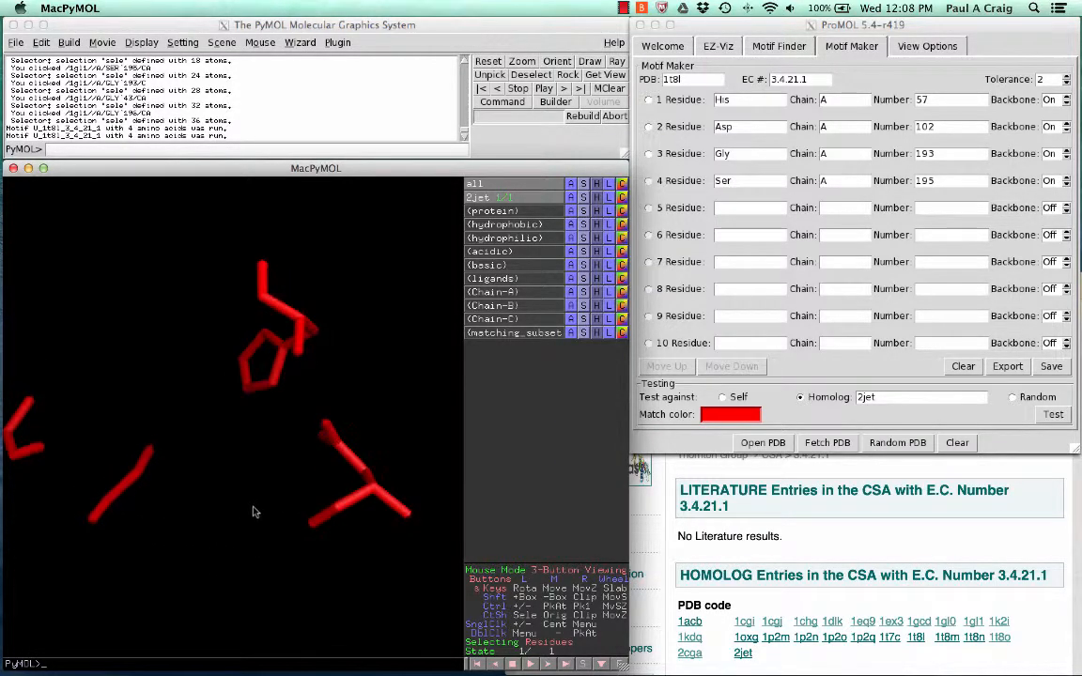
click(272, 381)
click(340, 515)
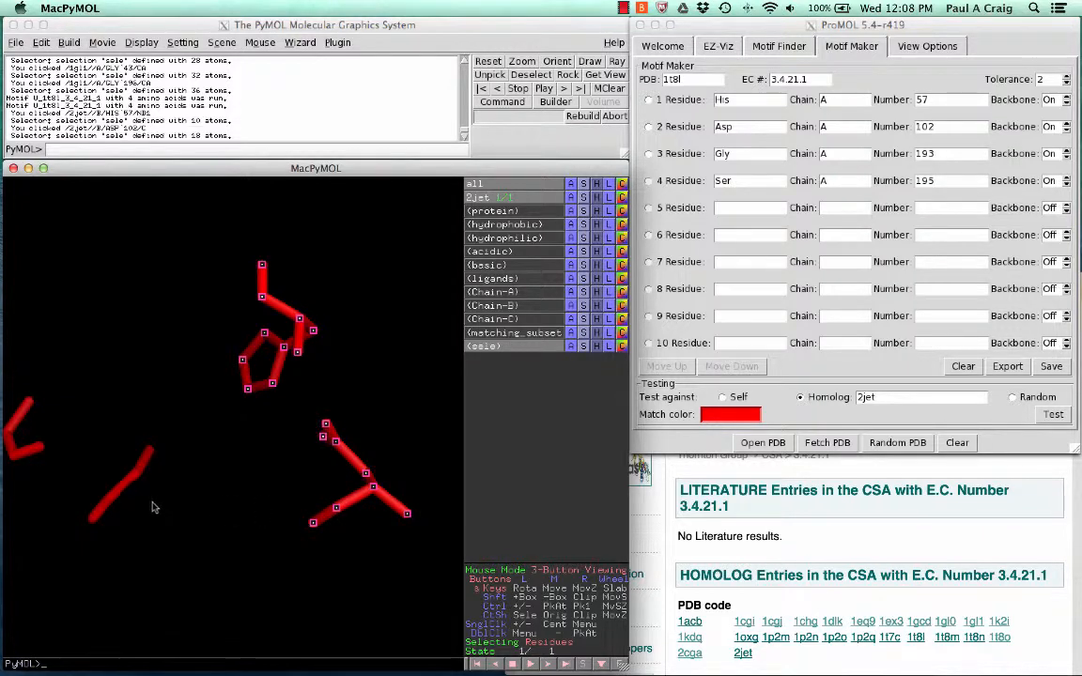
click(126, 481)
click(25, 454)
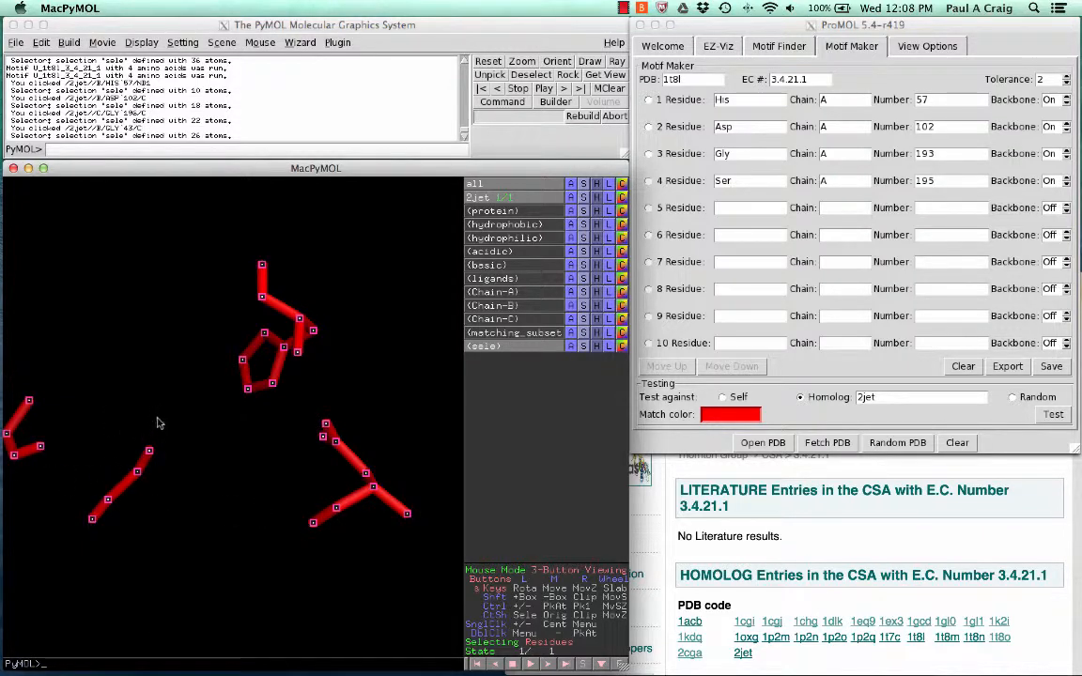
drag(197, 526, 200, 475)
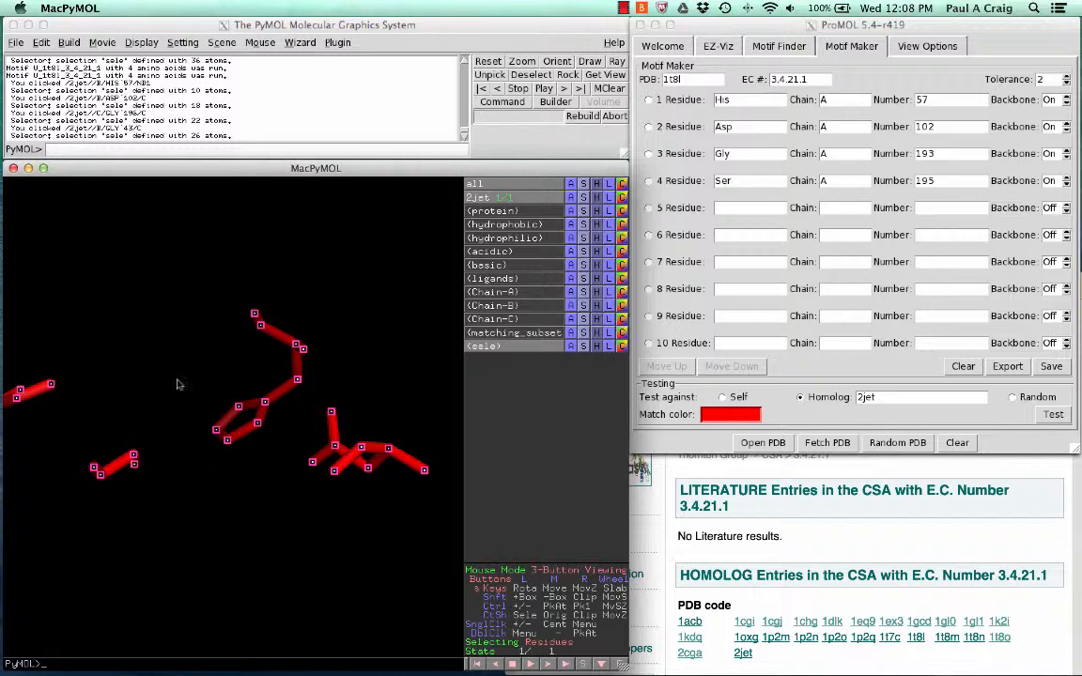
mouse_move(176, 380)
mouse_down()
mouse_move(194, 490)
mouse_move(298, 559)
mouse_move(326, 499)
mouse_move(164, 544)
mouse_move(167, 385)
mouse_move(189, 381)
mouse_up()
drag(116, 545, 126, 567)
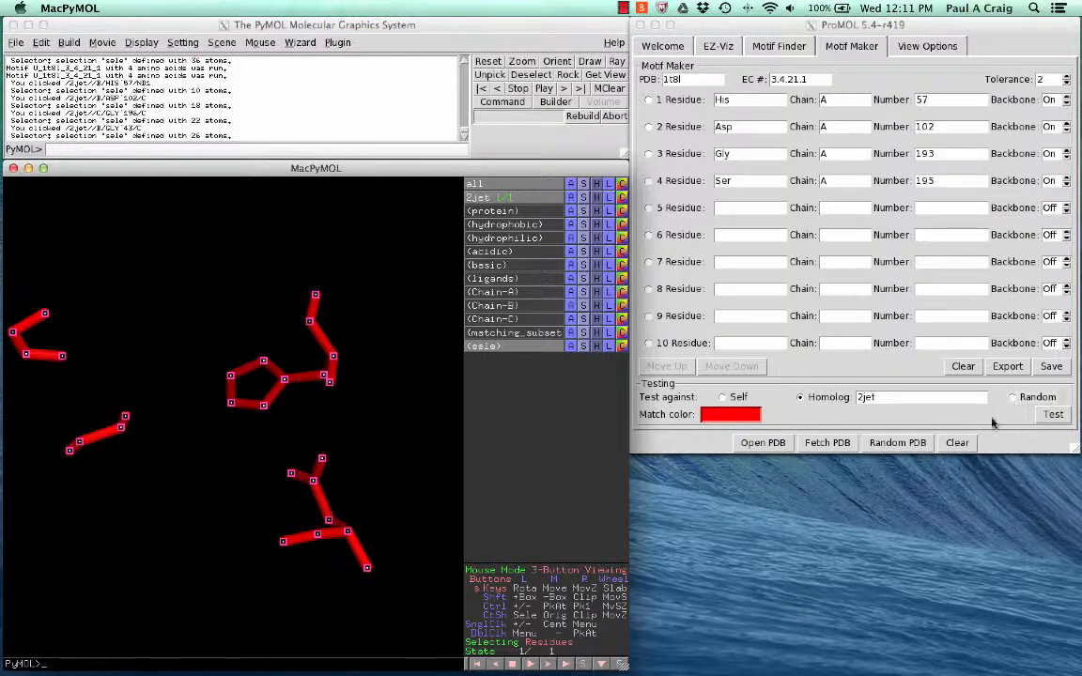
- Run the motif test against a random structure and hide the cartoon of all objects to check for matching residues
click(909, 396)
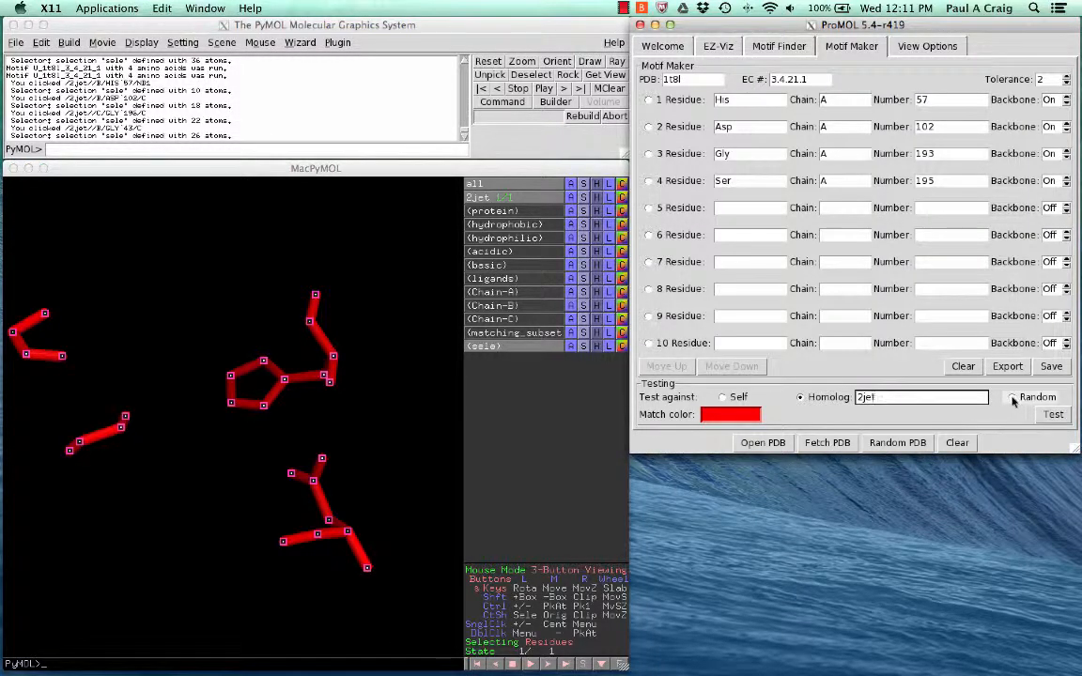
click(1012, 397)
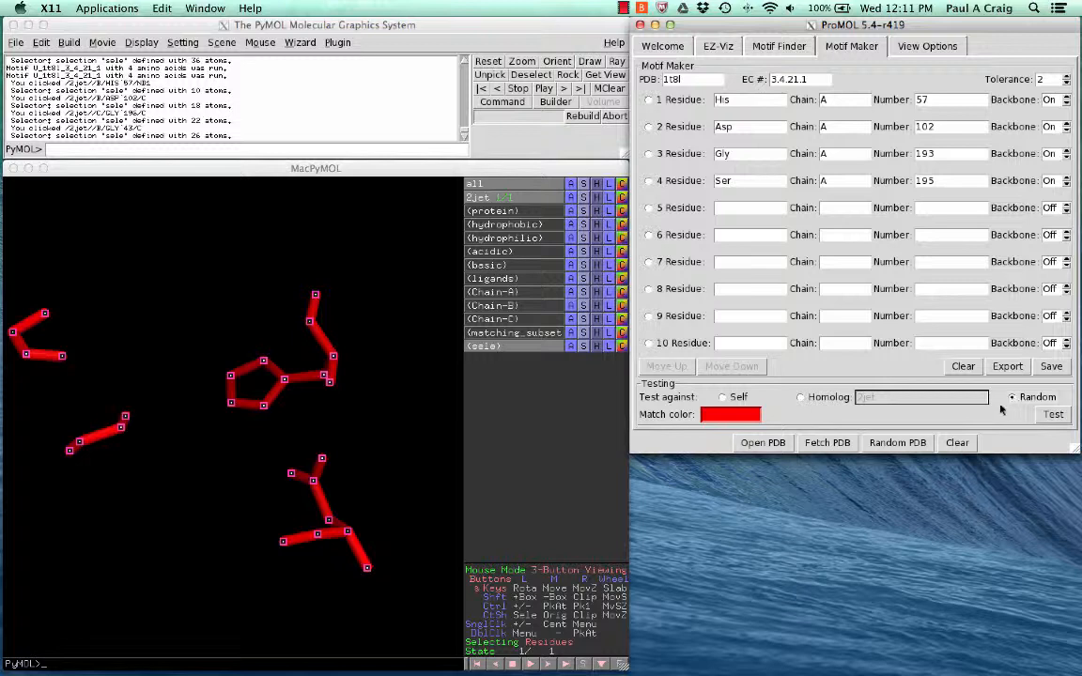
click(1049, 417)
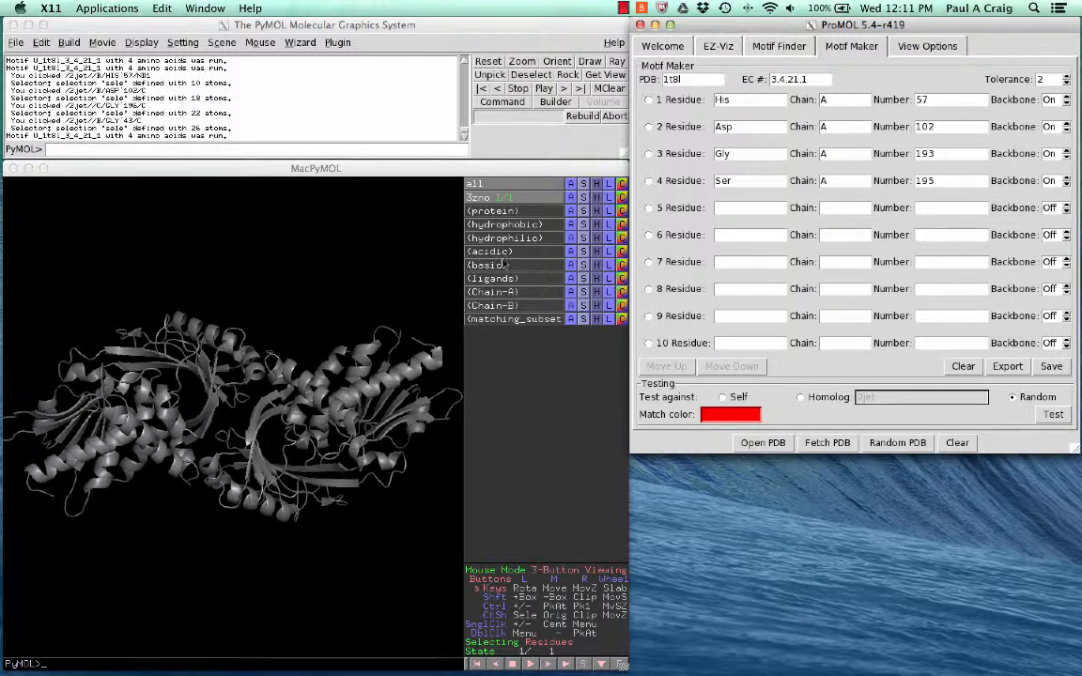
click(597, 185)
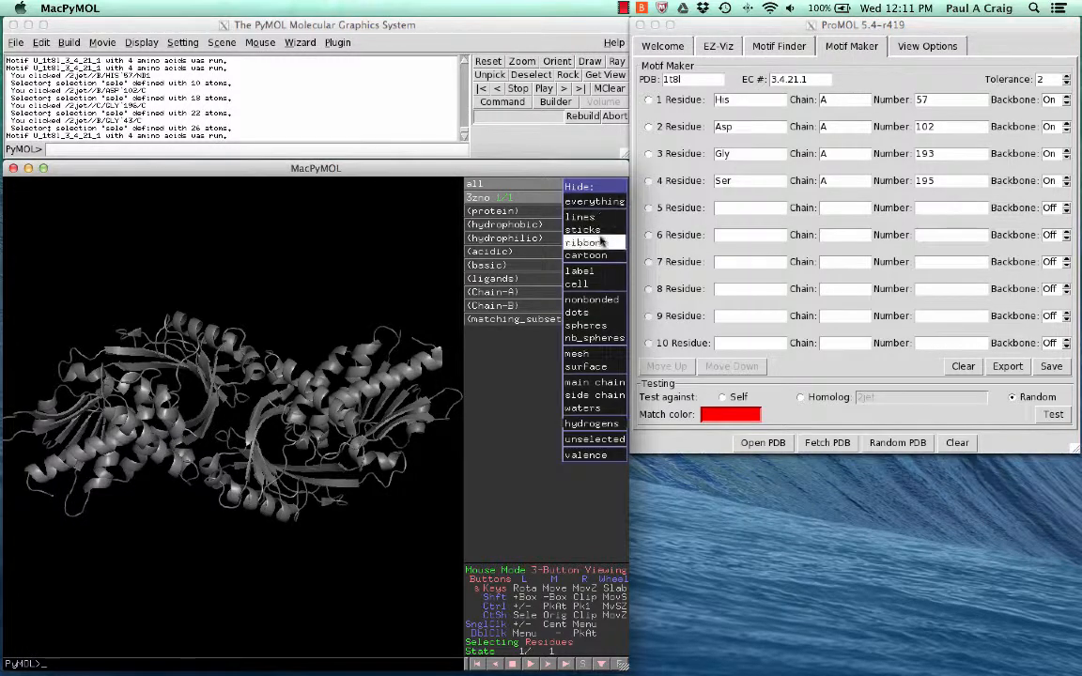
click(540, 249)
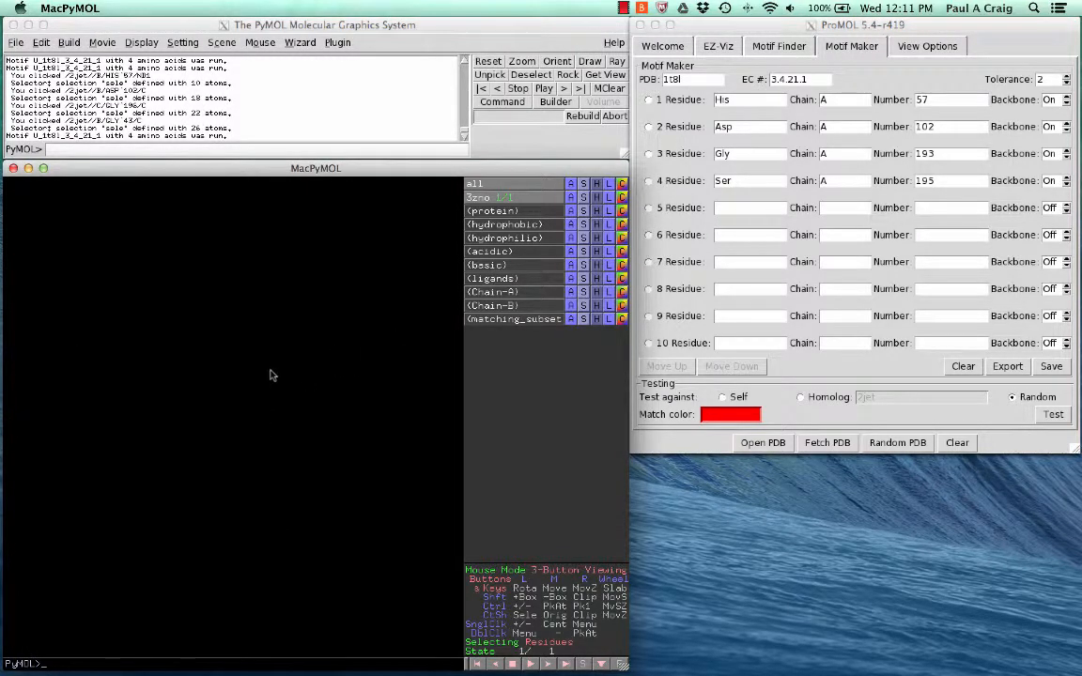
- Repeat the random-structure motif test and hide the cartoon of 2jso to check for matching residues
click(1051, 416)
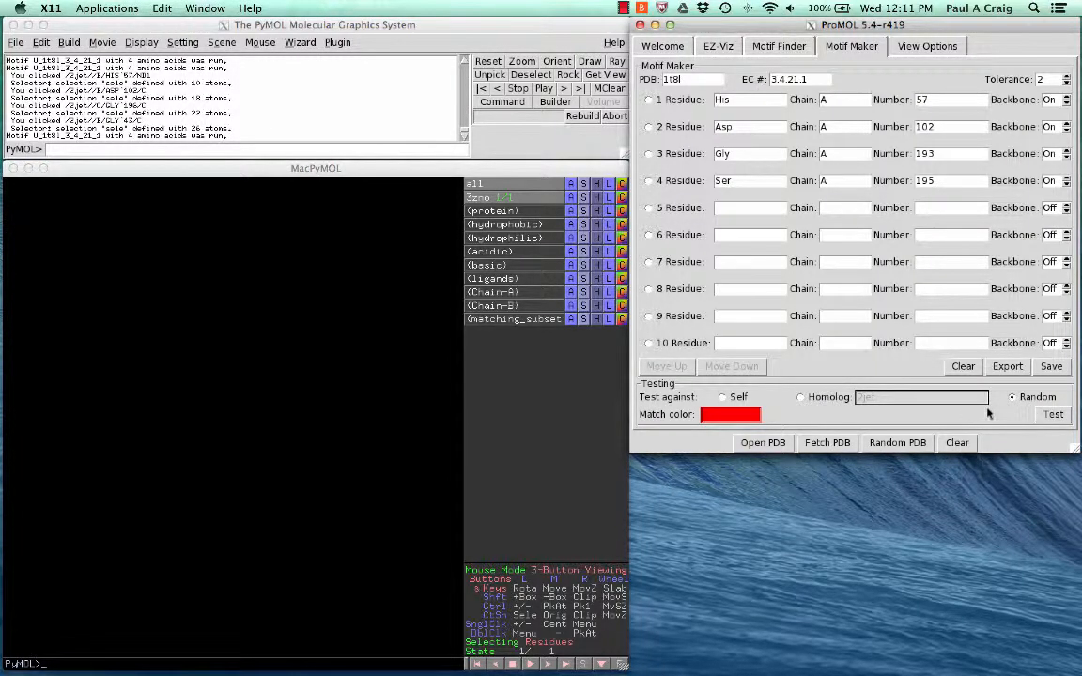
click(1052, 416)
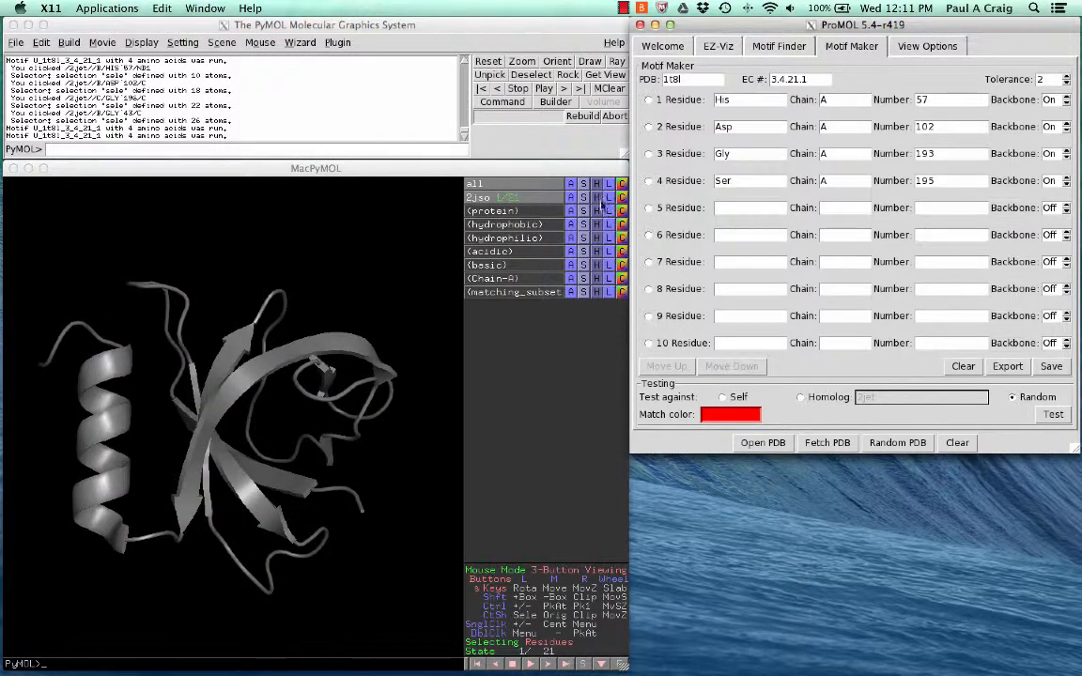
click(595, 198)
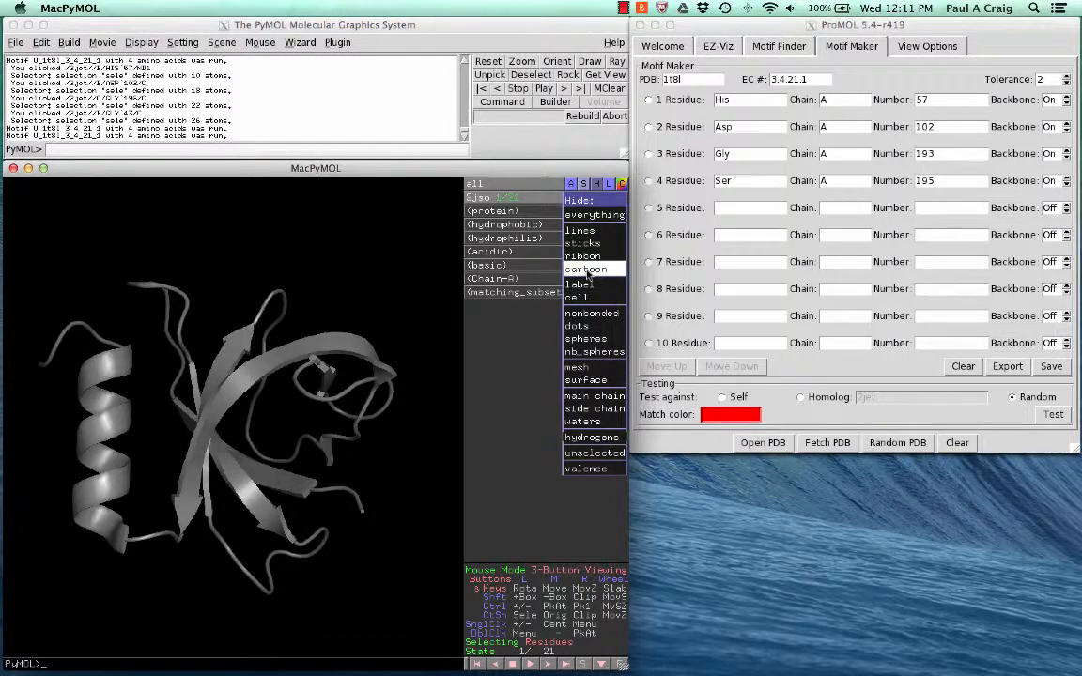
click(533, 241)
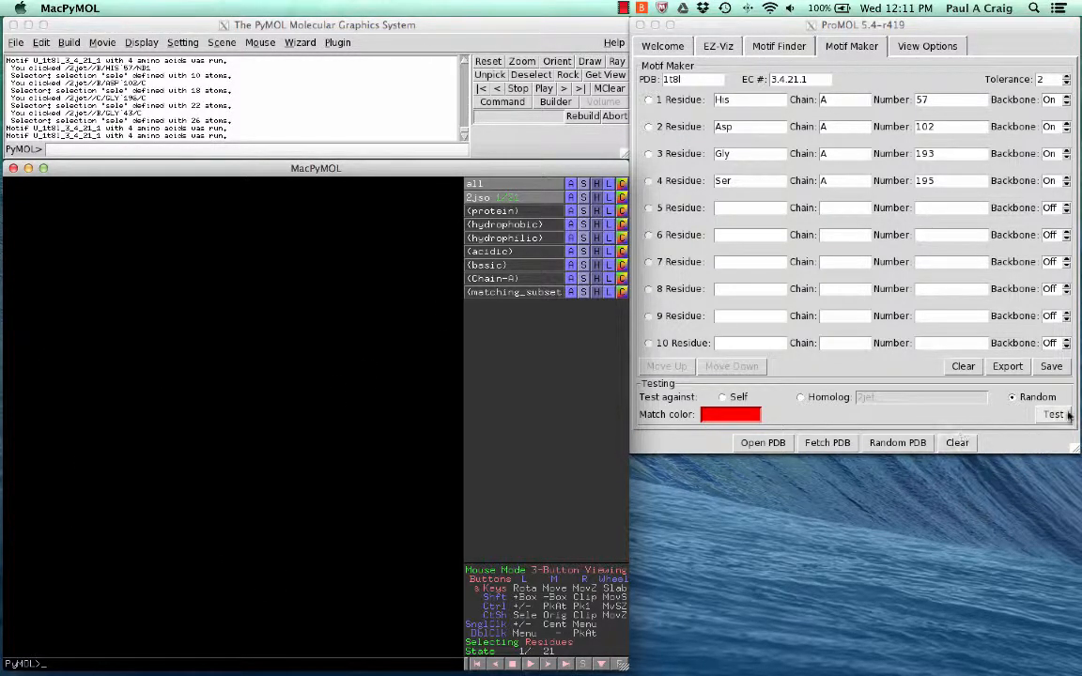
- Test the motif against one more random structure and hide the cartoon of 3k0r to check for matching residues
click(1001, 423)
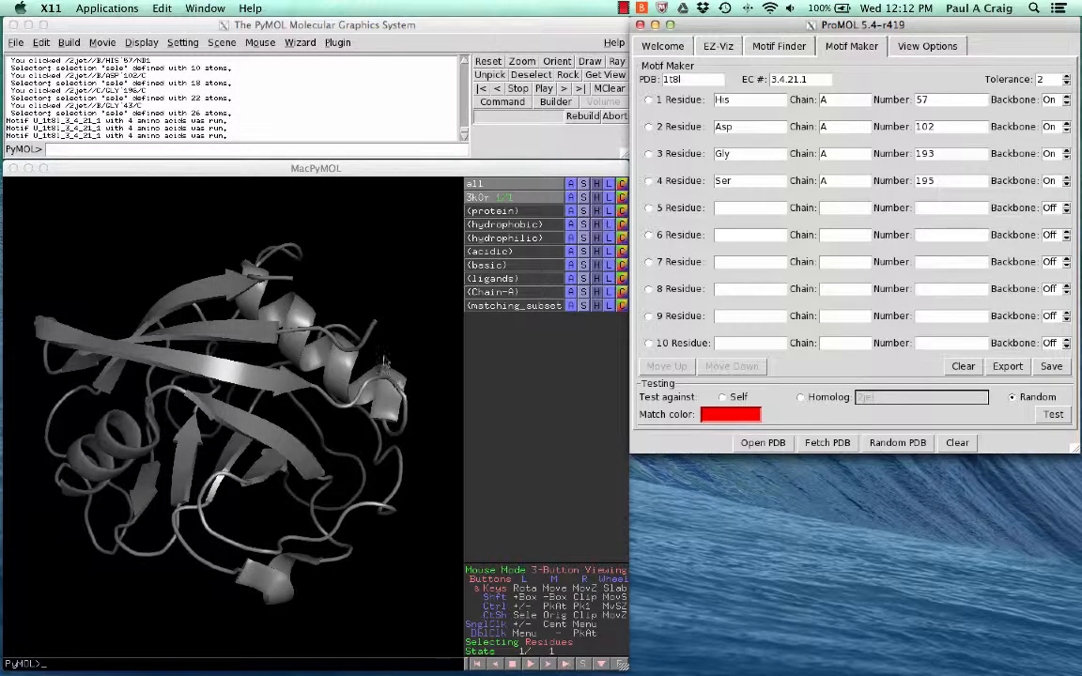
click(595, 199)
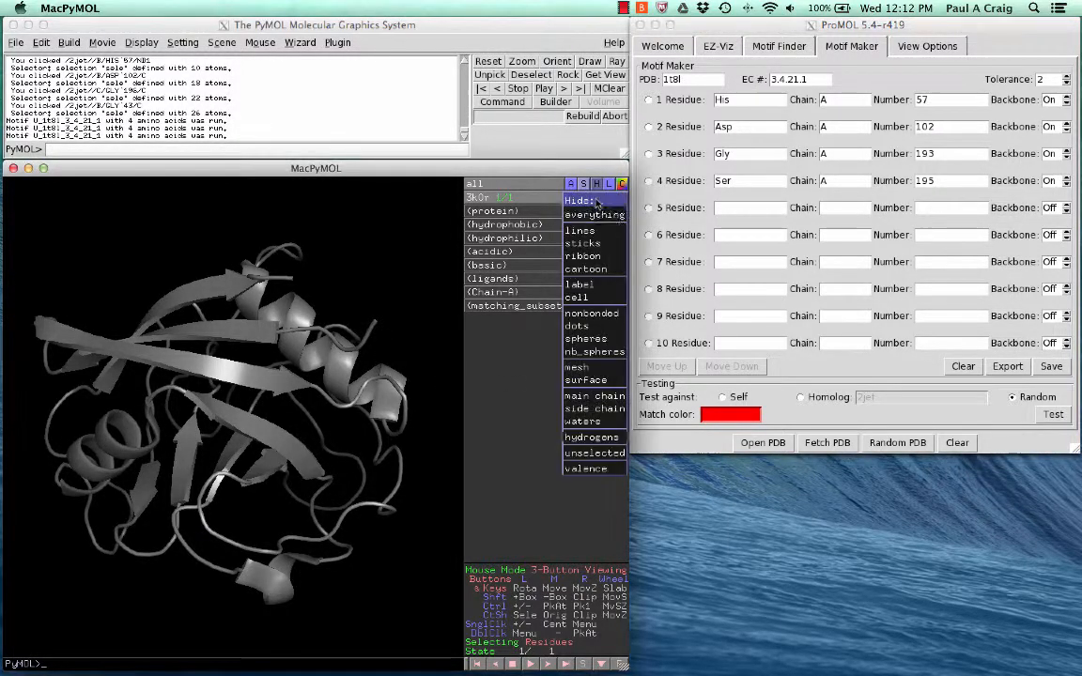
click(586, 270)
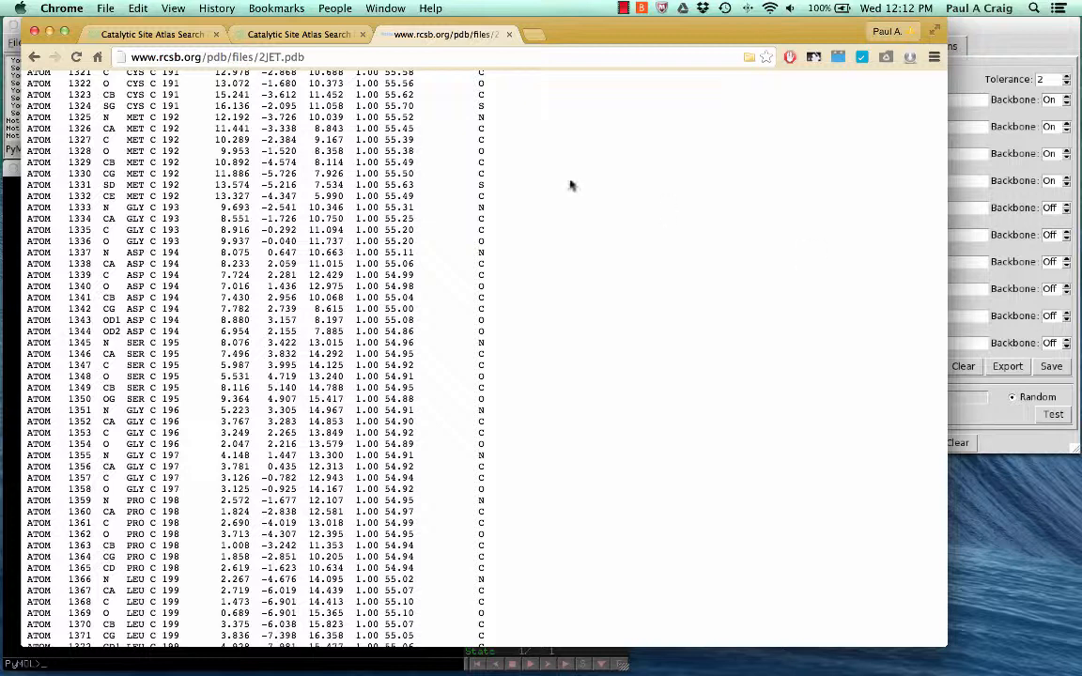
- Look up entry 3k0r in the RCSB Protein Data Bank and check its molecular description and EC number
click(34, 56)
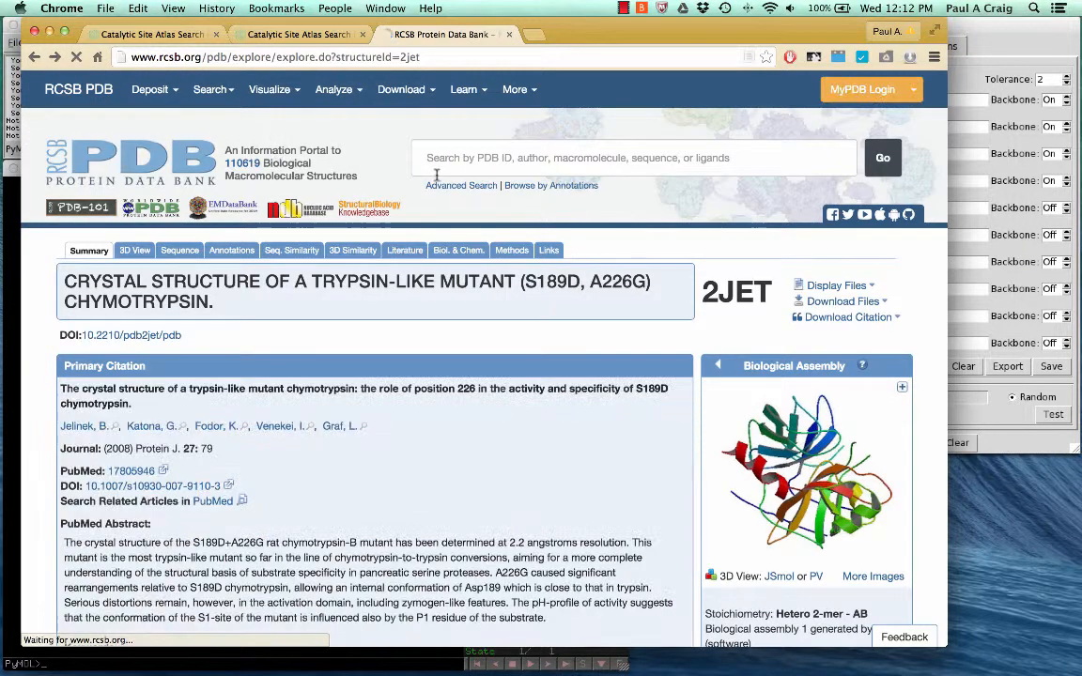
click(436, 162)
text(3k)
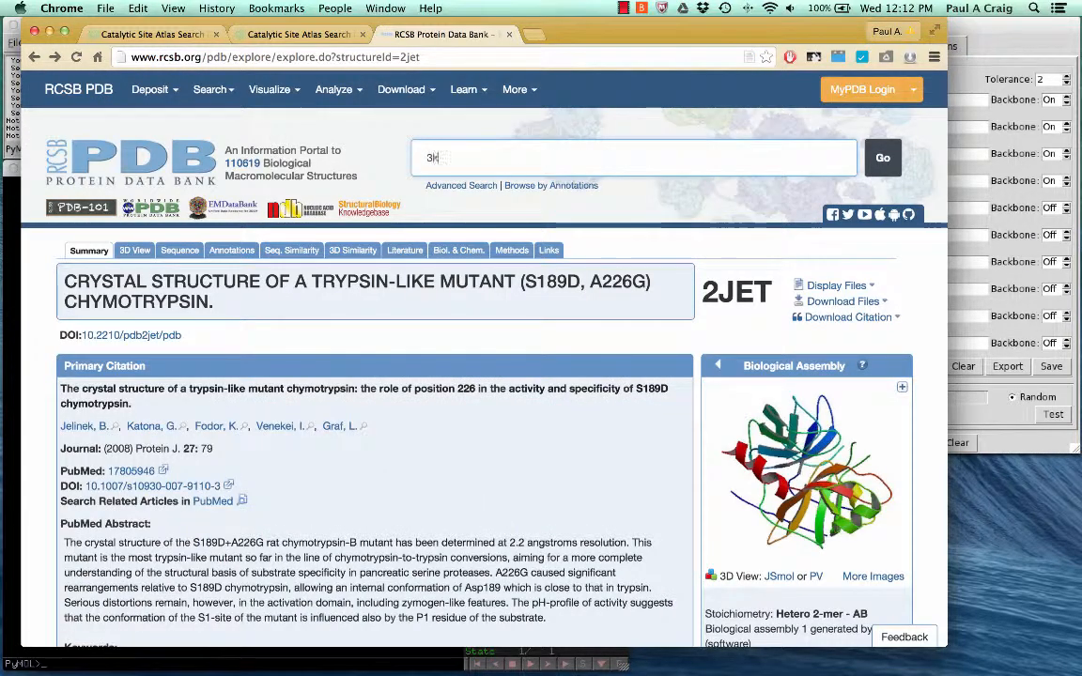
text(0r)
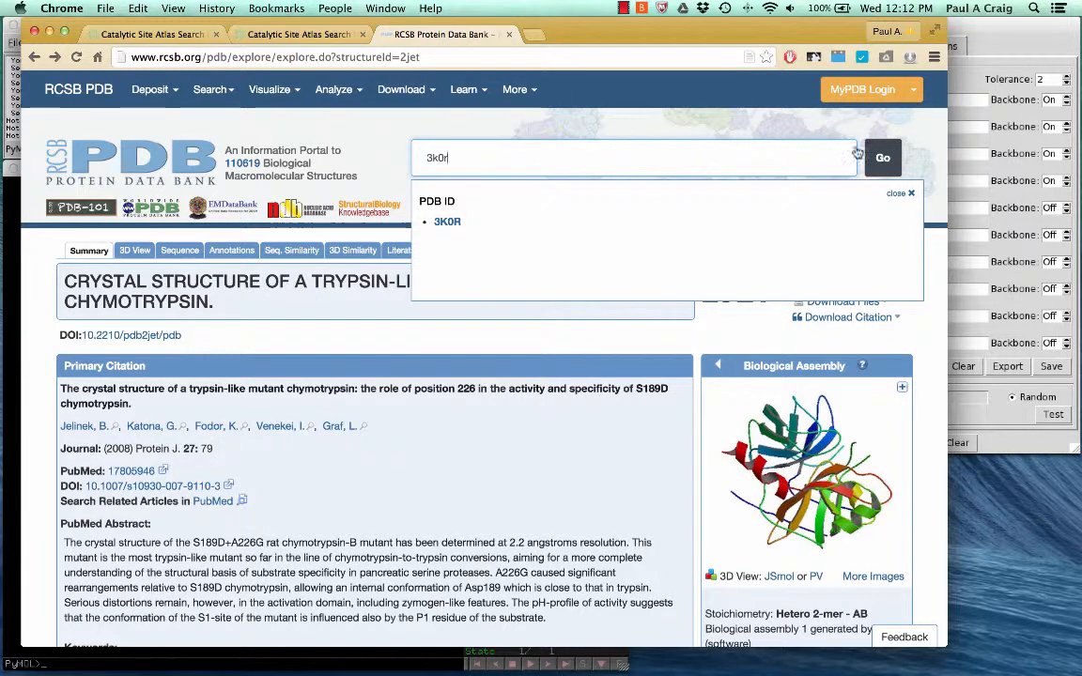
click(883, 160)
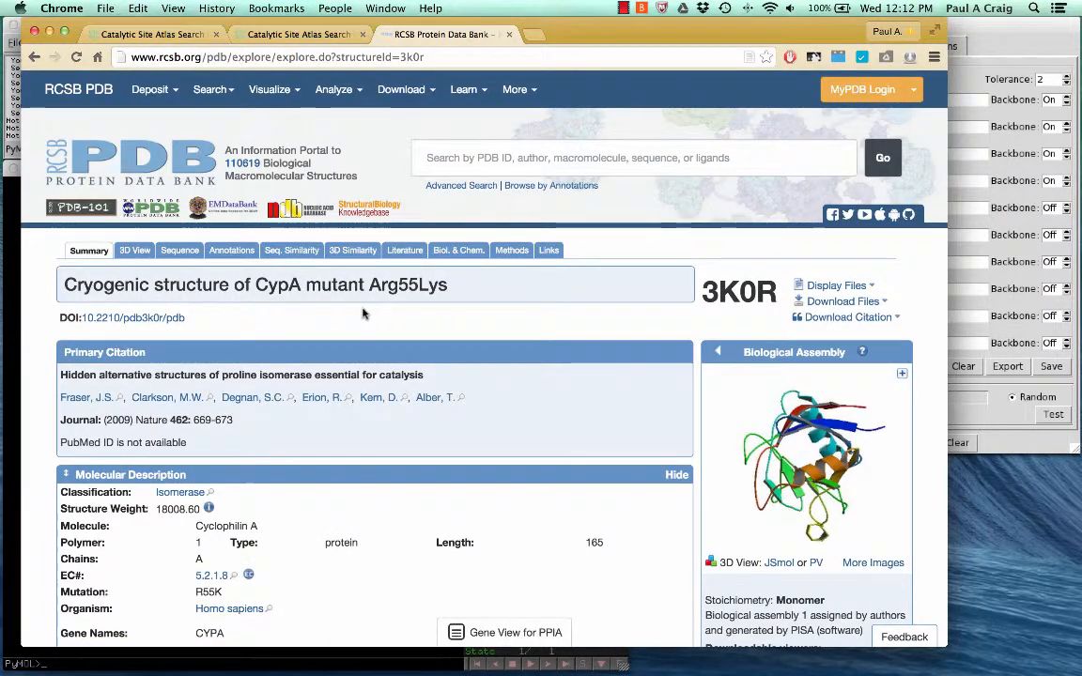
scroll(365, 315, down, 10)
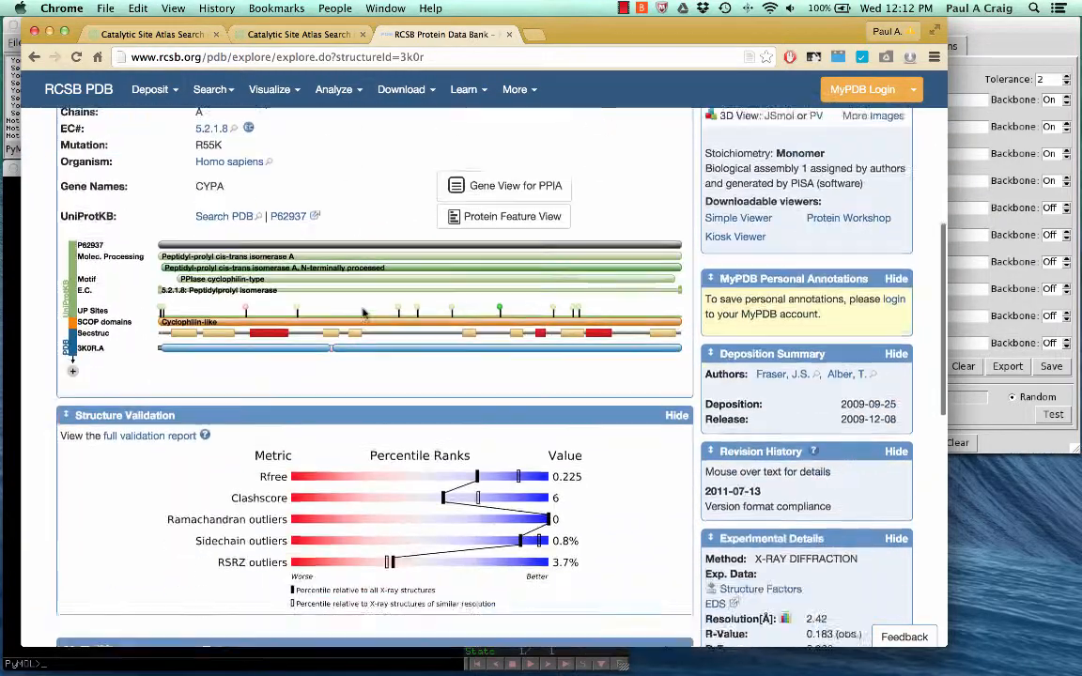
scroll(364, 315, up, 10)
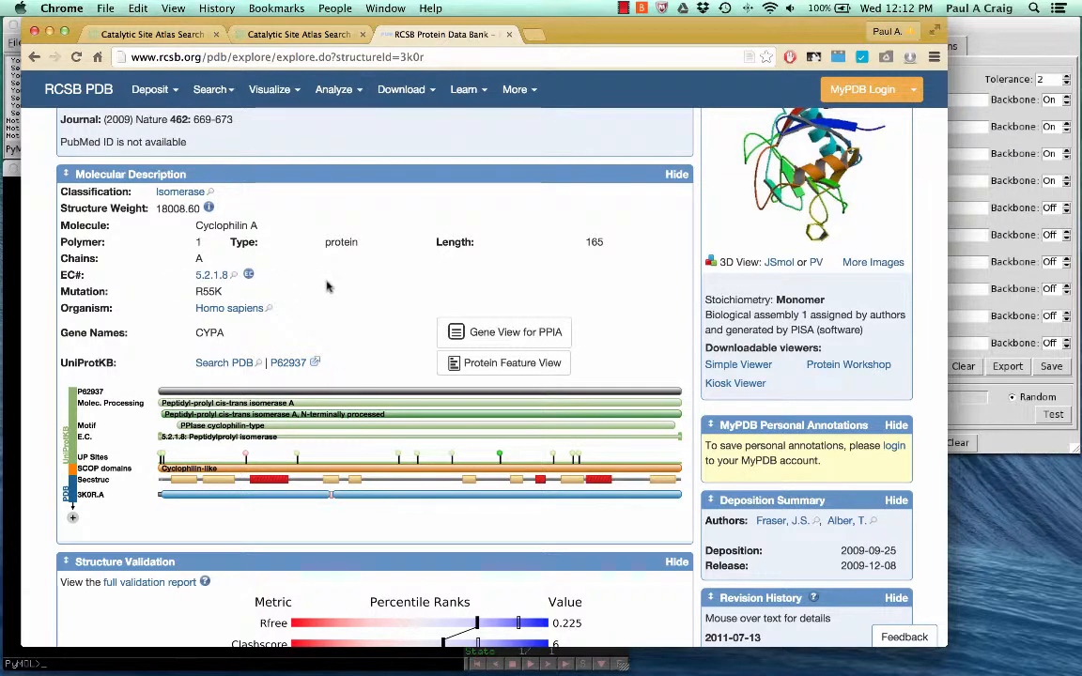
scroll(309, 272, up, 1)
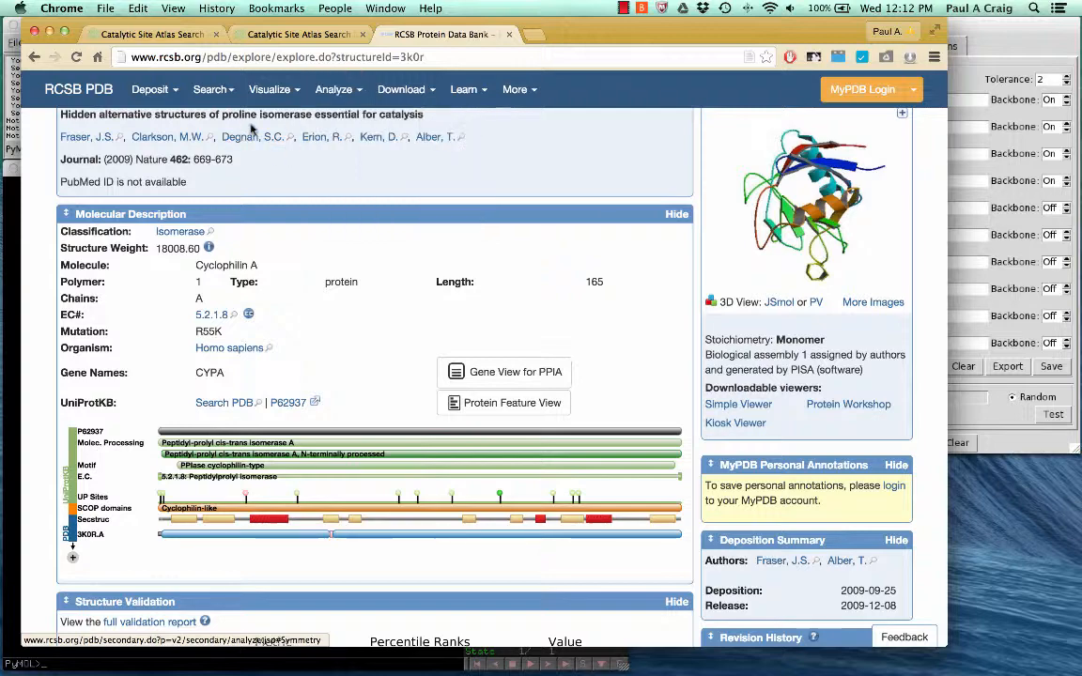
click(49, 34)
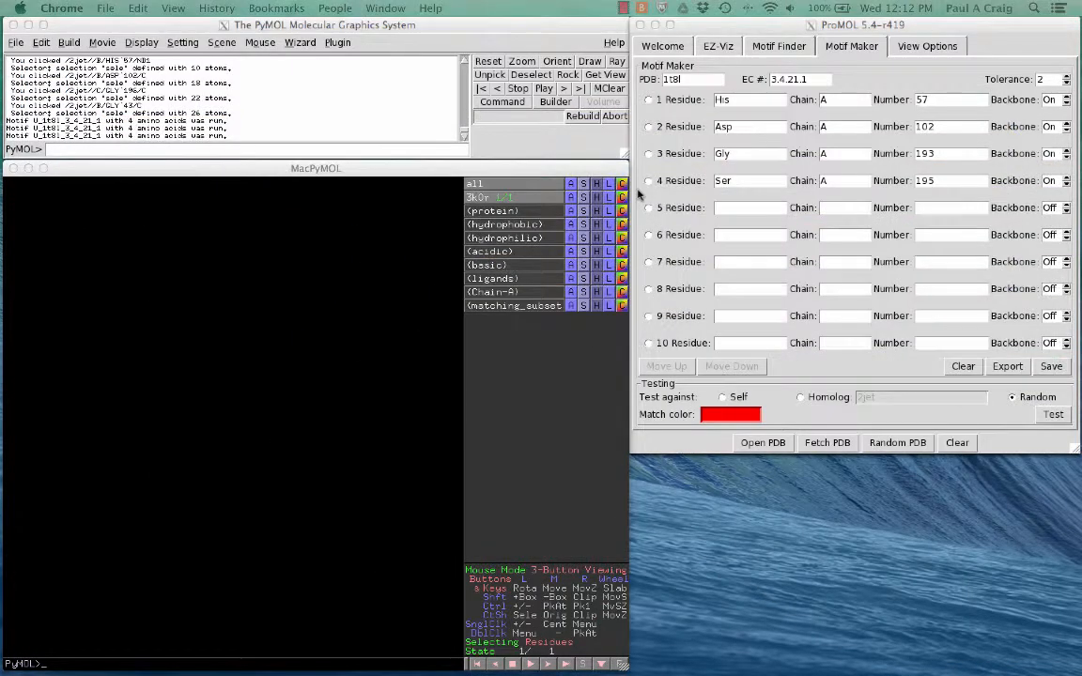
- Open the Motif Finder and list the Catalytic Site Atlas entries for EC 3.4.21.1 in a browser window visible below it
click(778, 47)
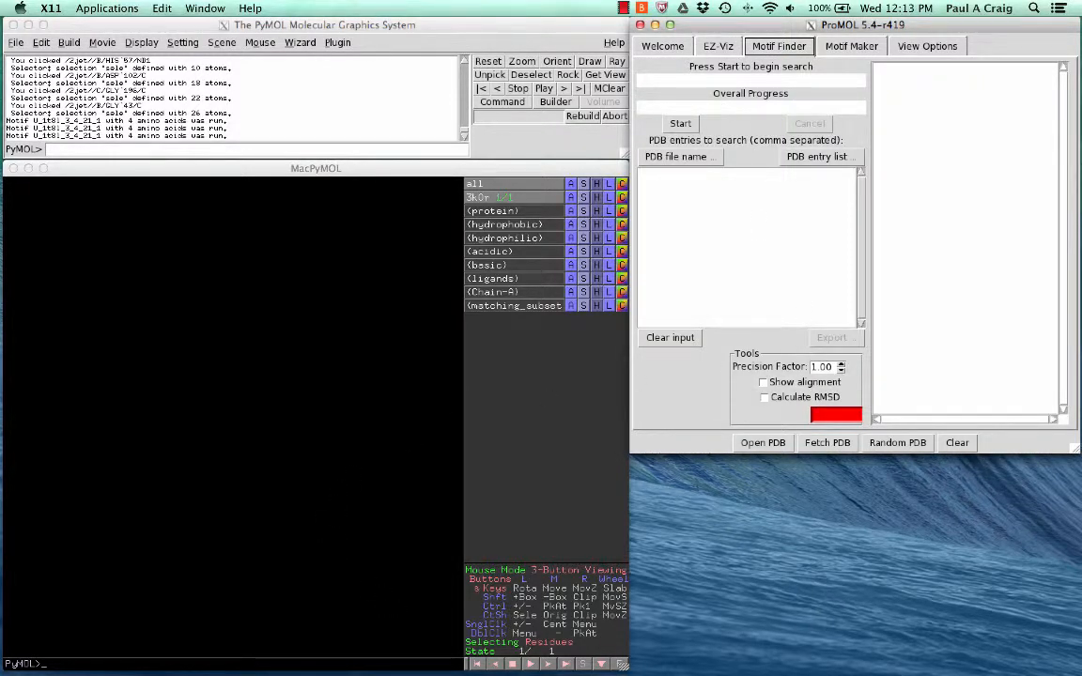
click(1079, 372)
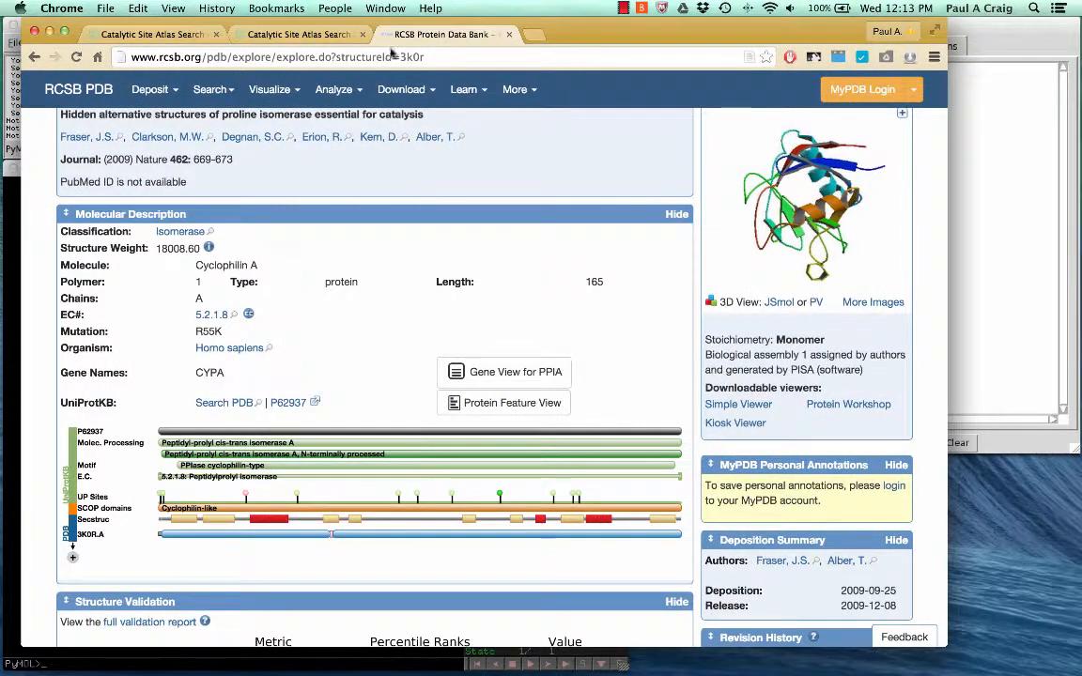
click(273, 33)
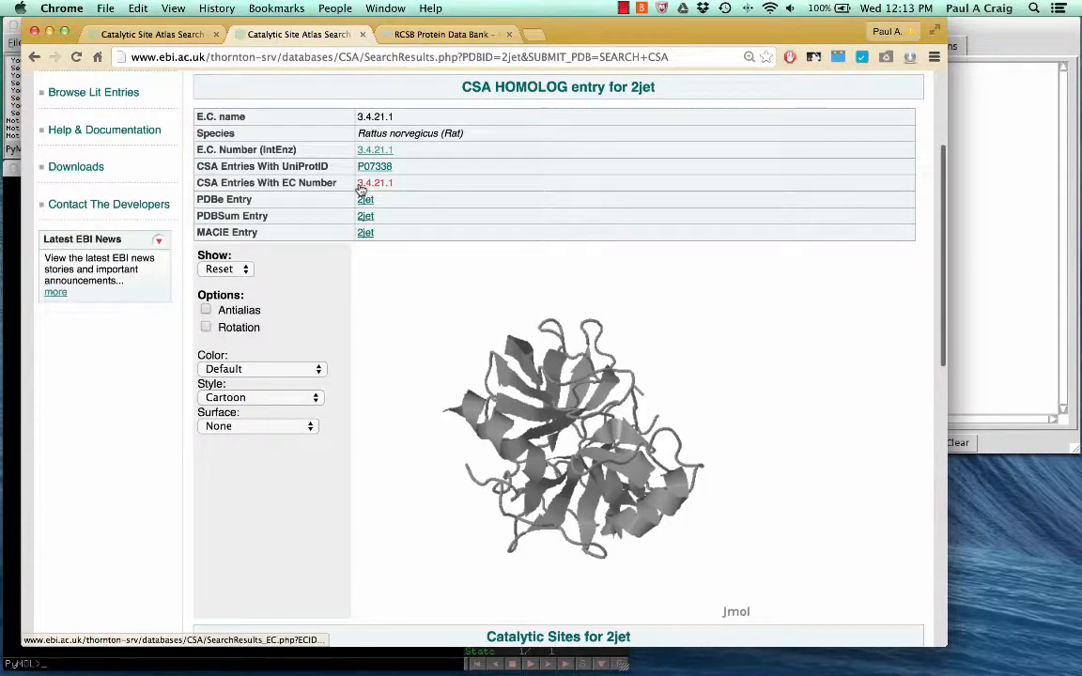
scroll(395, 266, up, 1)
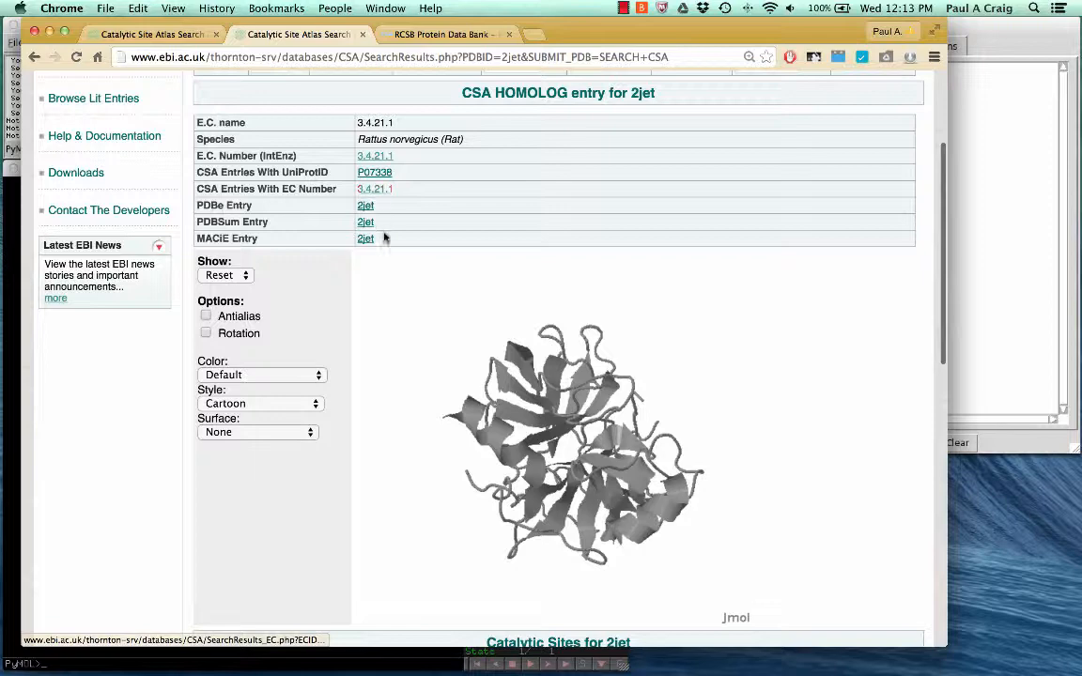
click(372, 189)
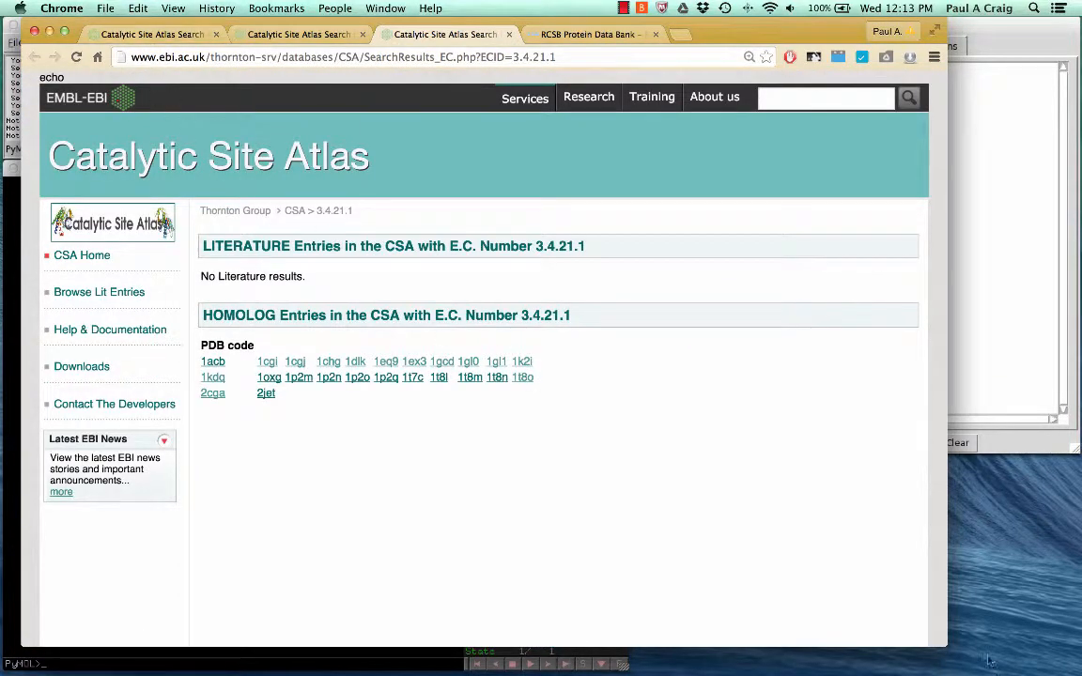
drag(76, 26, 607, 268)
click(603, 244)
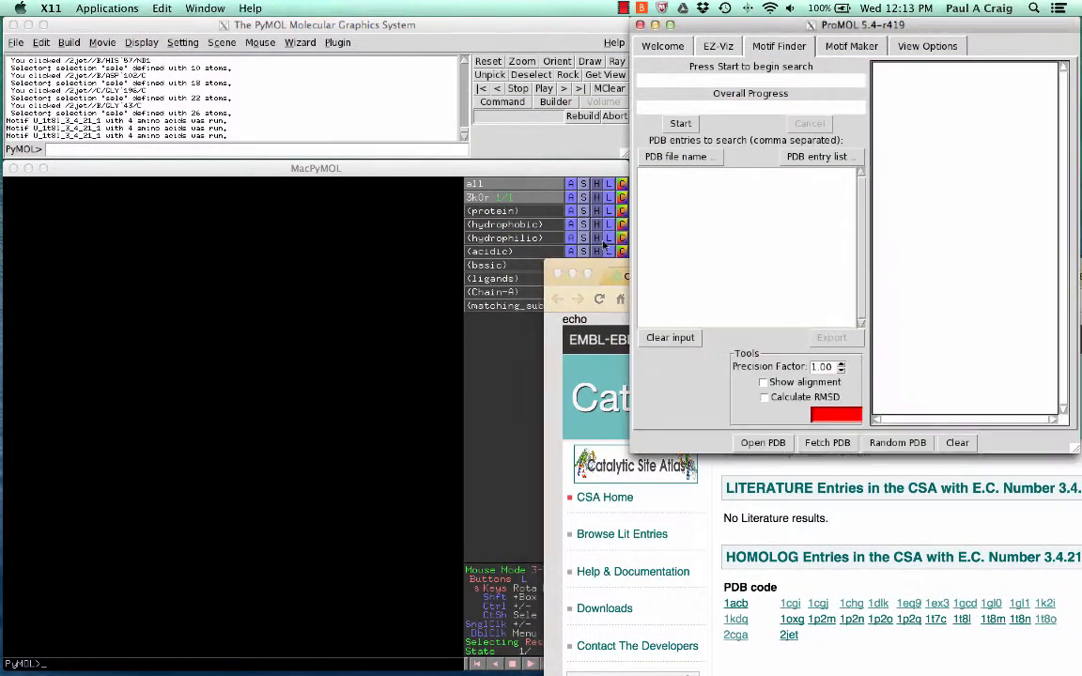
- Enter 1cgi, 1cgj, 1dlk, 1eq9, 1t7c, 1p2n as the PDB entries to search in the Motif Finder
click(369, 335)
click(664, 177)
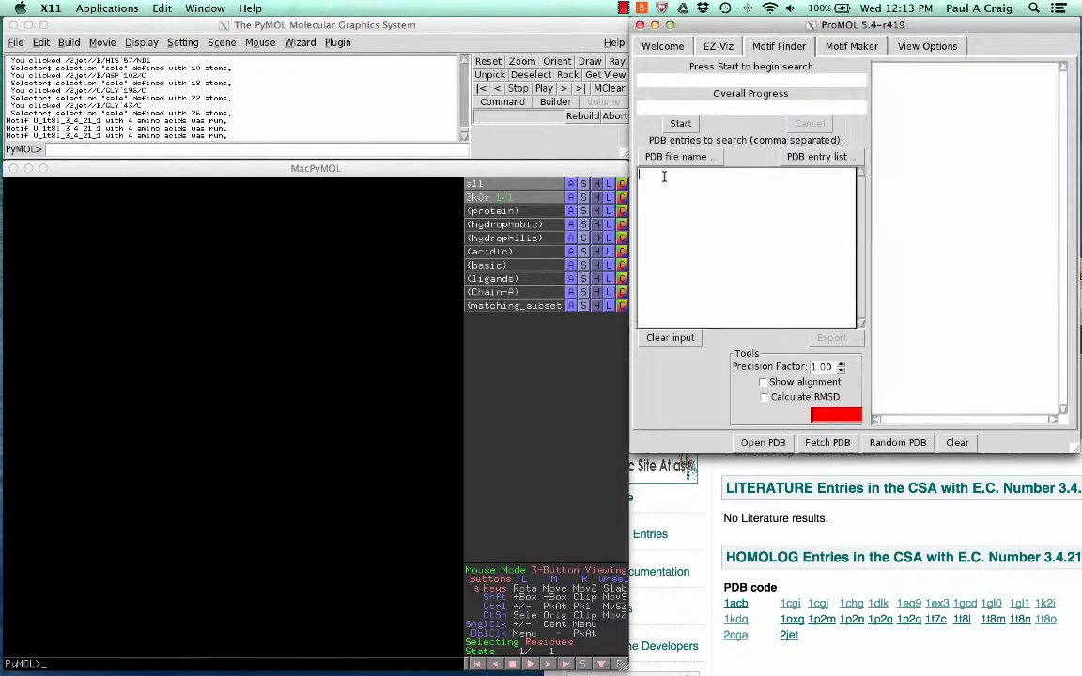
text(1cgi, 1)
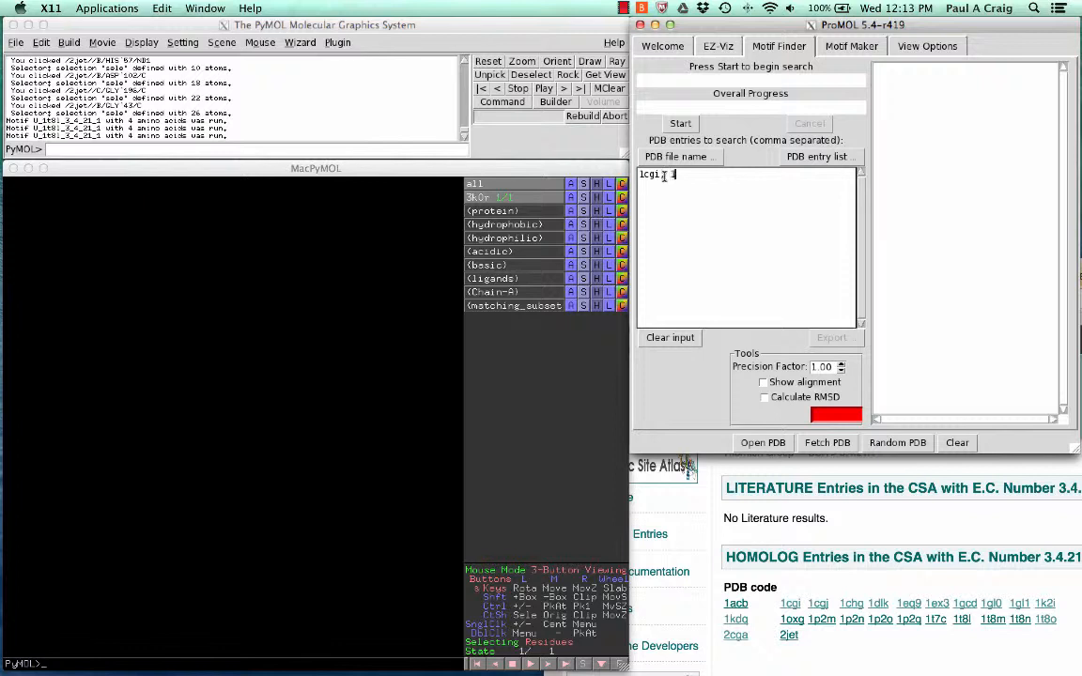
text(cgj, 1dlk, 1eq9, 1t7c, 1p2n)
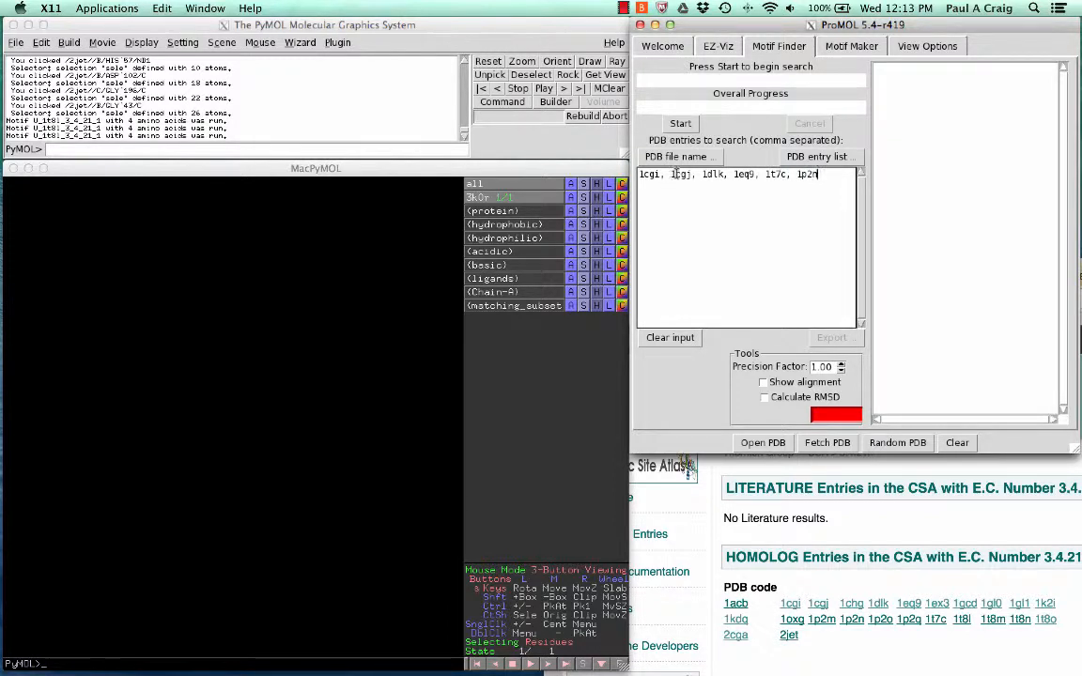
- Run the motif search with the User Motifs set, no RMSD calculation, and results limited to EC number 3.4.21.1
click(680, 126)
click(25, 62)
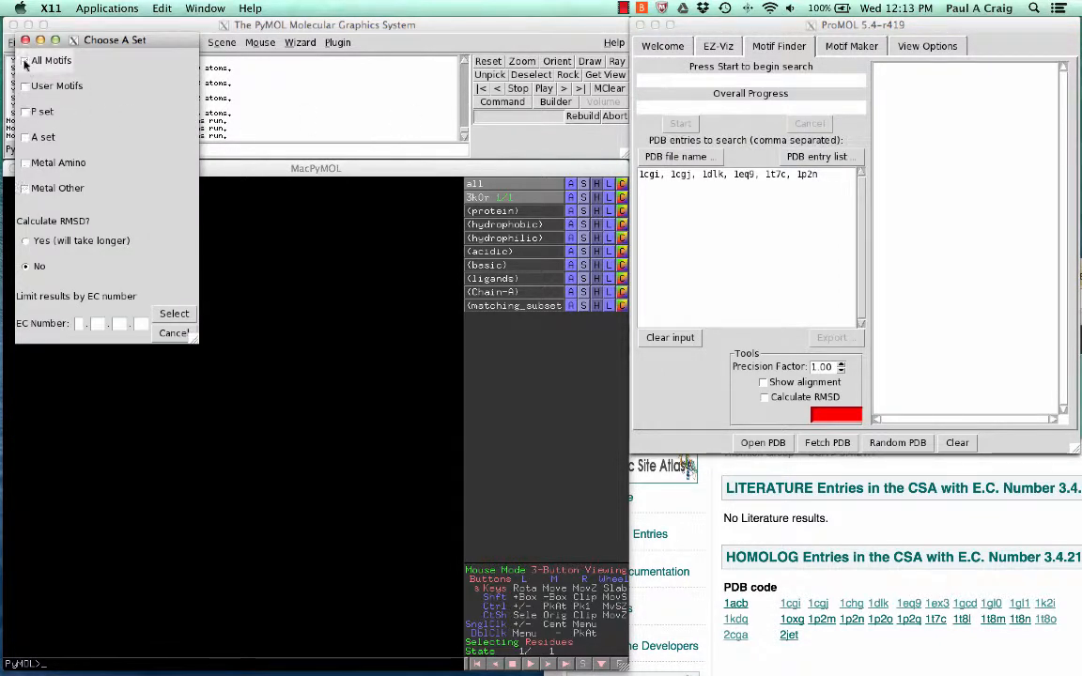
click(25, 188)
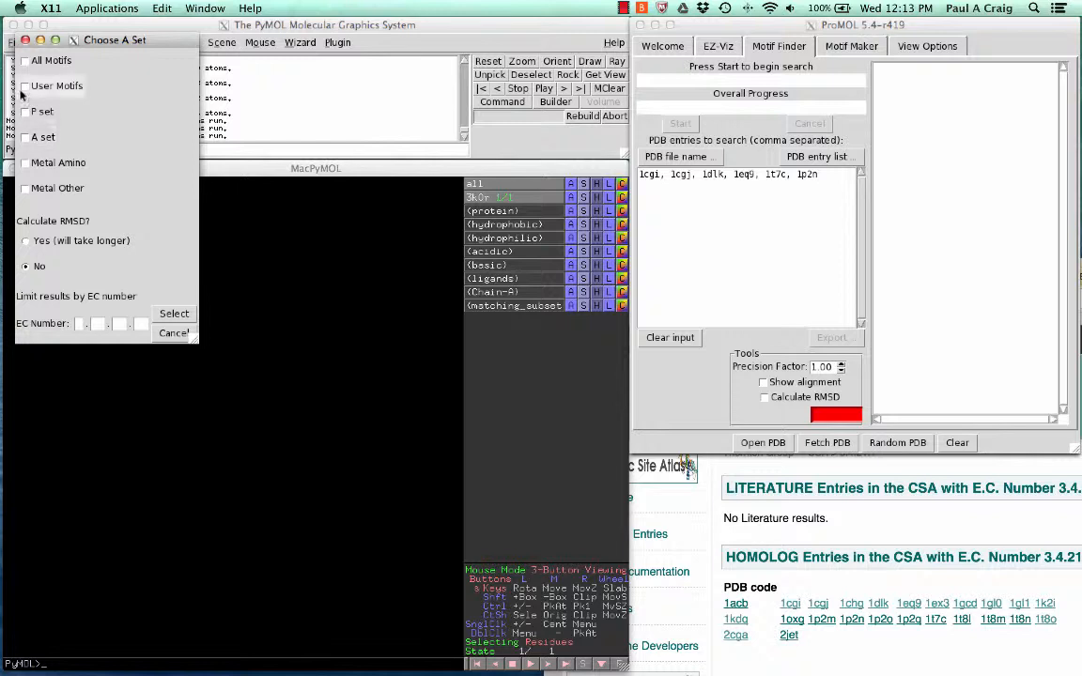
click(25, 87)
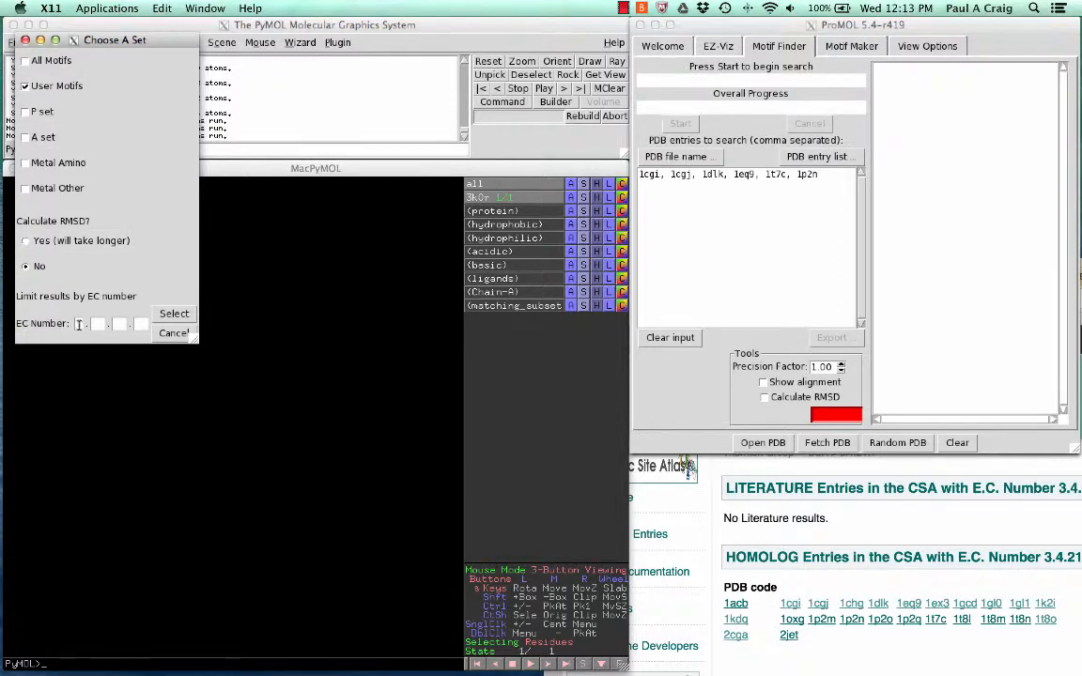
text(3)
click(98, 323)
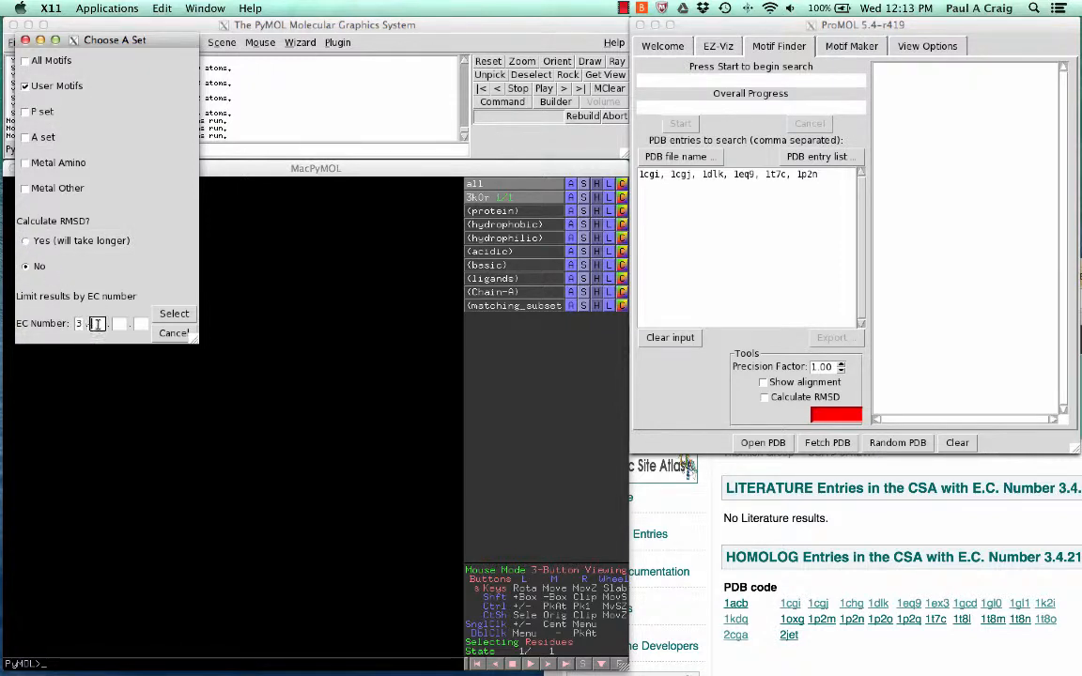
text(4)
click(118, 323)
text(21)
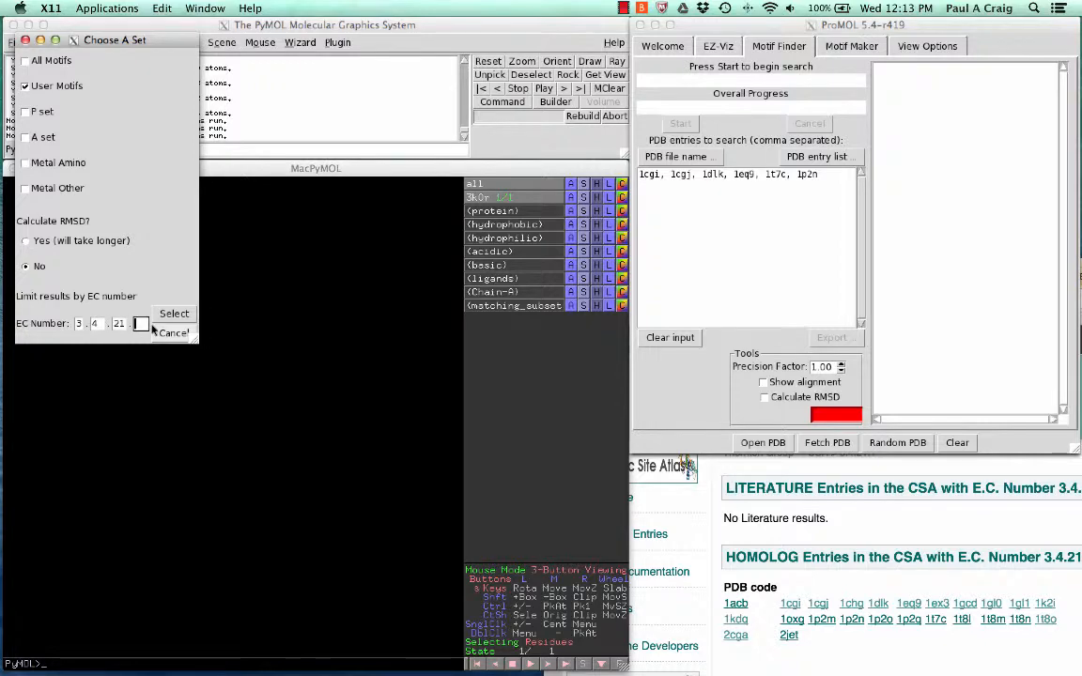
click(140, 323)
text(1)
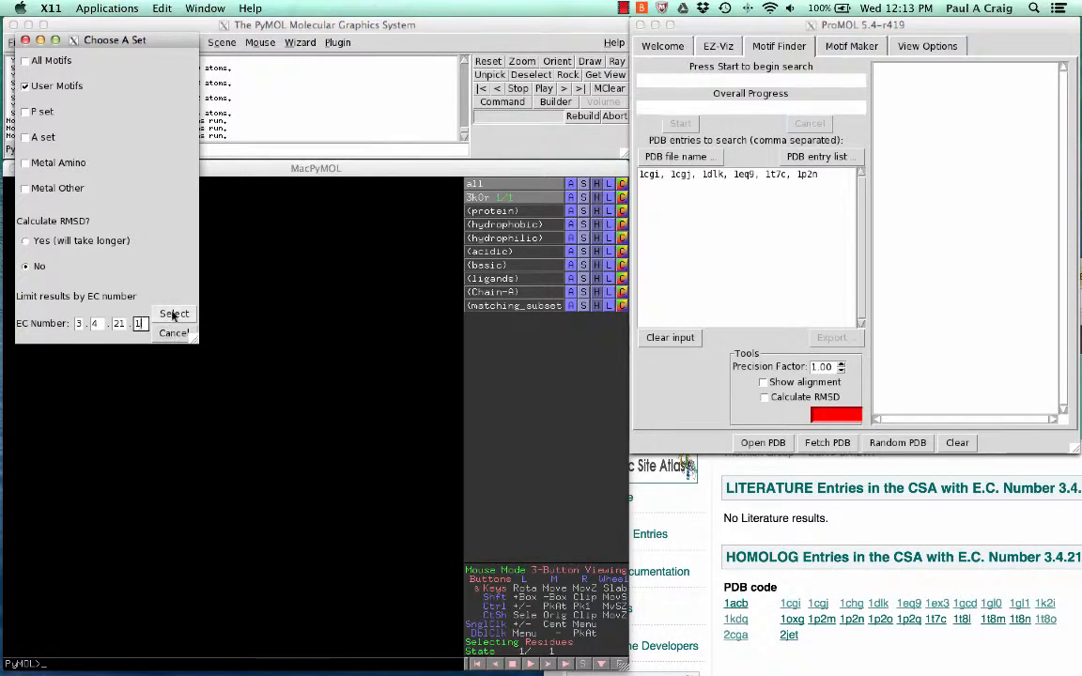
click(172, 314)
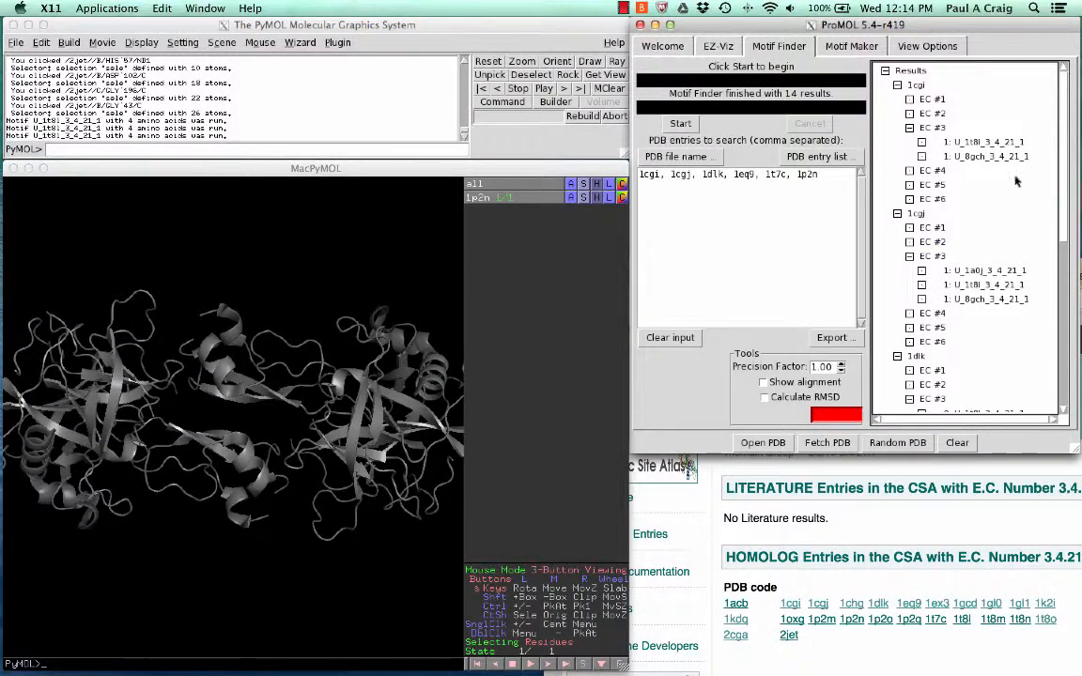
- Turn on Show alignment and display the U_1t8l_3_4_21_1 match for 1cgi
click(960, 142)
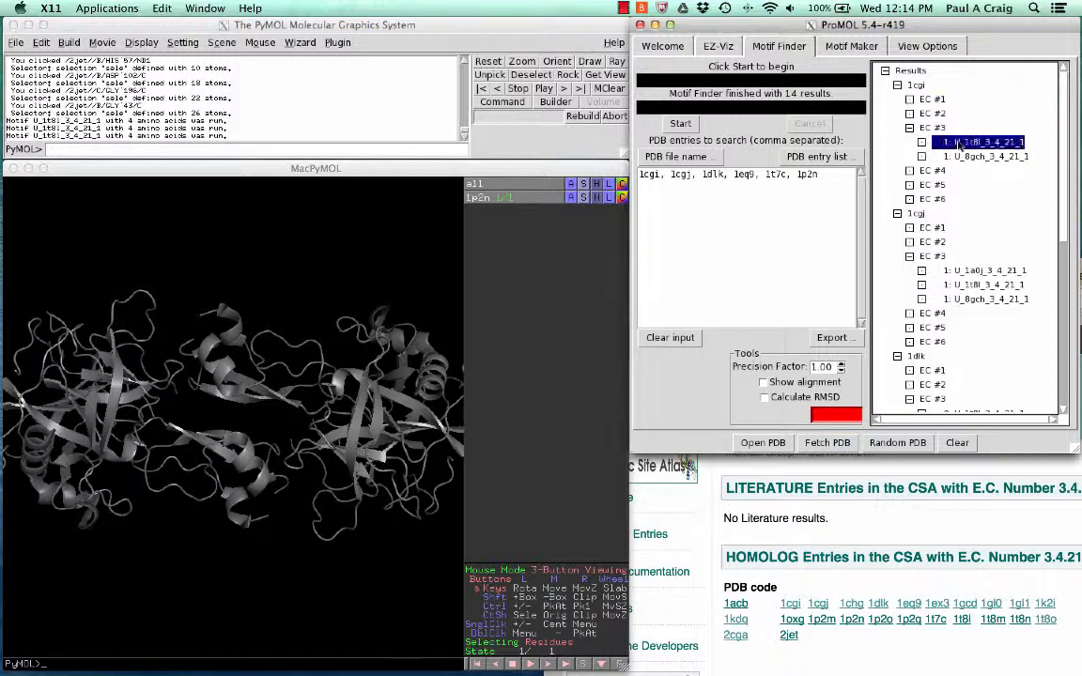
click(764, 382)
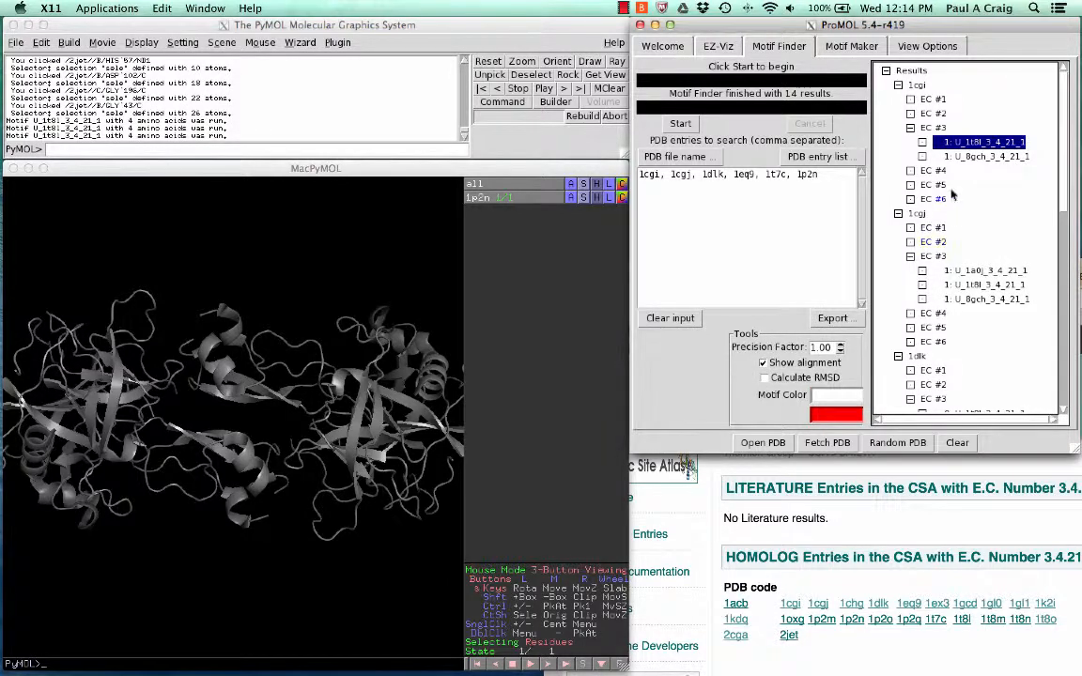
click(954, 143)
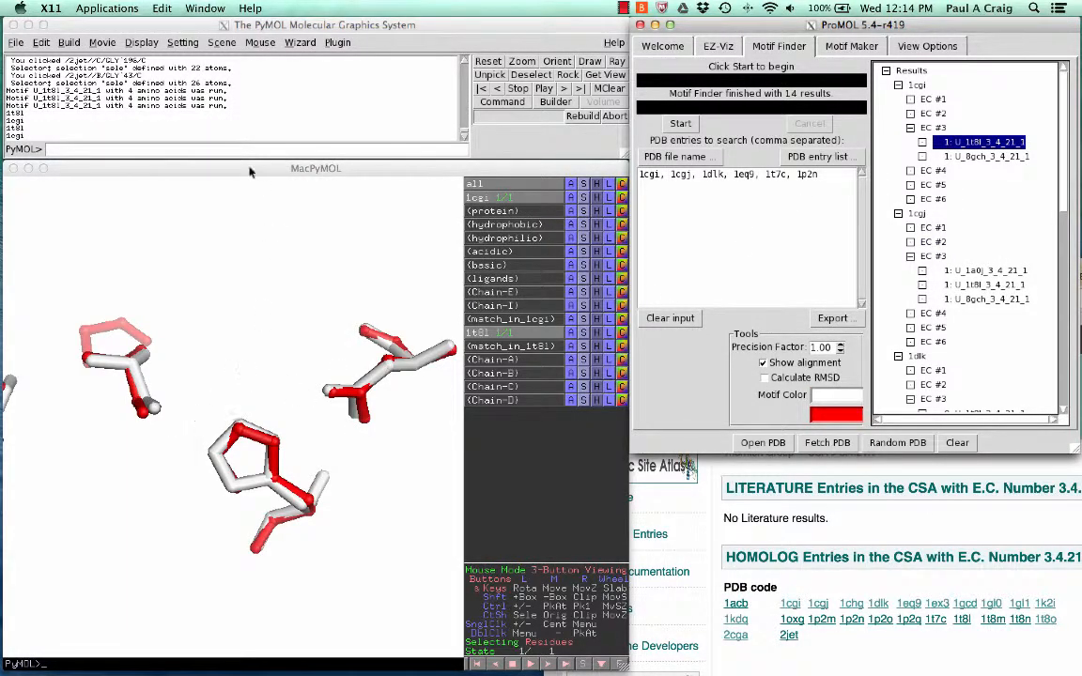
- Examine the aligned residues of 1cgi and 1t8l, identifying the unpaired 1cgi residue and the 1t8l histidine by selecting them
mouse_move(233, 168)
mouse_down()
mouse_move(261, 167)
mouse_move(236, 171)
mouse_up()
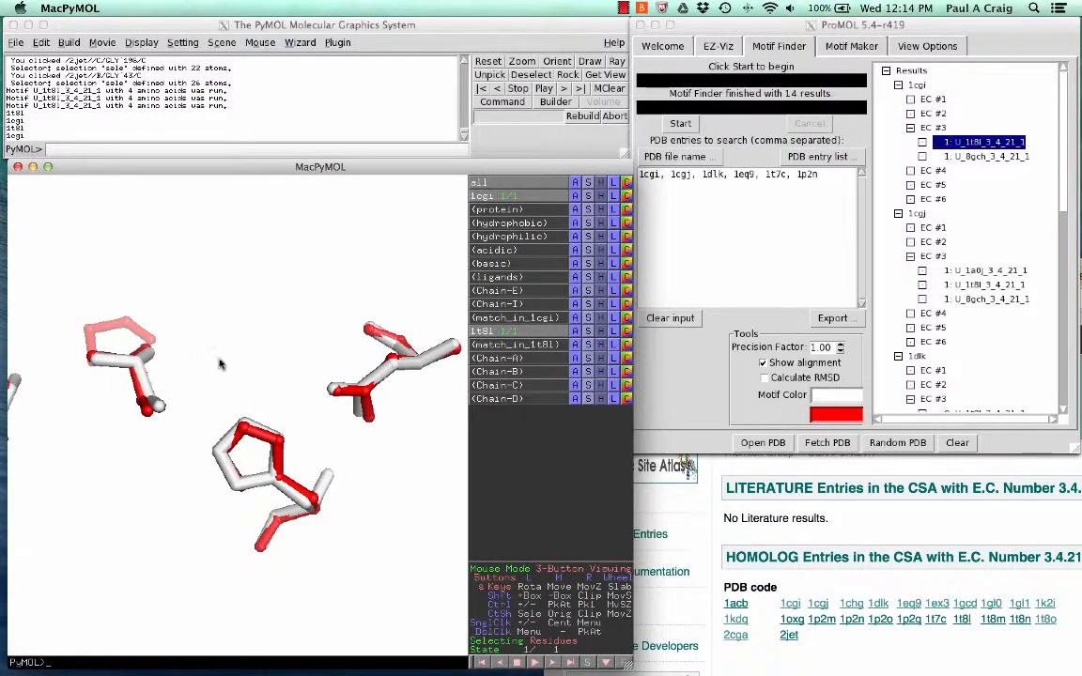
drag(193, 329, 205, 387)
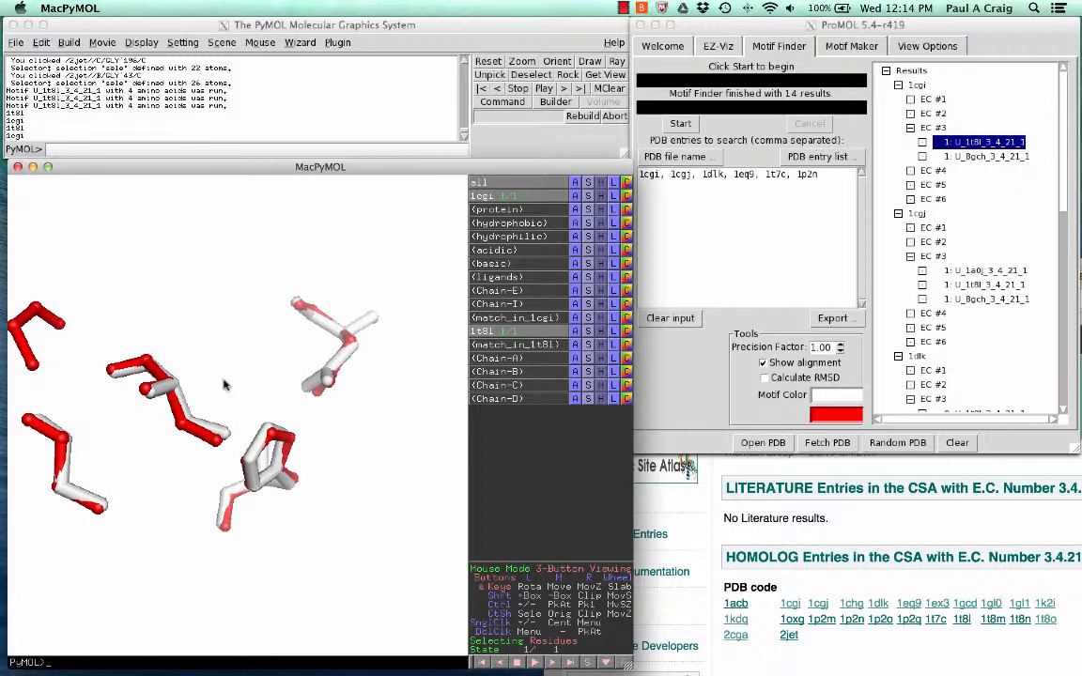
middle_drag(209, 390, 244, 393)
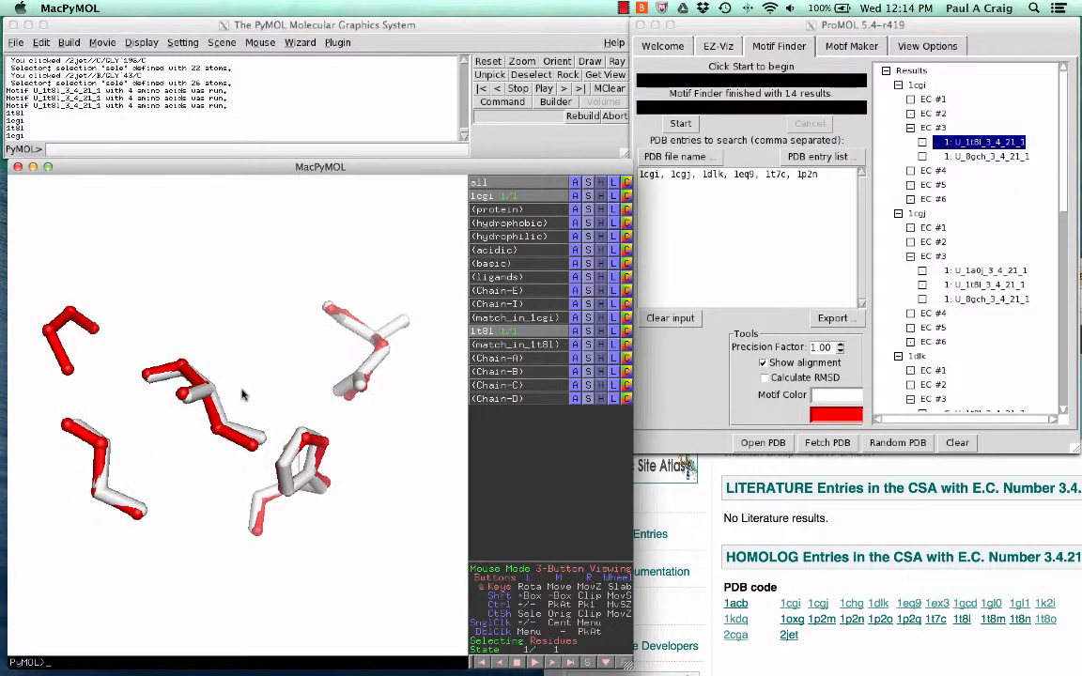
click(68, 324)
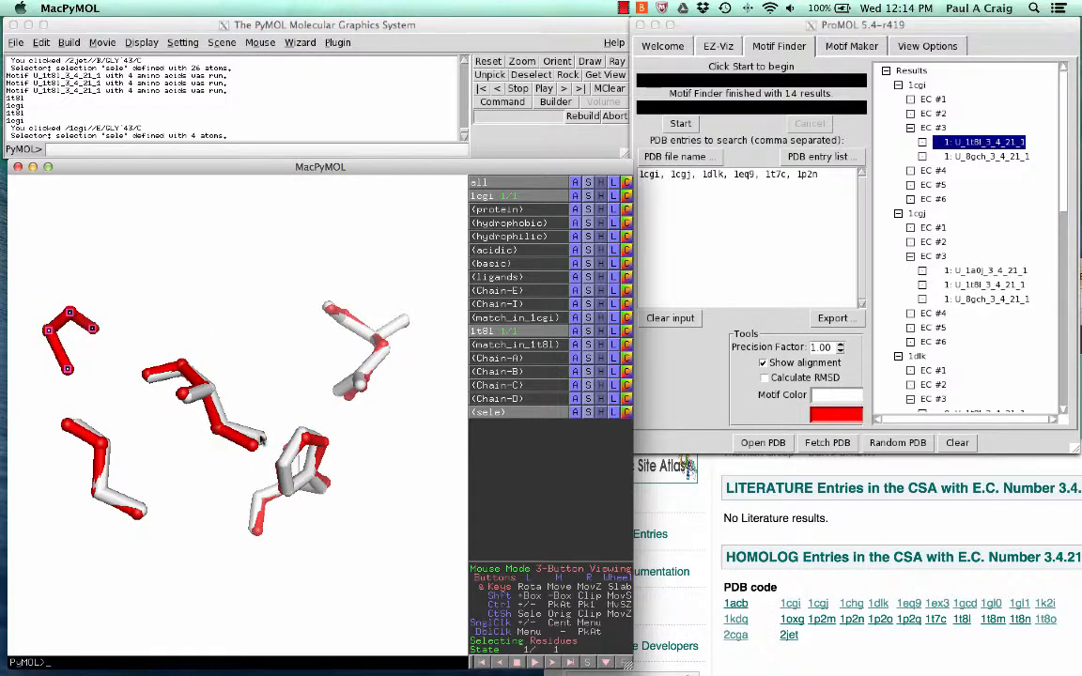
click(288, 478)
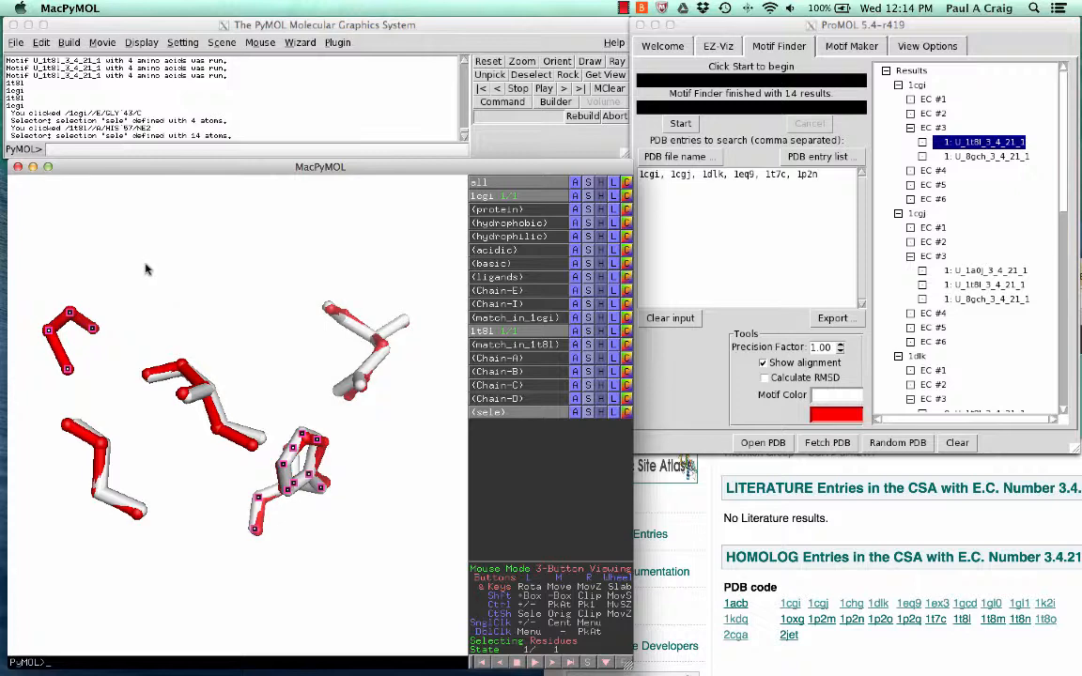
drag(226, 324, 181, 336)
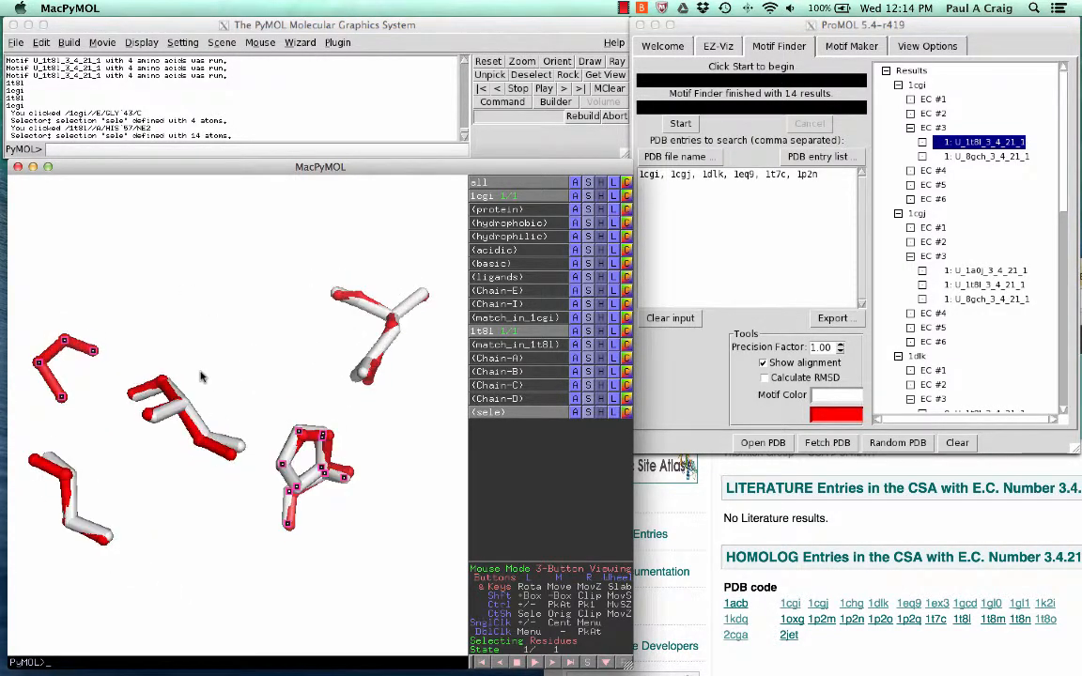
- Display the alignment of the U_1t8l_3_4_21_1 match for 1cgj
click(986, 289)
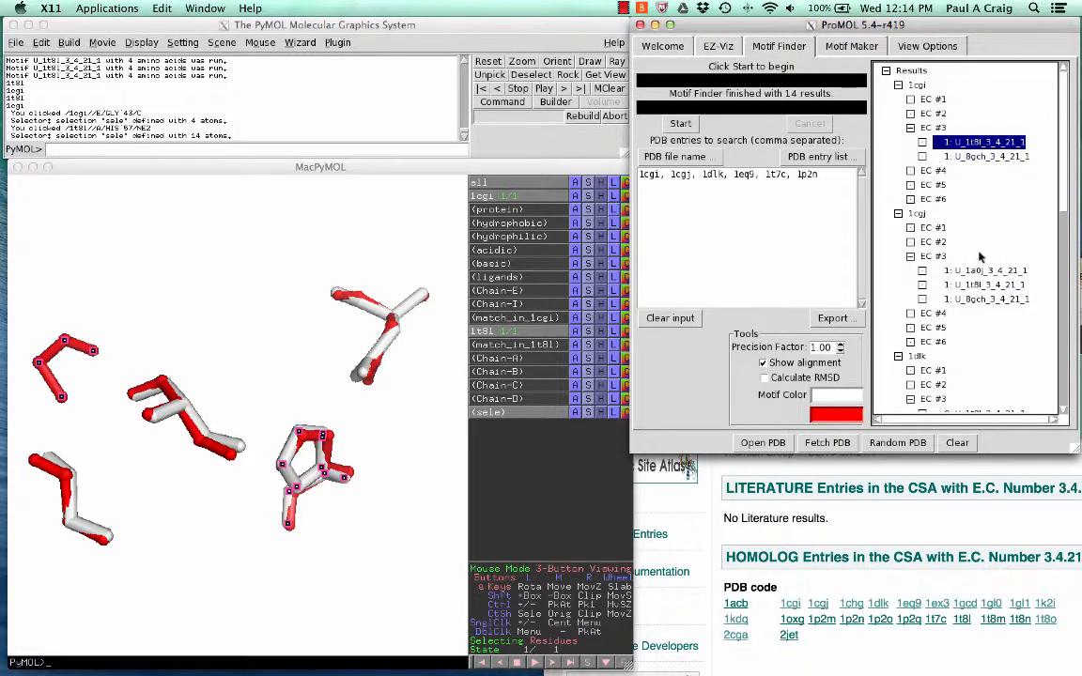
click(957, 286)
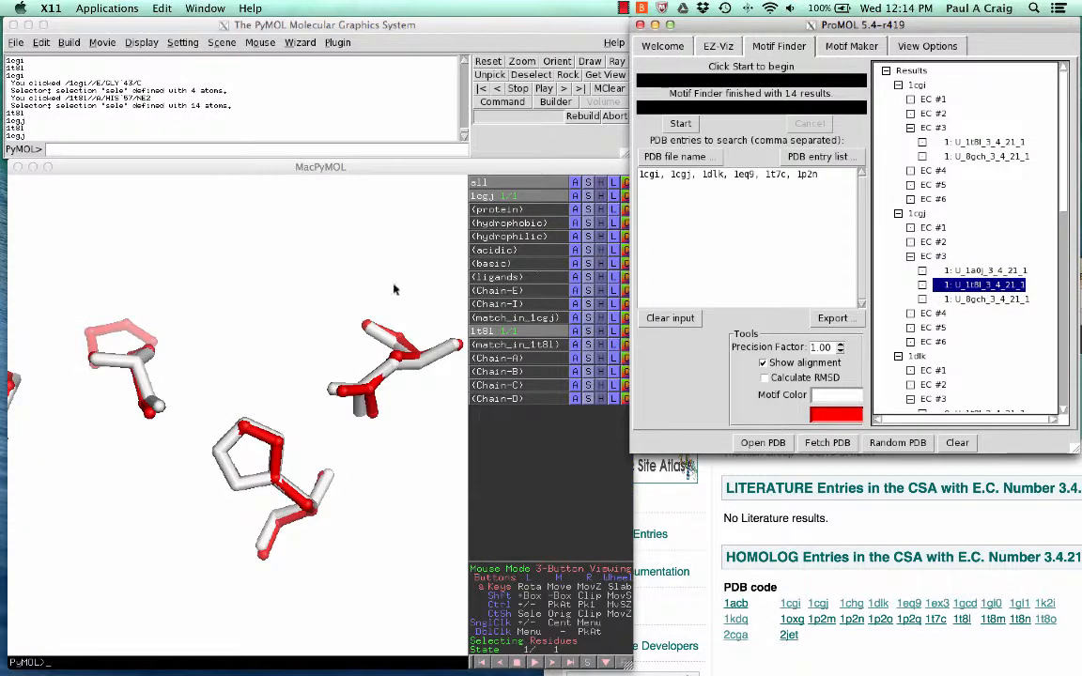
- Inspect the 1cgj alignment from another angle, and display and examine the U_1t8l_3_4_21_1 match for 1dlk
drag(203, 365, 234, 352)
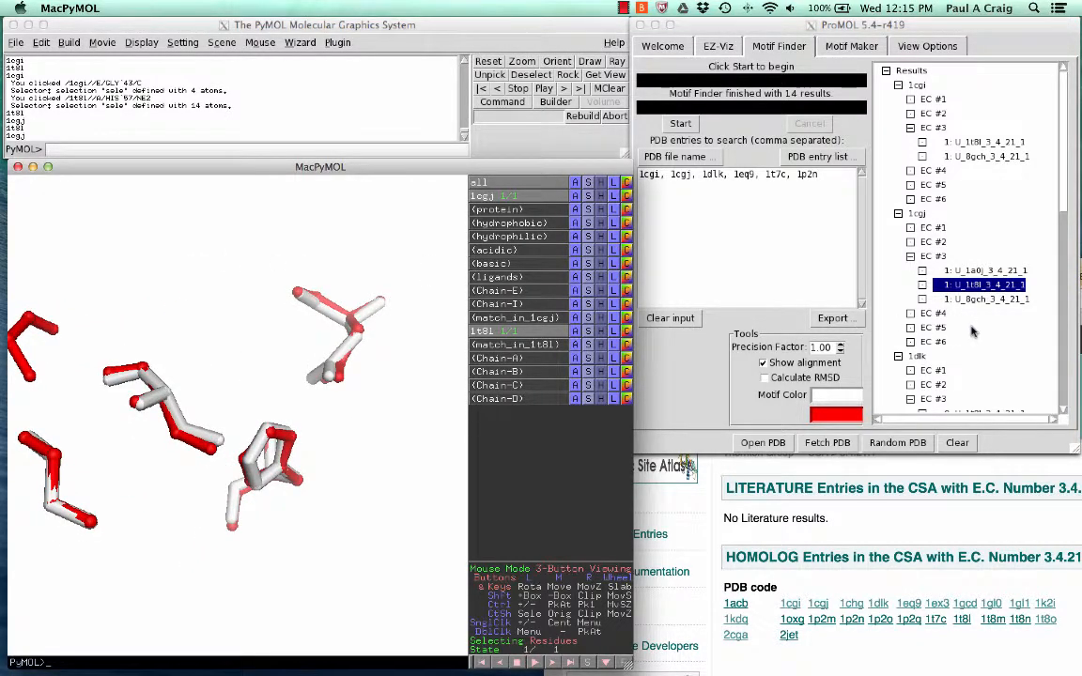
scroll(971, 330, down, 5)
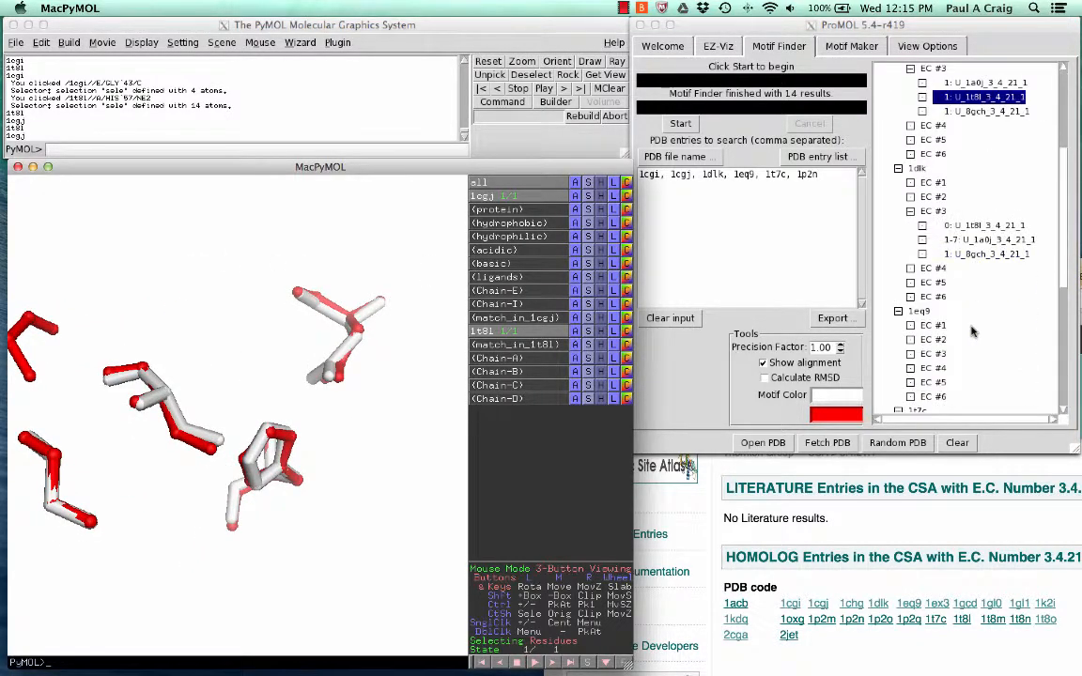
click(959, 229)
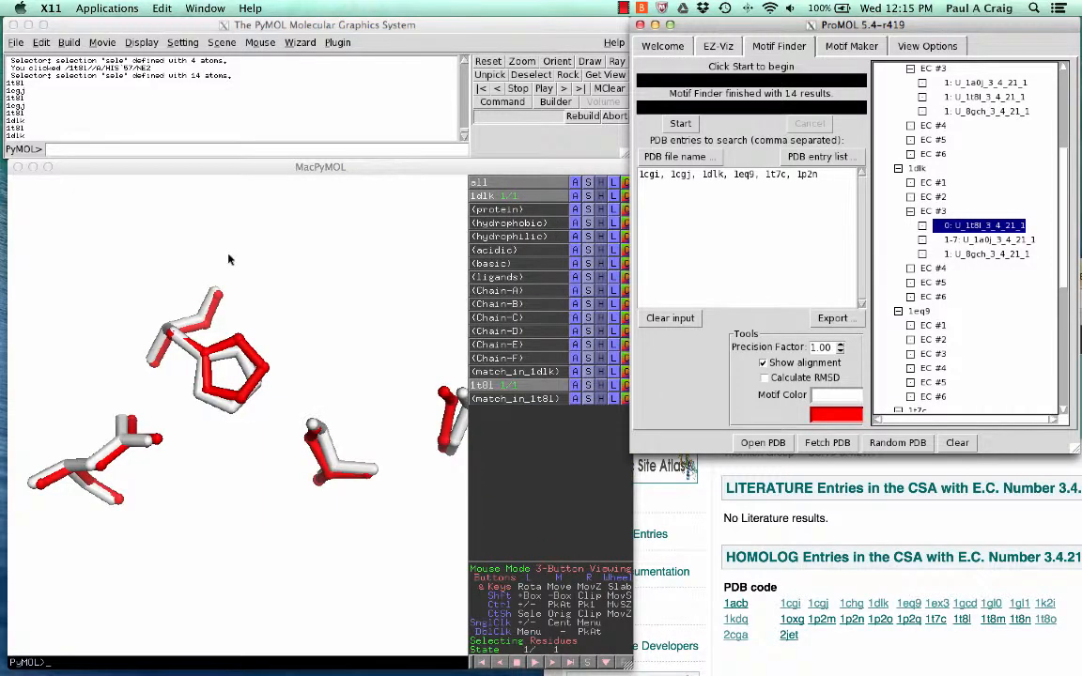
drag(237, 441, 267, 499)
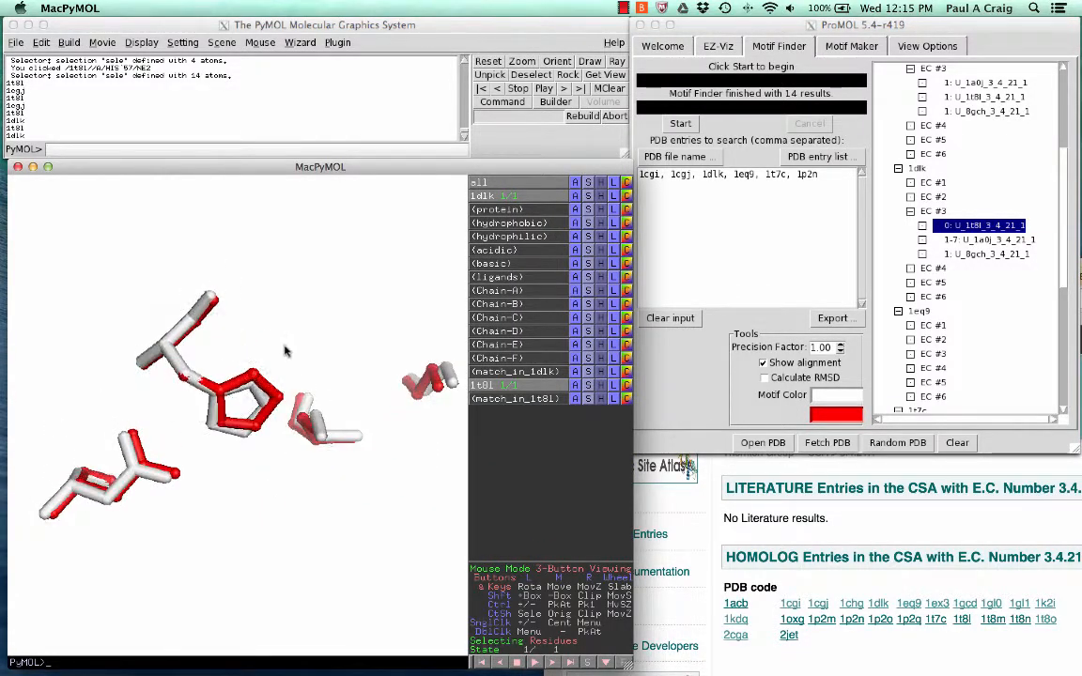
drag(287, 352, 237, 357)
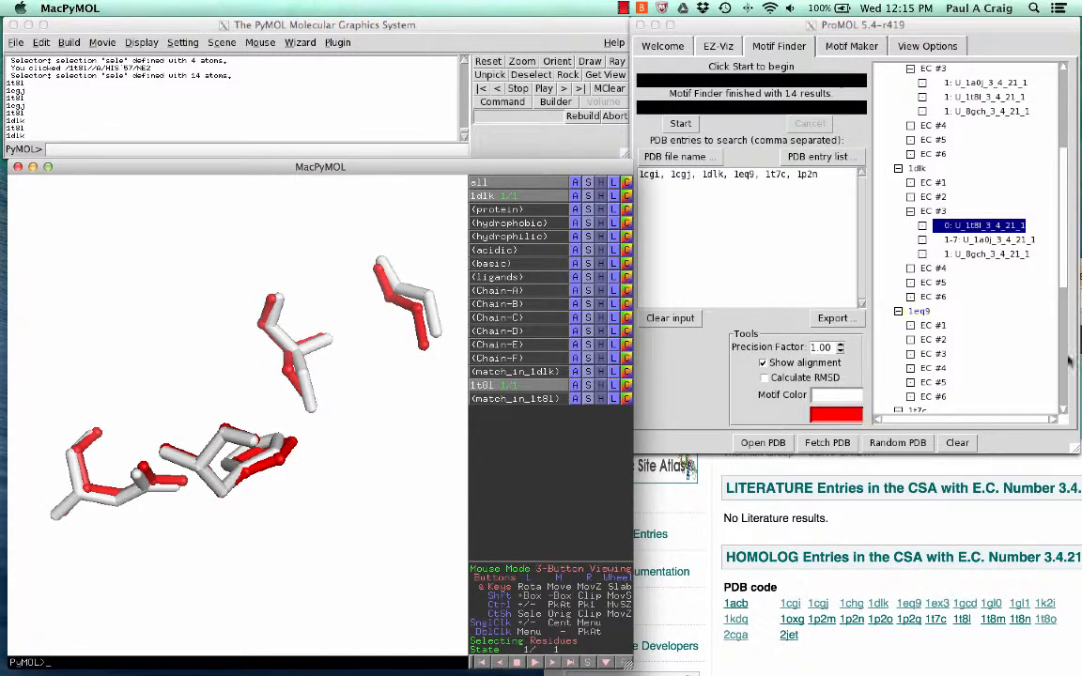
- Display the U_1t8l_3_4_21_1 alignment for 1t7c and identify its histidine and serine residues by selecting them
scroll(976, 342, down, 5)
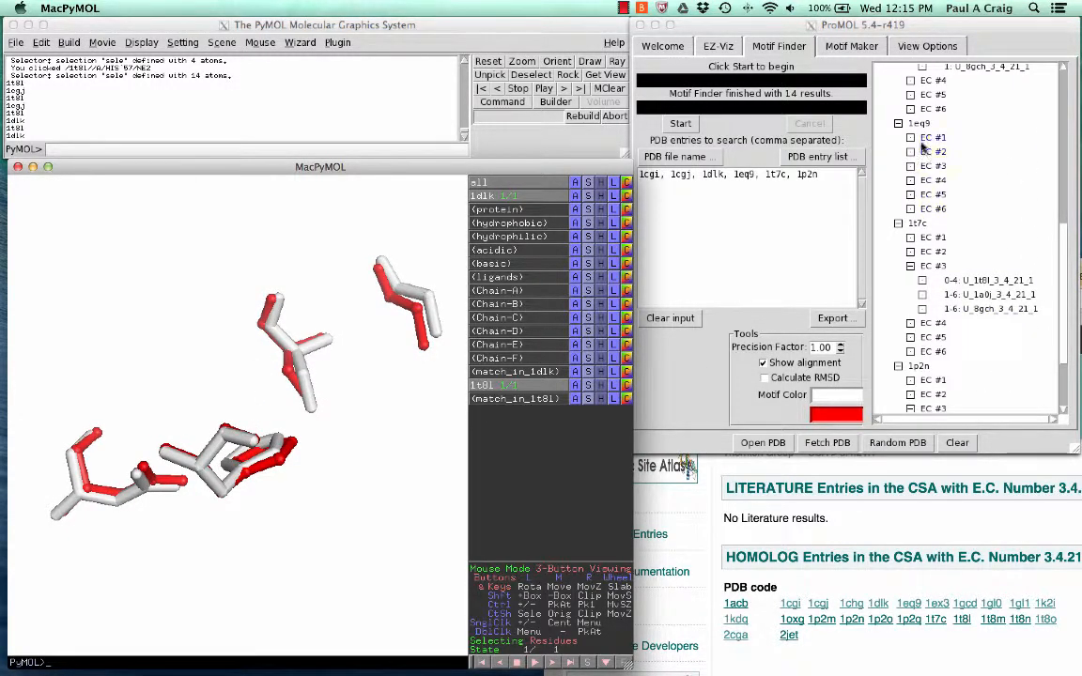
click(986, 280)
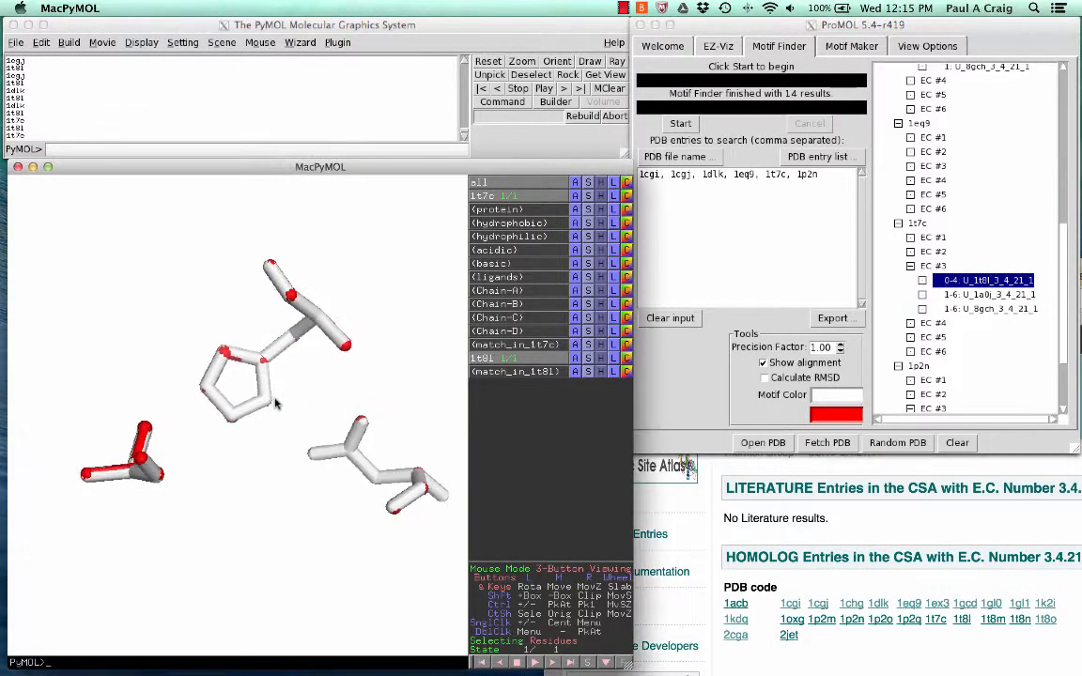
drag(275, 404, 203, 398)
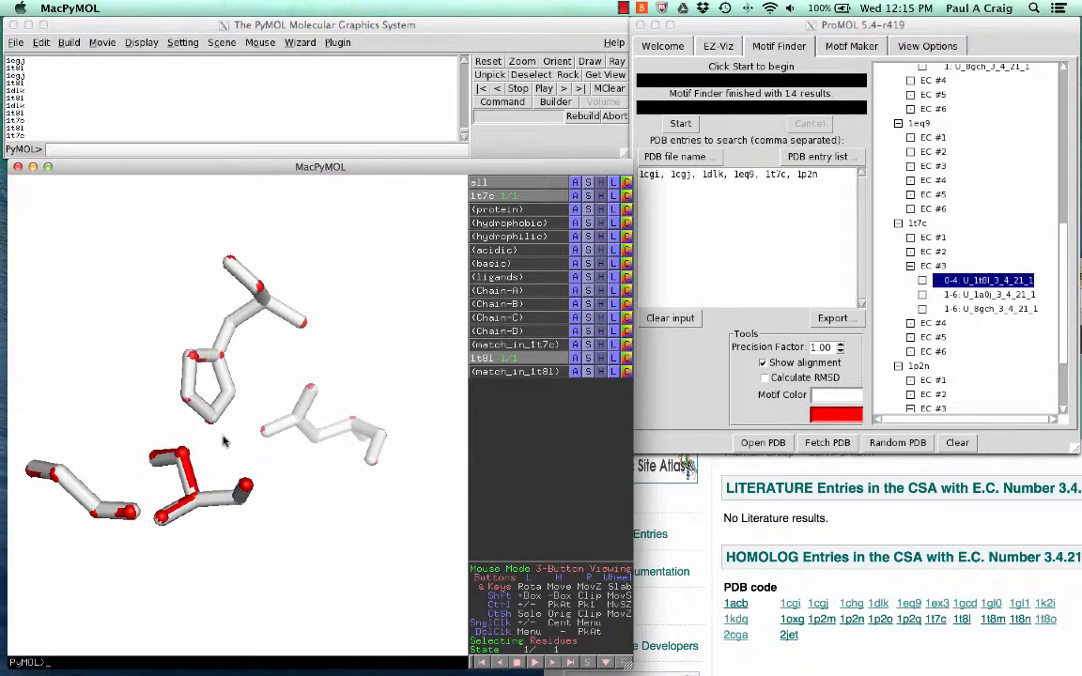
click(230, 323)
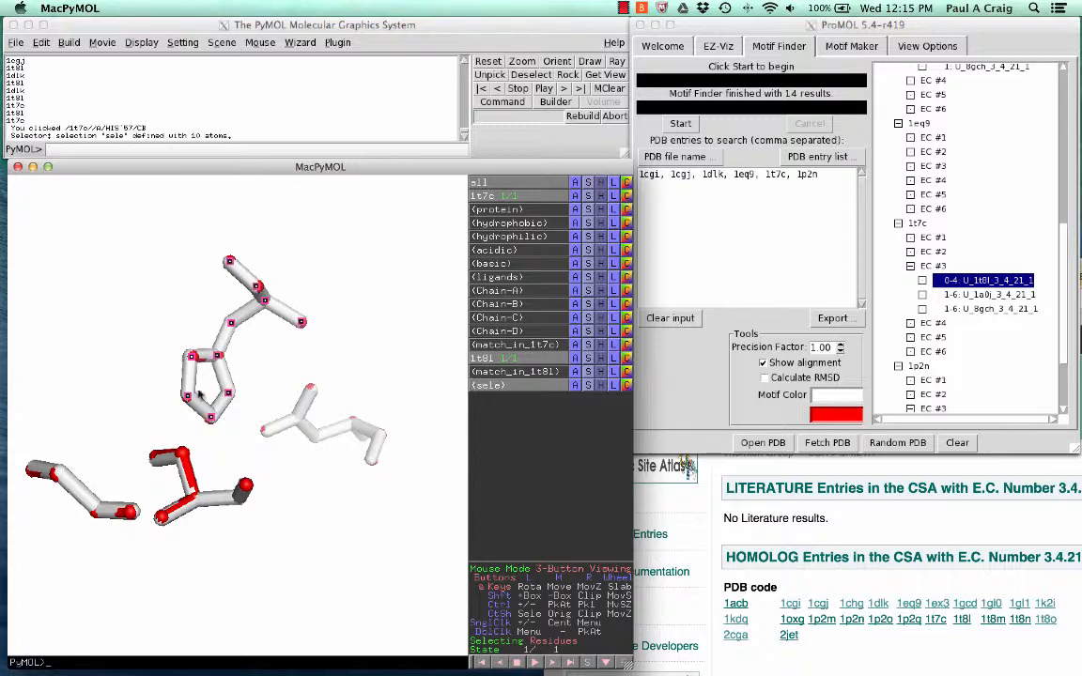
click(162, 454)
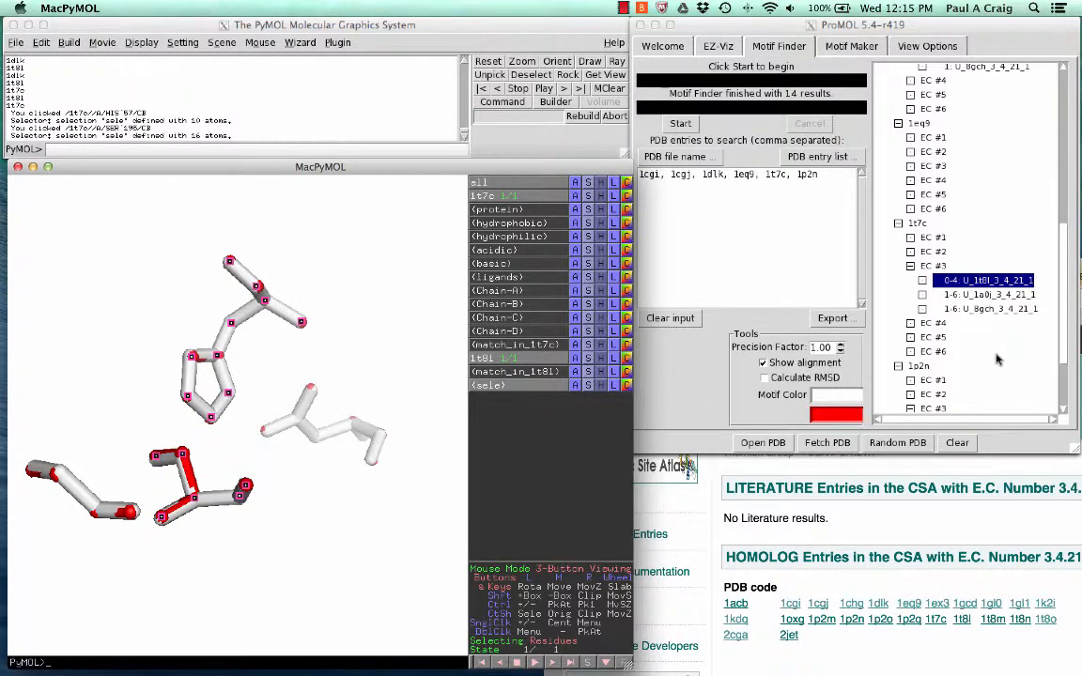
- Display the U_1t8l_3_4_21_1 match for 1p2n and examine the residue overlap from several angles
scroll(899, 324, down, 3)
click(898, 323)
click(251, 383)
drag(249, 376, 234, 435)
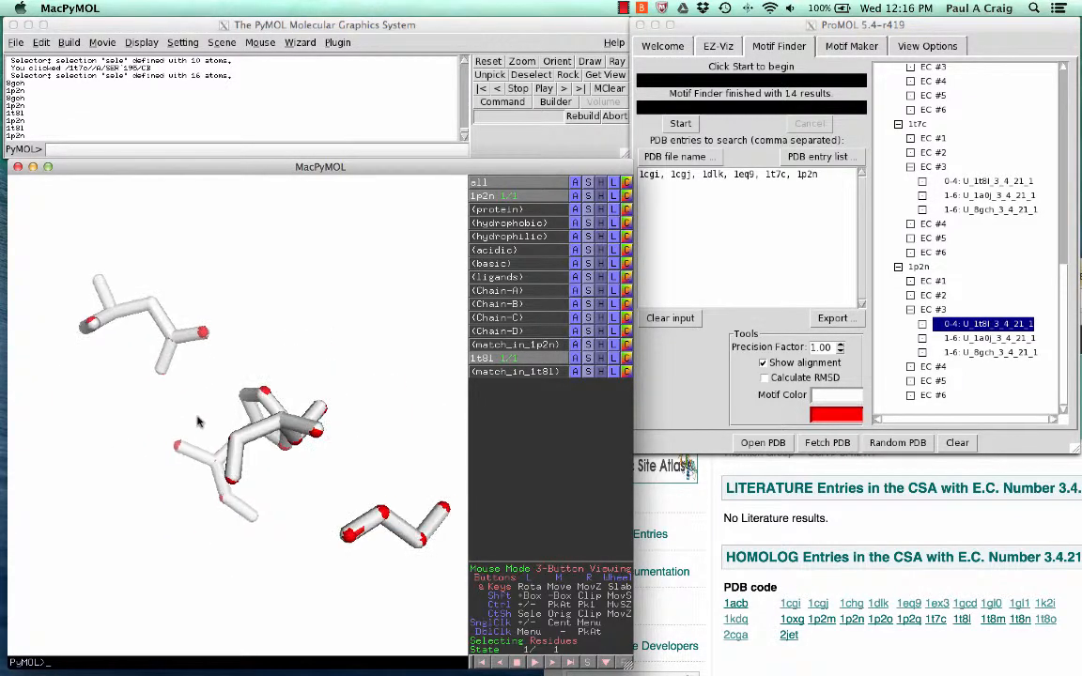
drag(317, 430, 225, 362)
drag(330, 355, 290, 373)
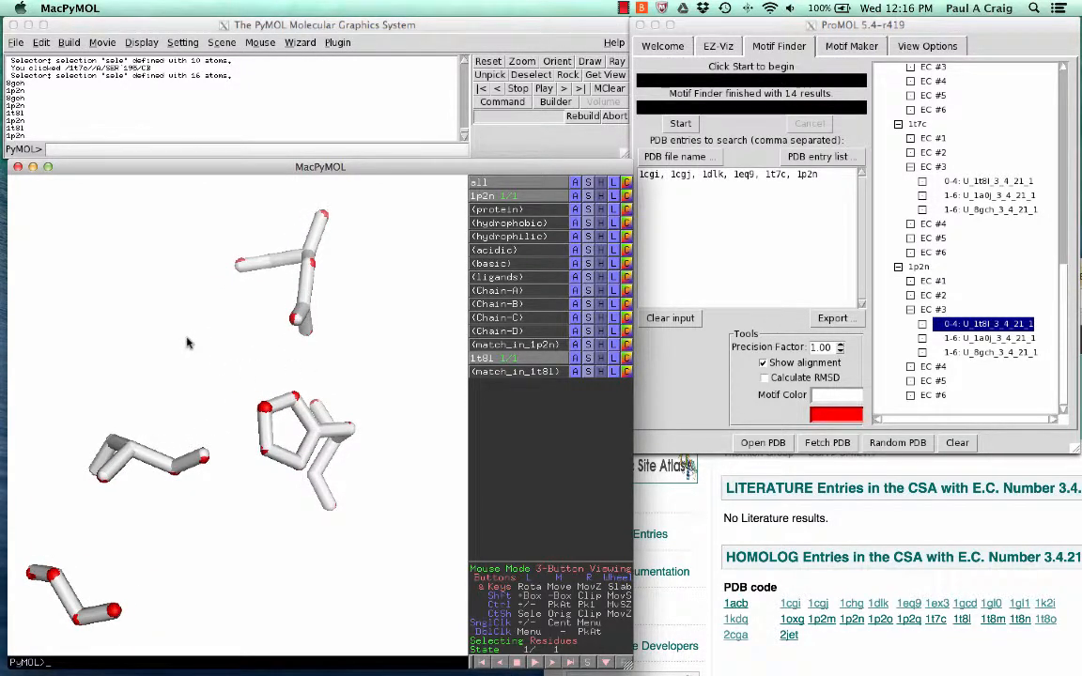